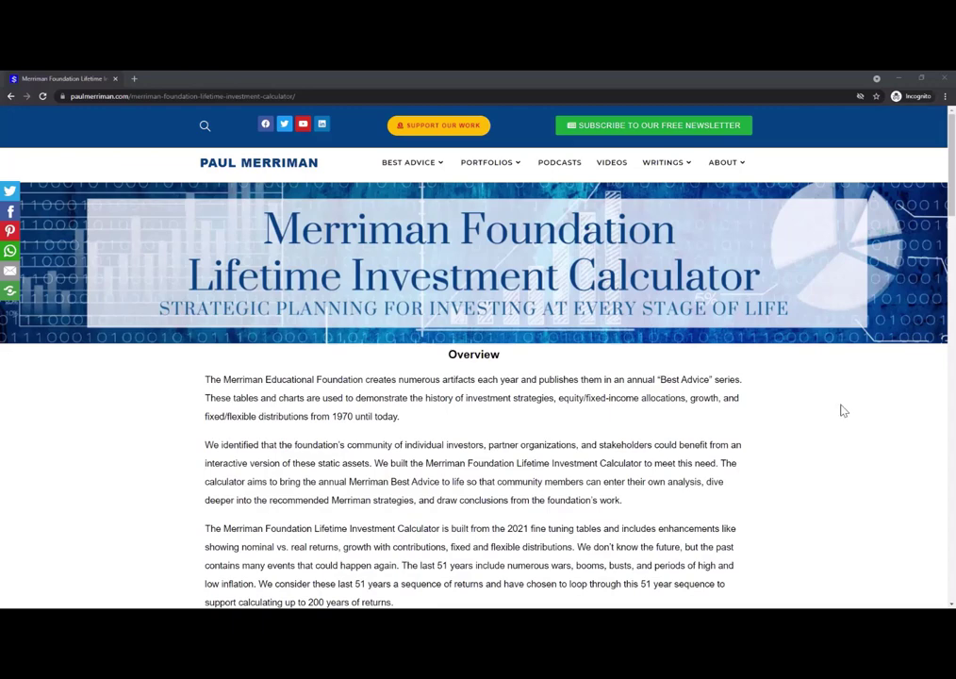
Examine the calculator's table across the stock/bond allocations and the S&P 500 Index, and display the list of available strategies.
scroll(830, 420, "down", 3)
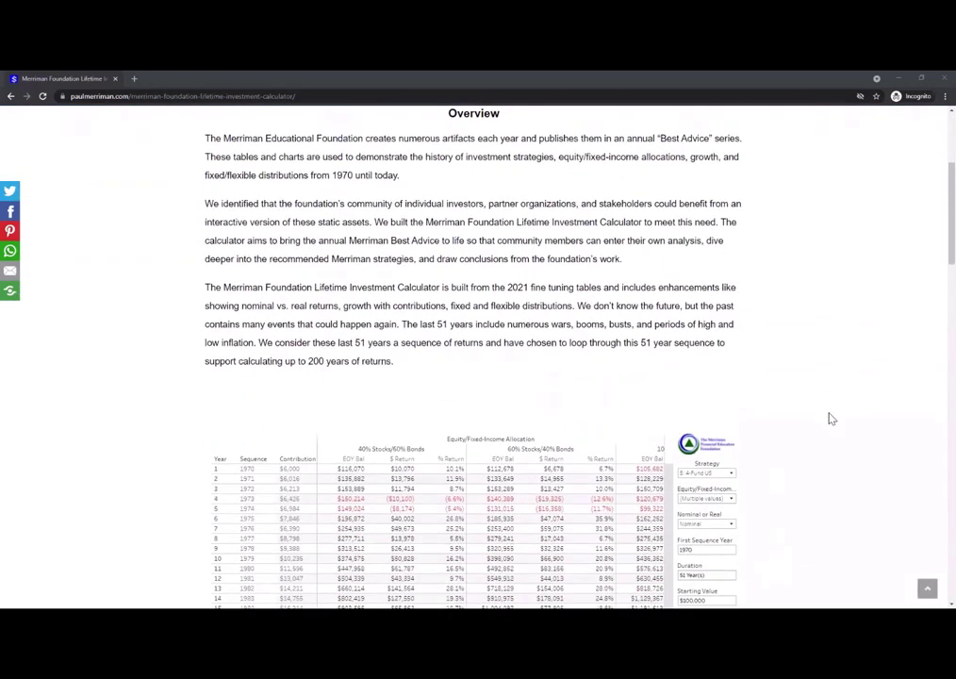
scroll(830, 418, "down", 4)
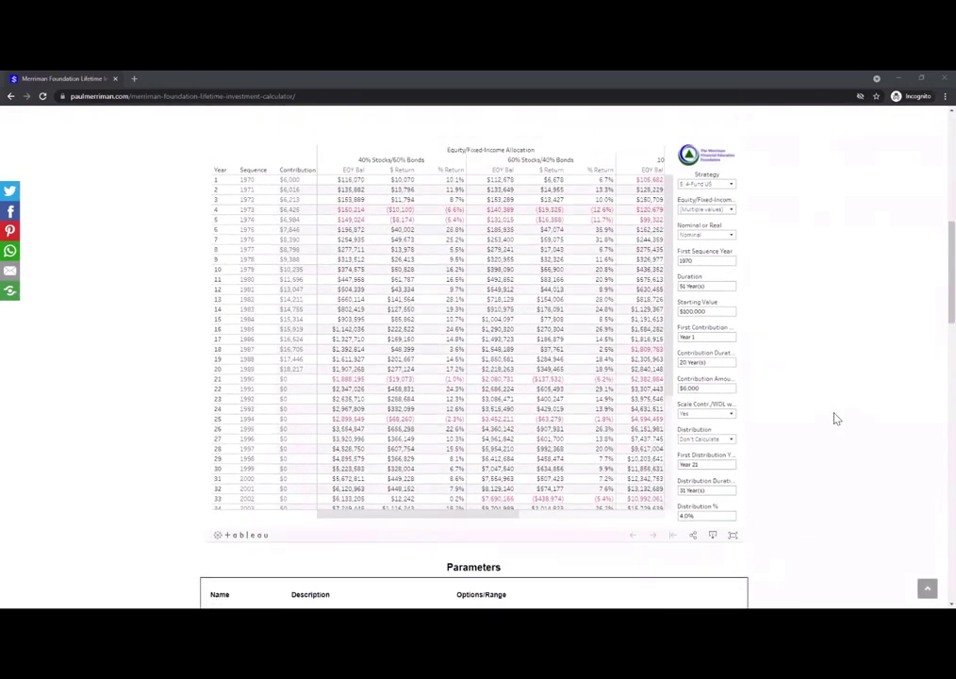
scroll(835, 418, "up", 1)
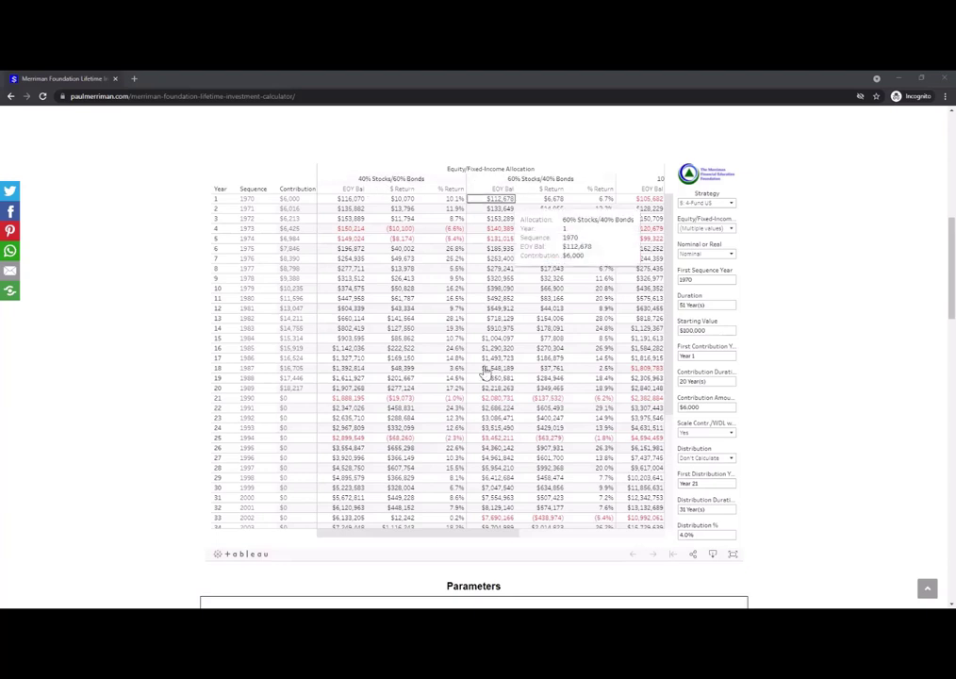
left_click_drag(433, 535, 583, 543)
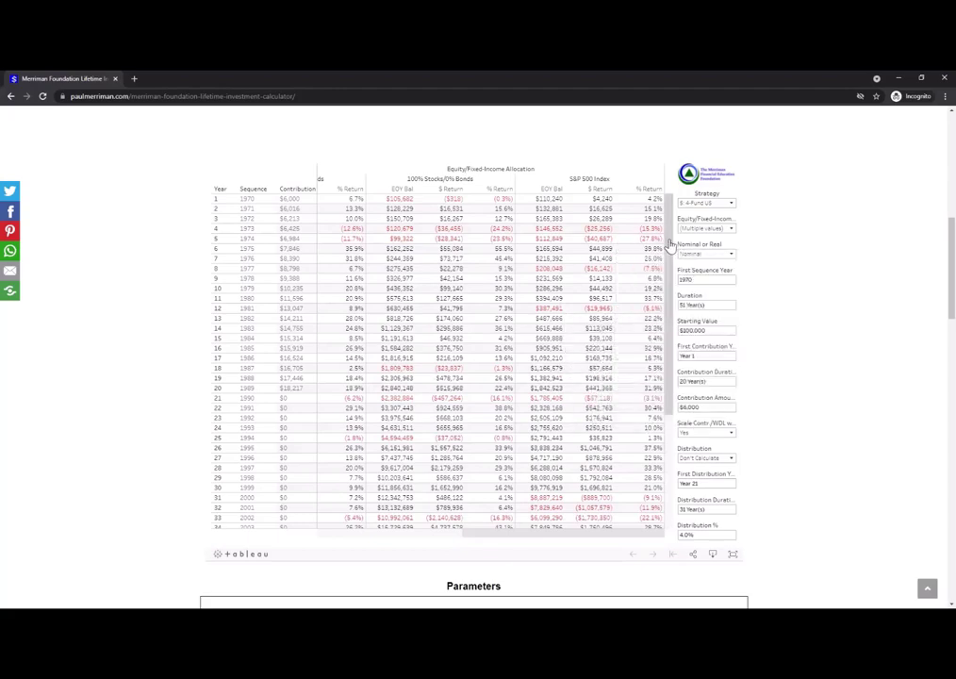
scroll(670, 244, "down", 5)
scroll(670, 245, "up", 5)
left_click_drag(582, 538, 664, 536)
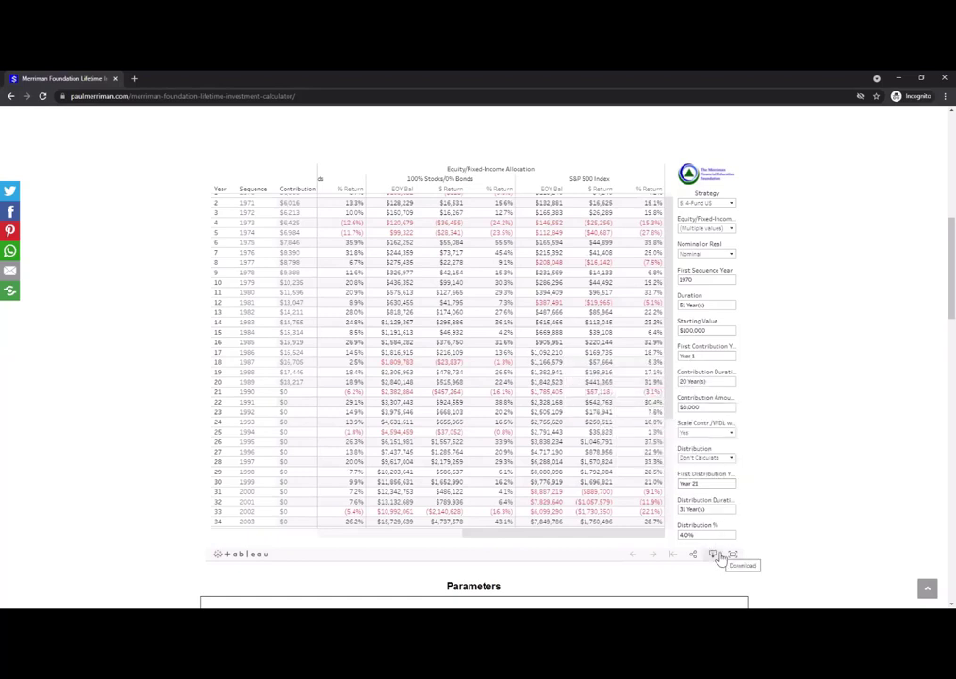
left_click(731, 204)
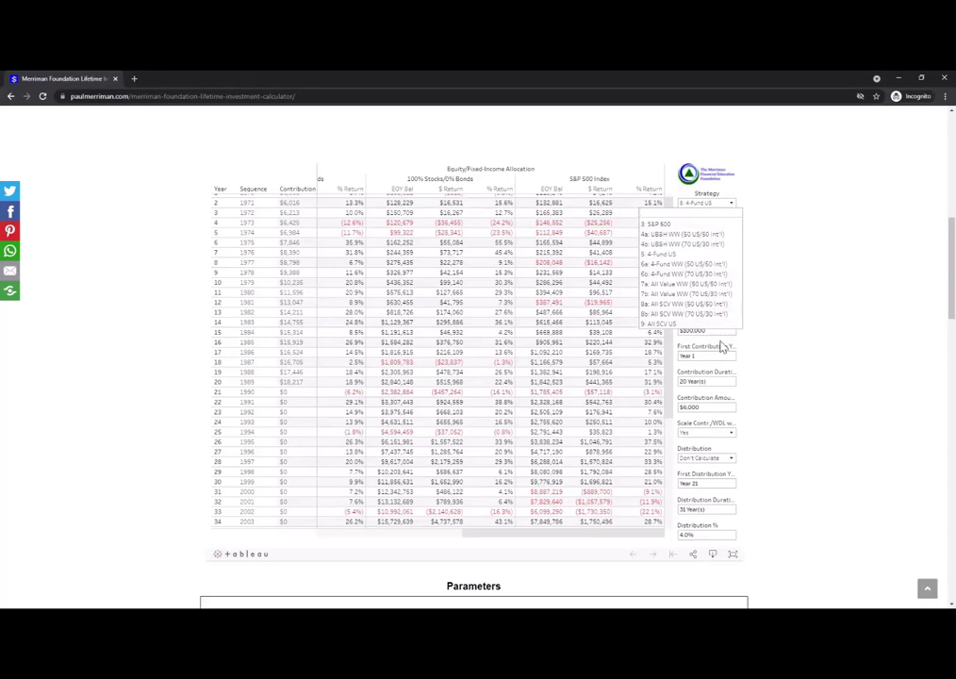
Open the Fine-Tuning Your Asset Allocation page from the Best Advice section in a new tab and switch to it.
scroll(722, 347, "up", 10)
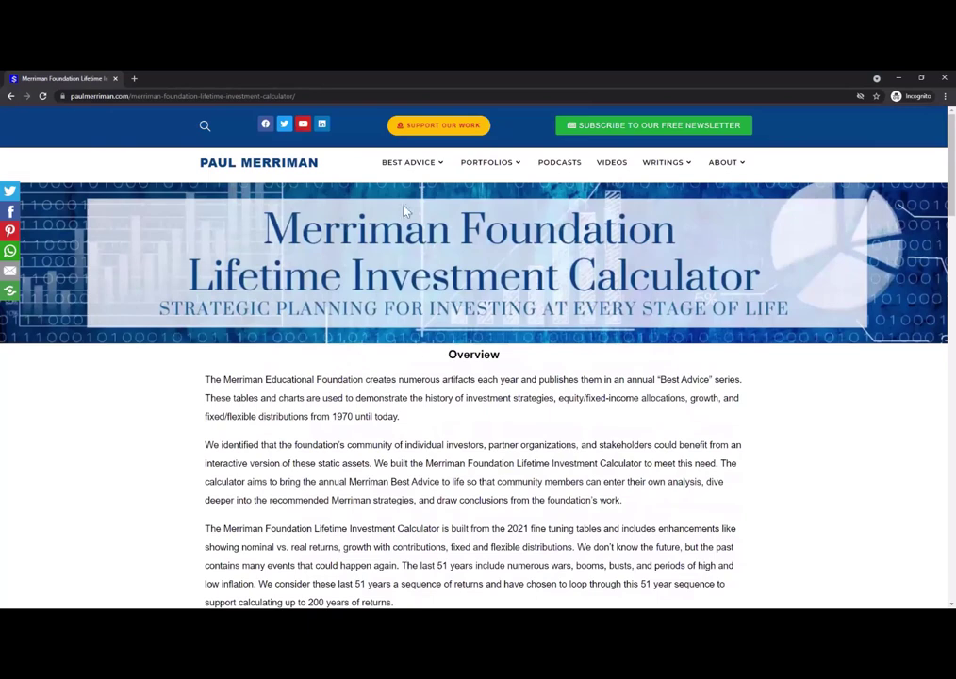
mouse_move(429, 162)
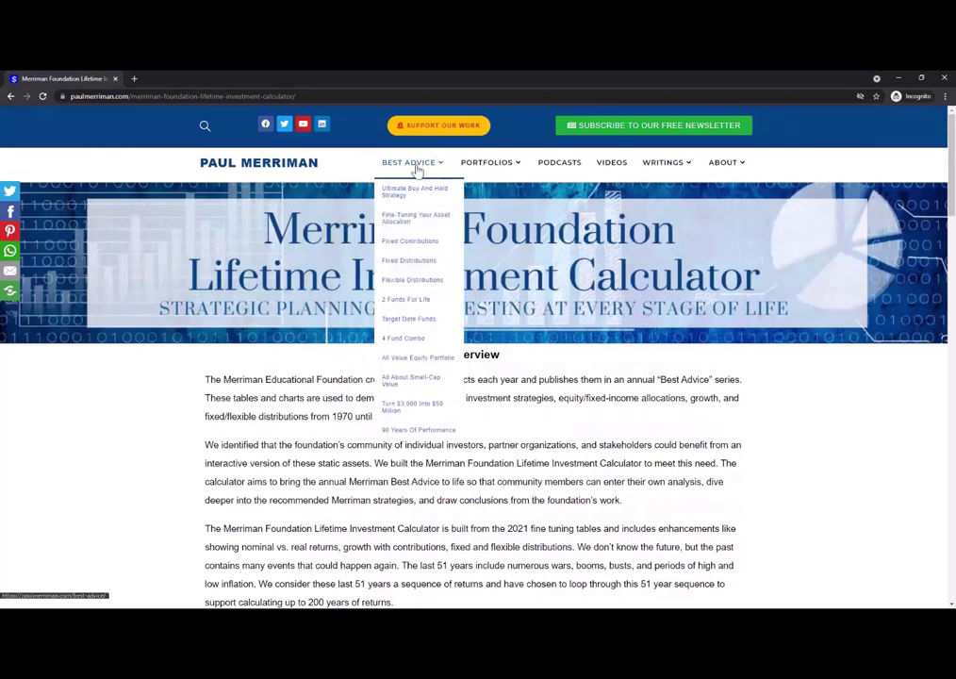
middle_click(408, 223)
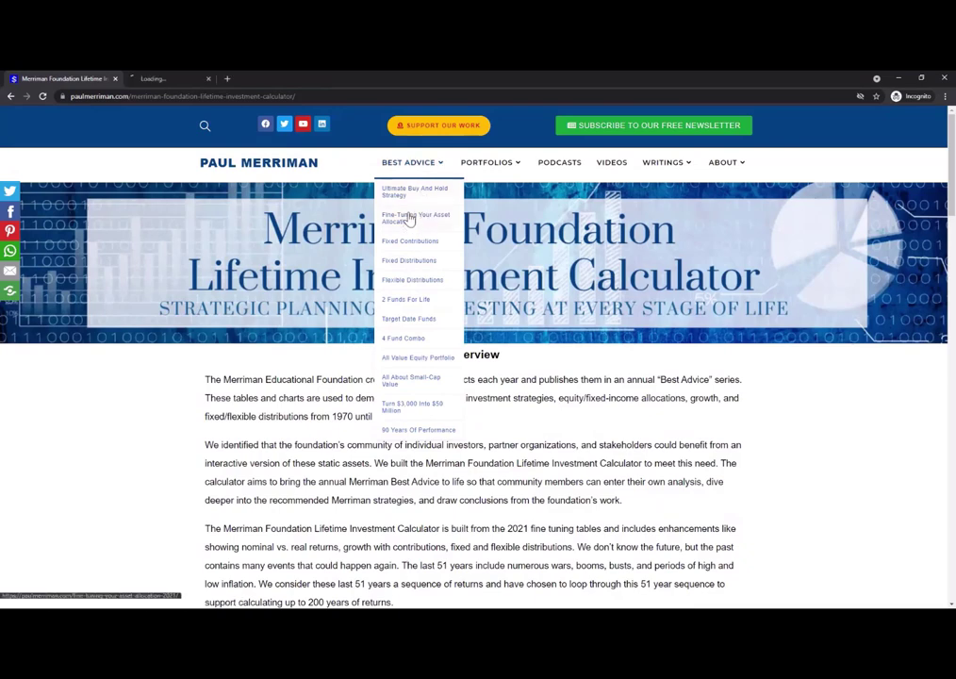
left_click(184, 83)
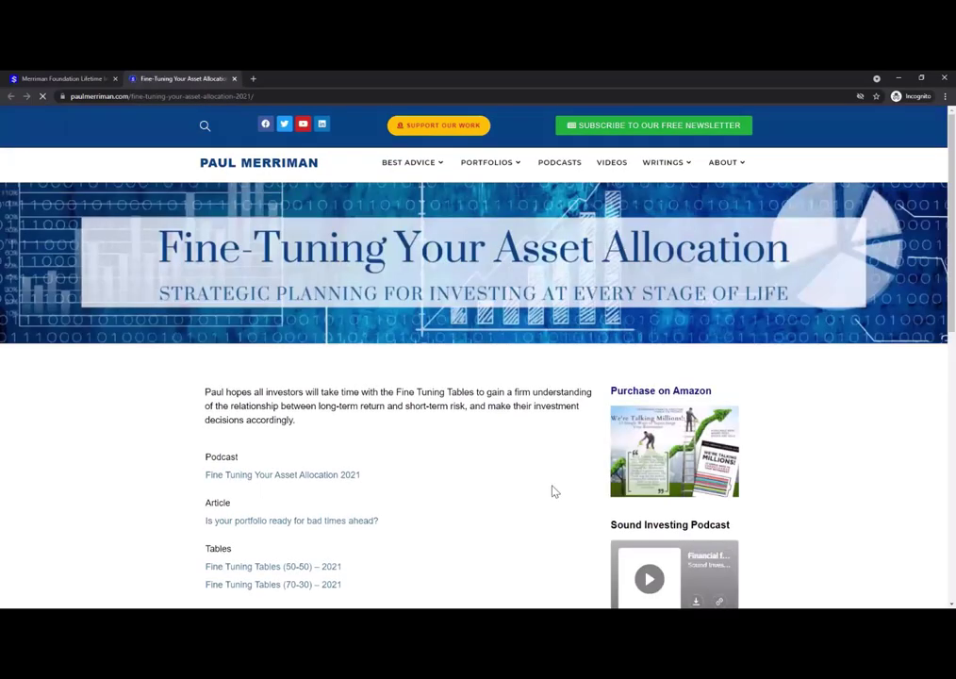
Open the Fine Tuning Tables (50-50) – 2021 document and go to Table 3 for the S&P 500 Equity Portfolio.
scroll(514, 490, "down", 1)
scroll(509, 488, "down", 3)
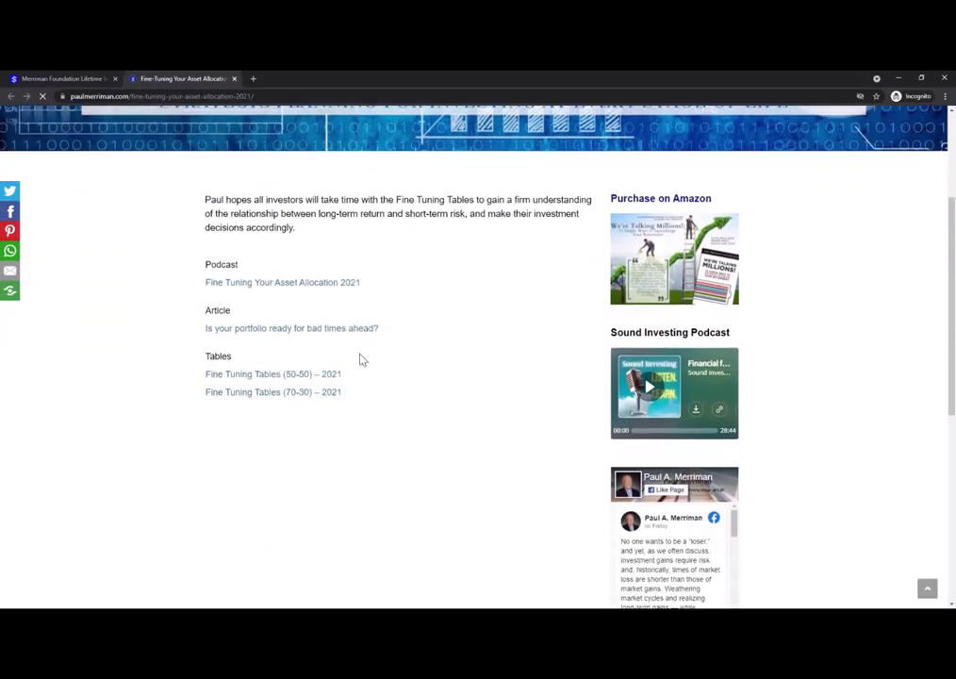
left_click(239, 369)
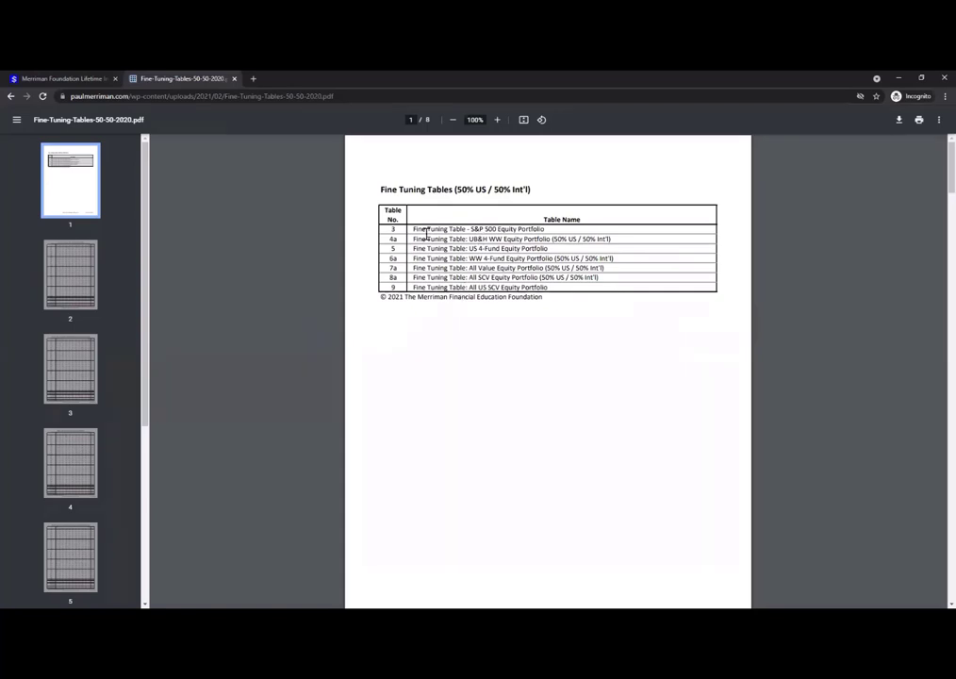
left_click(77, 281)
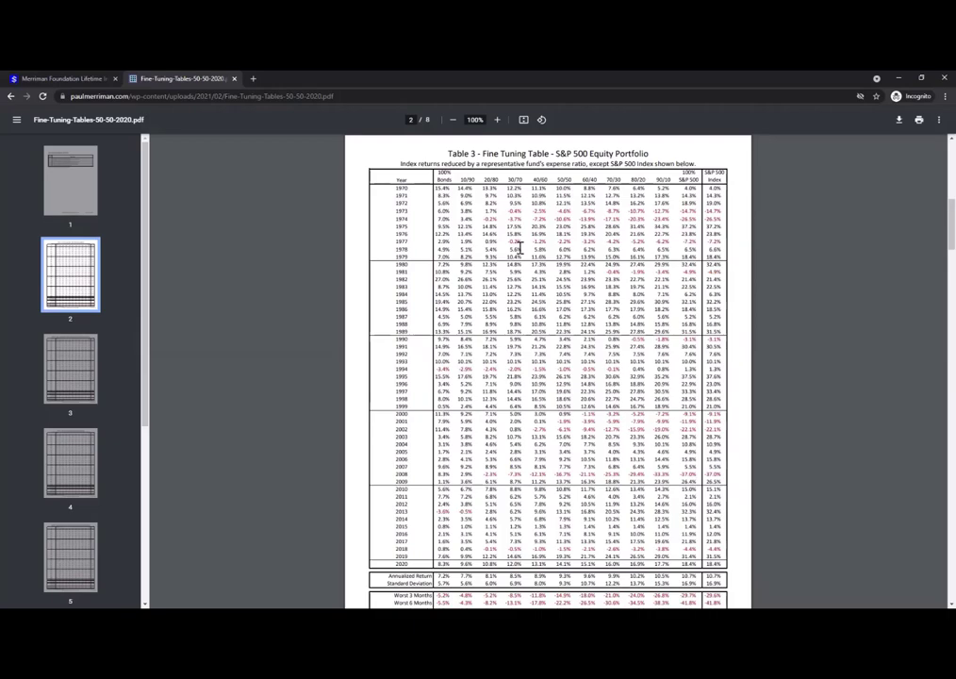
Return to the Lifetime Investment Calculator, inspect the S&P 500 Index returns and display the strategy options.
left_click(64, 79)
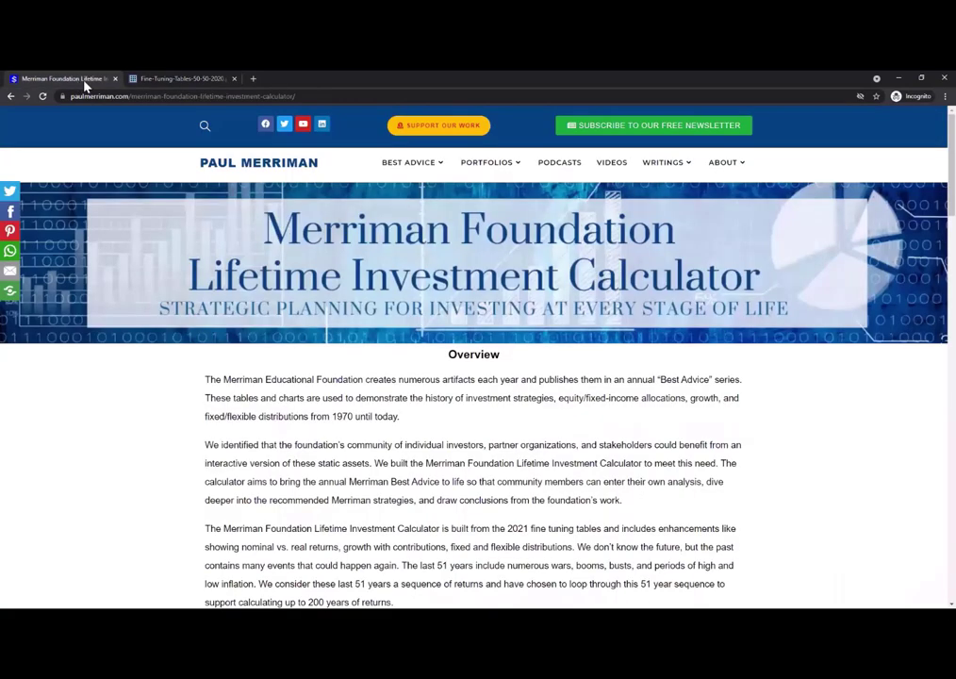
scroll(680, 418, "down", 1)
scroll(680, 418, "down", 4)
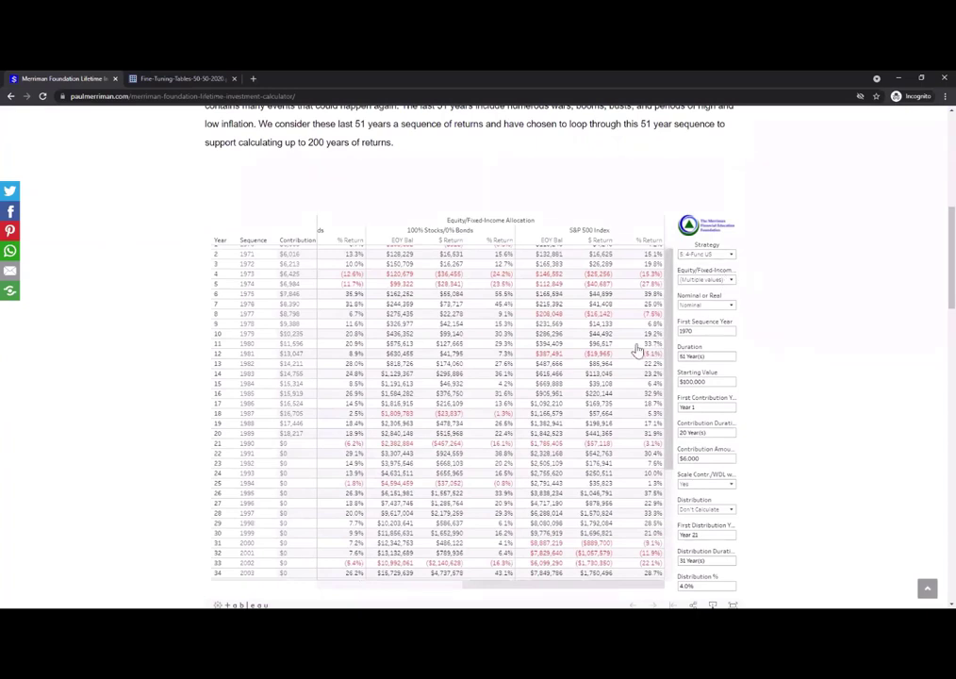
mouse_move(528, 325)
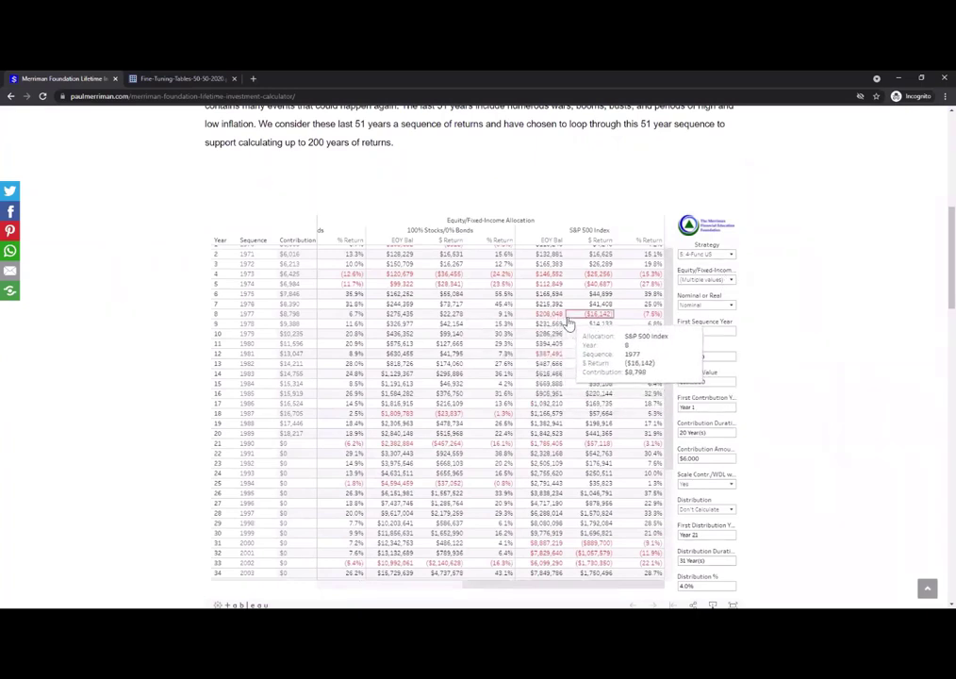
mouse_move(565, 315)
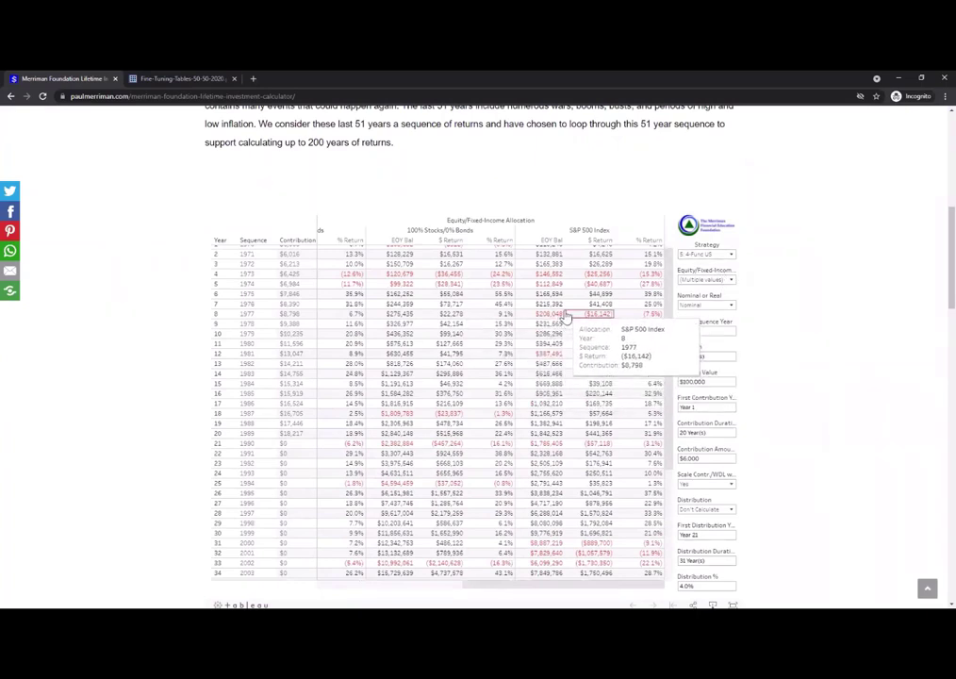
left_click(705, 254)
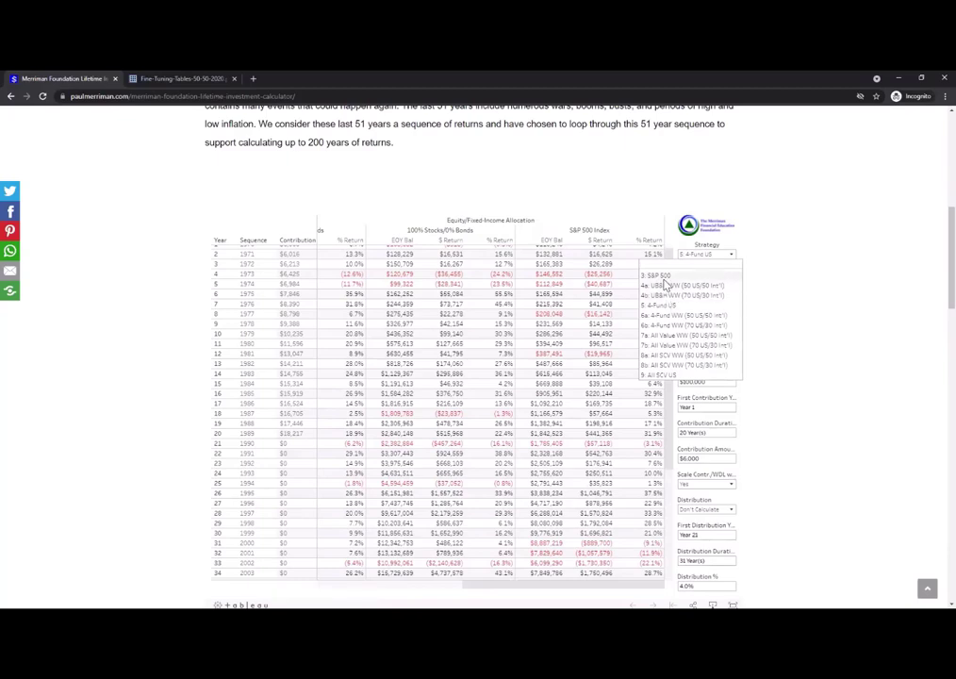
Compare the table numbers on the 50-50 document's first page with the calculator's strategies, and go back to the Fine-Tuning page.
left_click(160, 79)
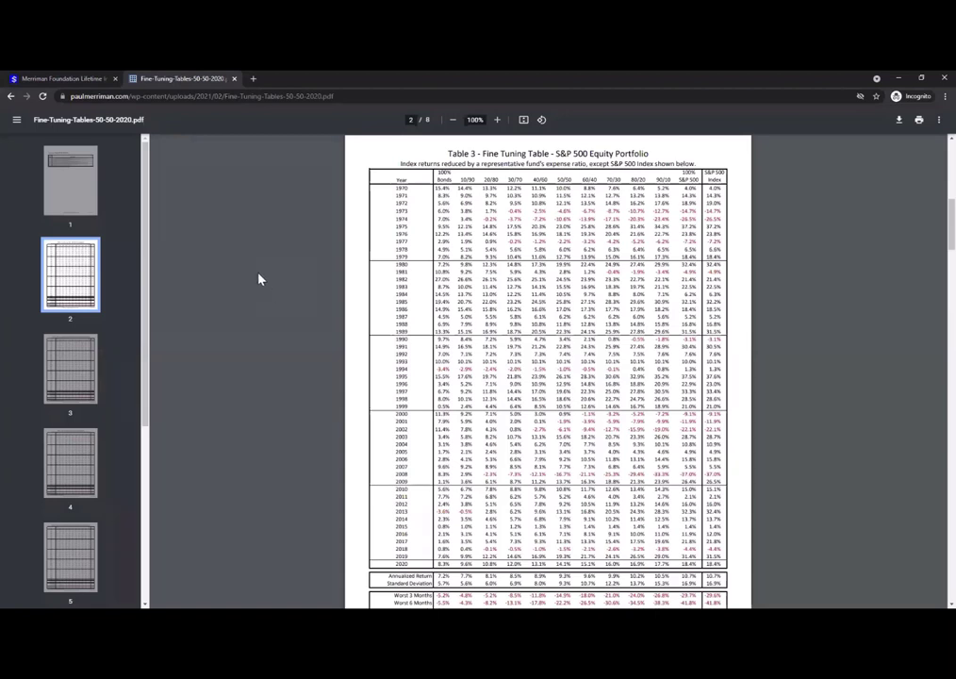
left_click(81, 193)
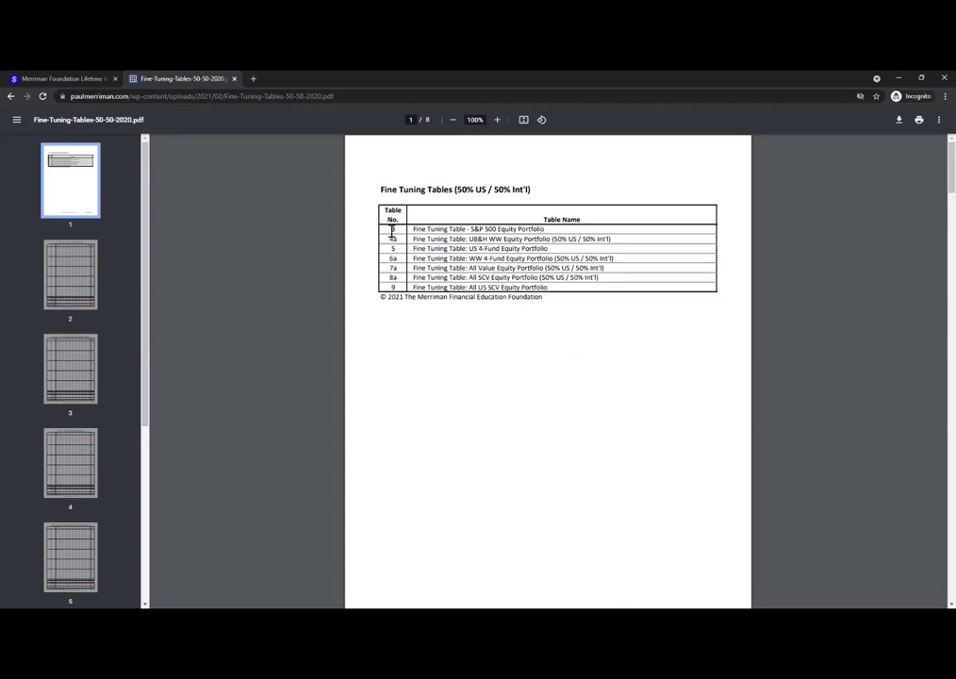
left_click(57, 78)
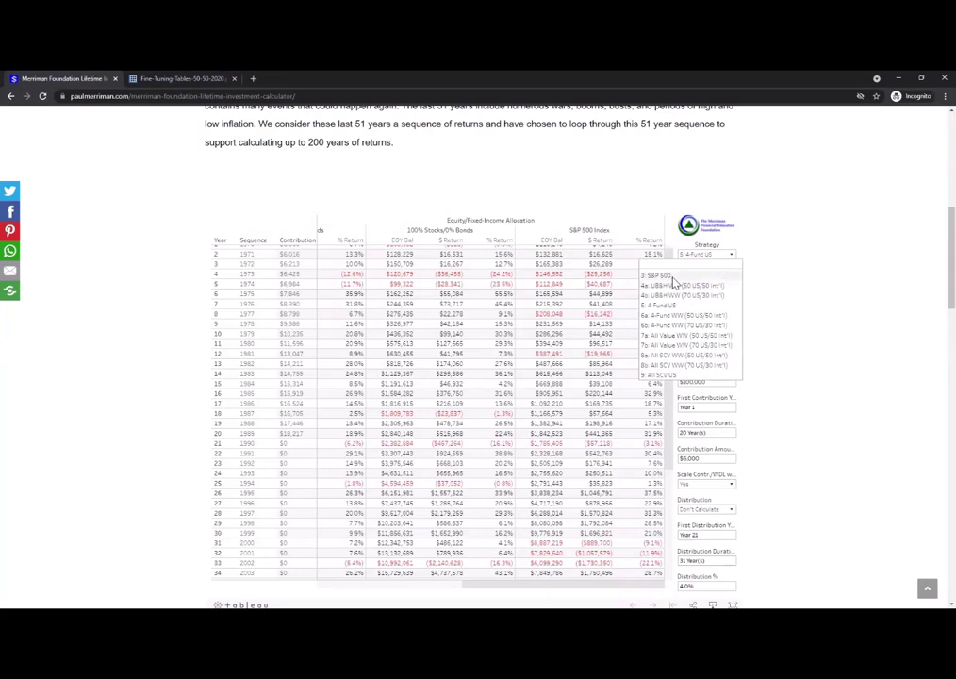
left_click(186, 80)
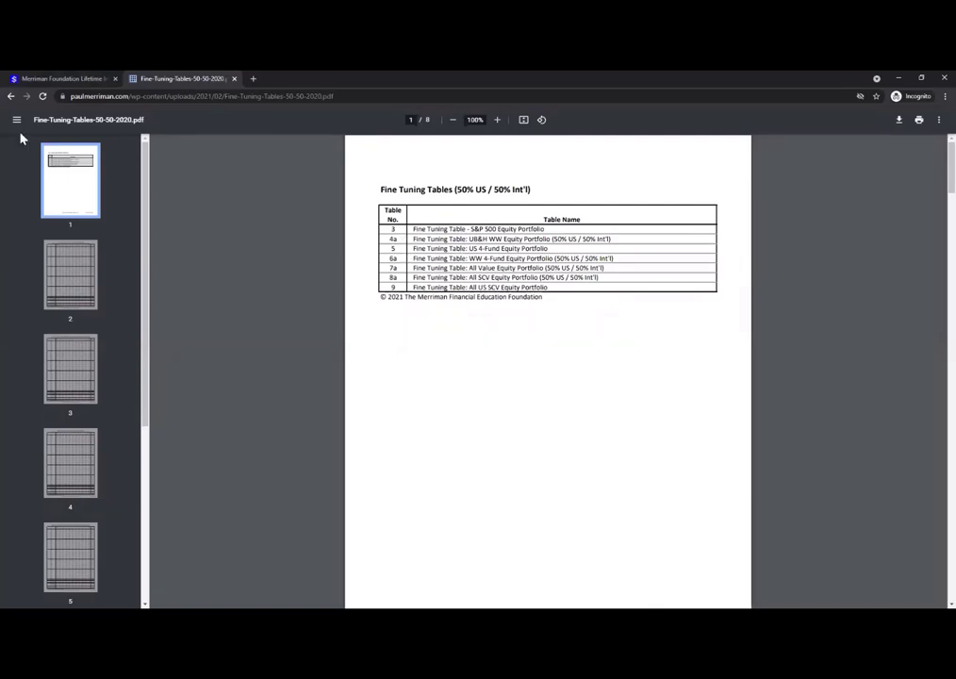
left_click(48, 80)
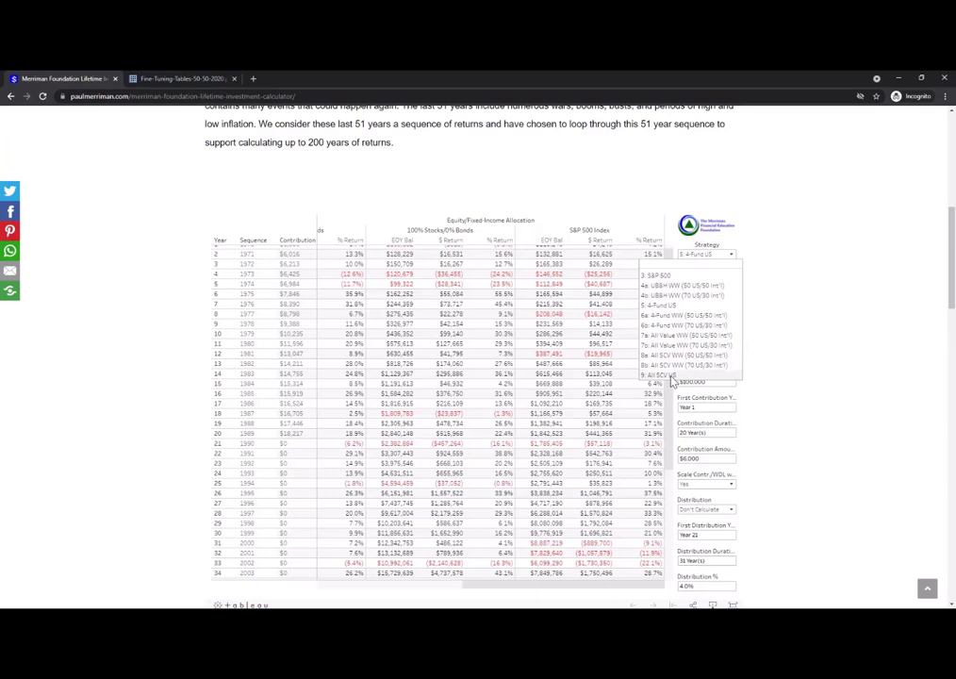
left_click(738, 398)
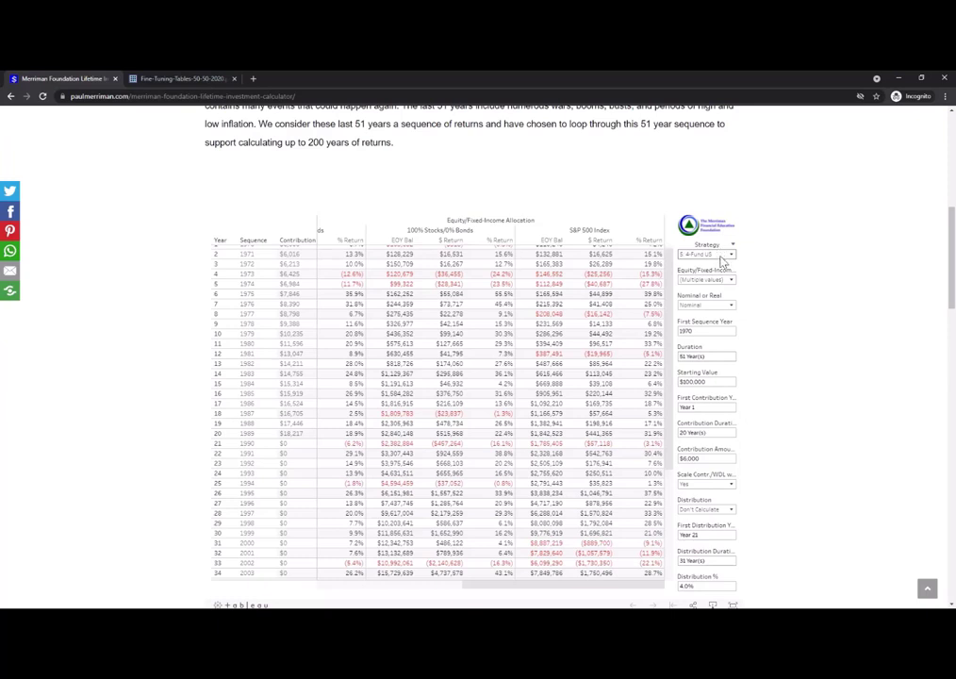
left_click(184, 80)
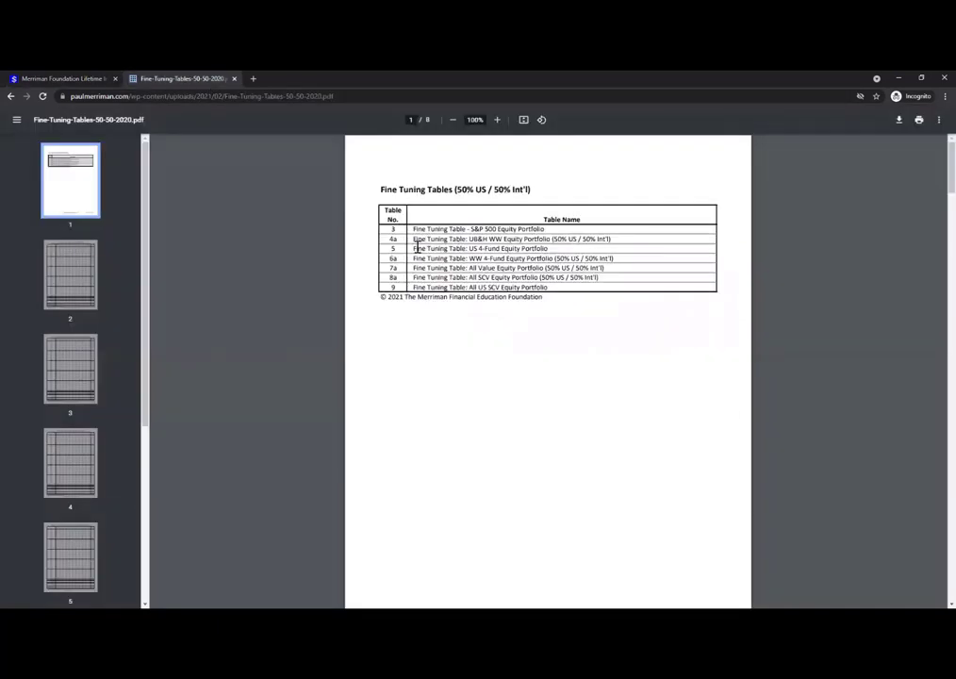
left_click(10, 96)
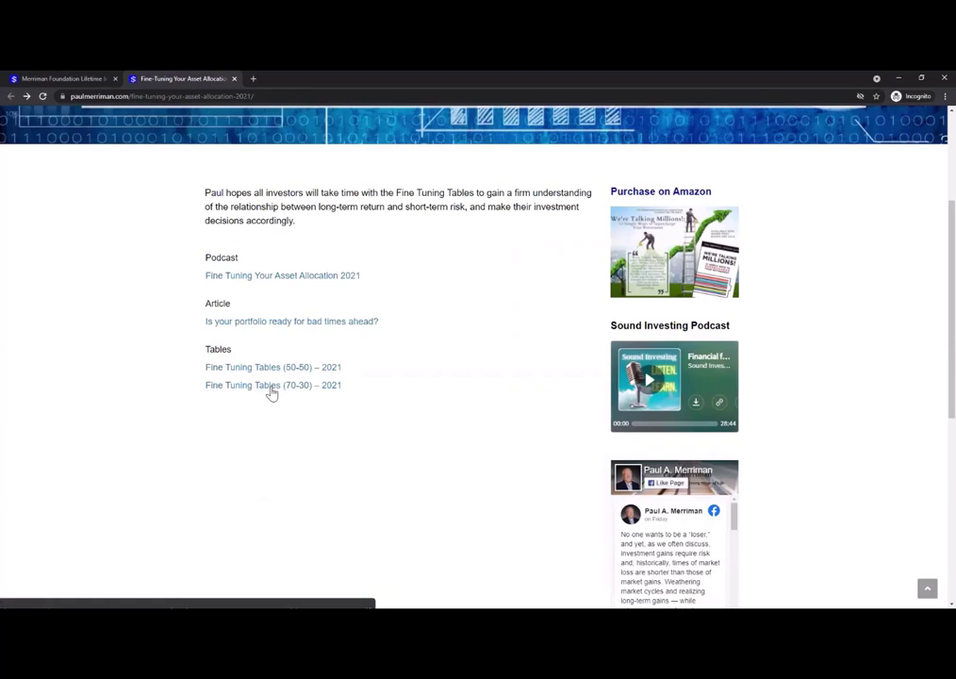
Return to the Lifetime Investment Calculator and show its table in full screen.
left_click(56, 79)
scroll(407, 325, "up", 5)
scroll(845, 389, "down", 2)
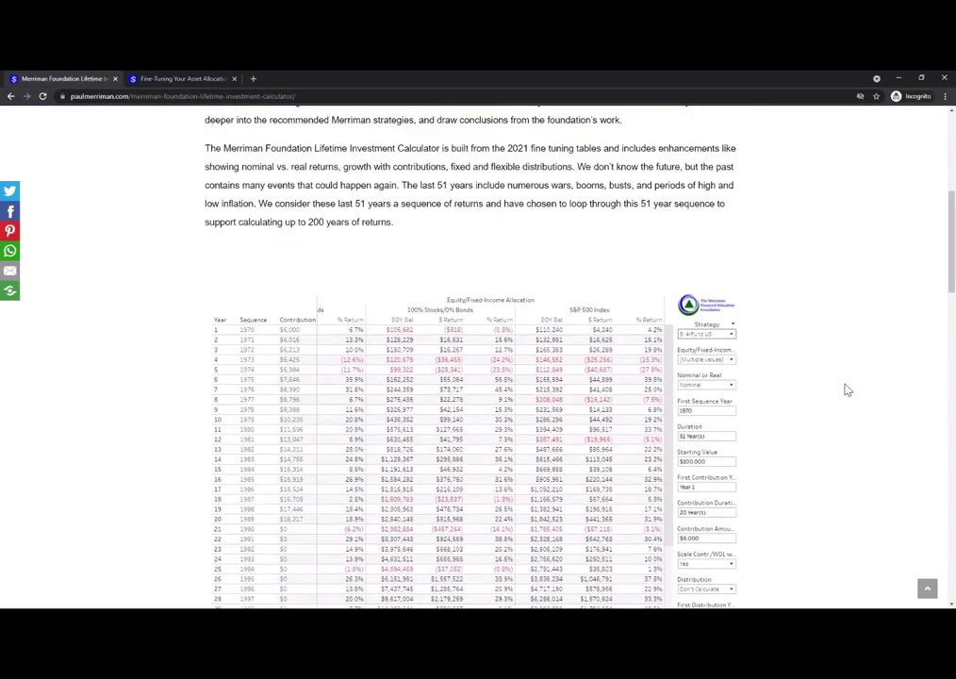
scroll(844, 389, "down", 1)
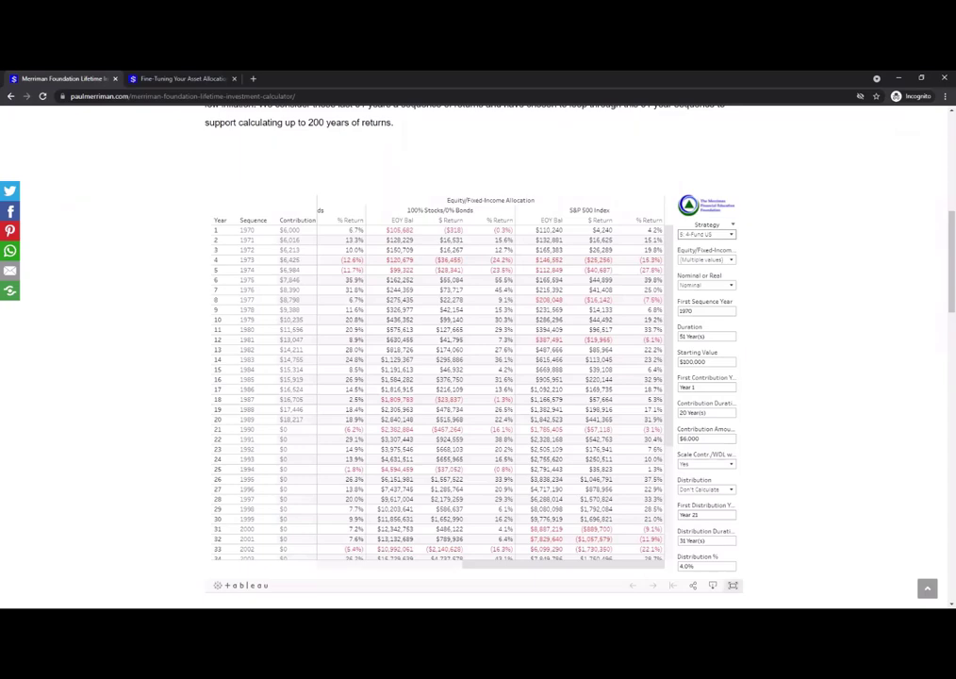
left_click(732, 584)
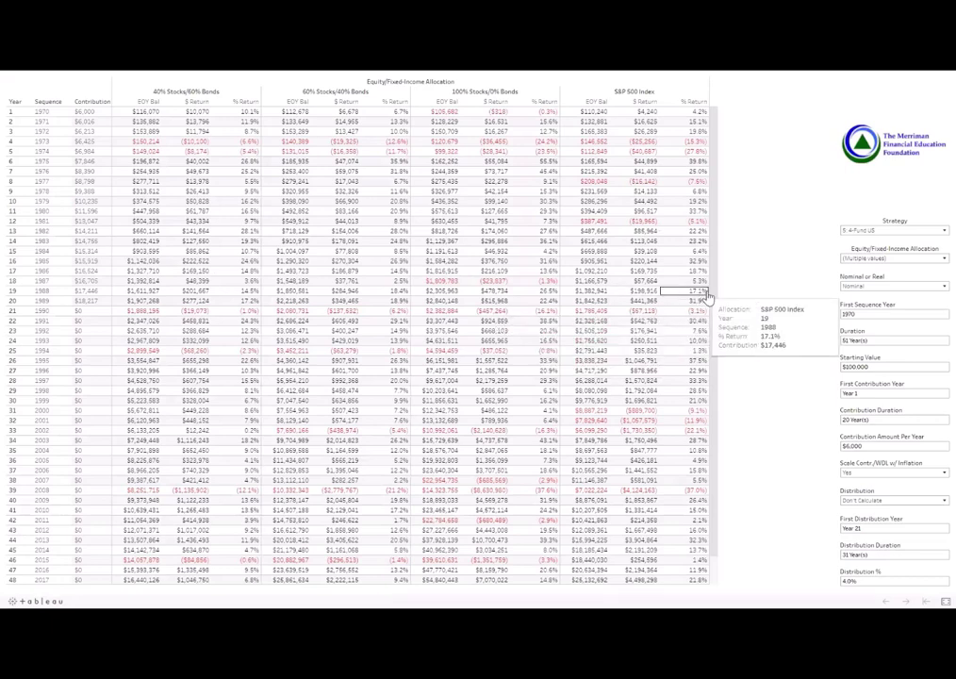
Review the year, sequence and contribution columns from the first to the last year, and open the strategy list.
mouse_move(553, 316)
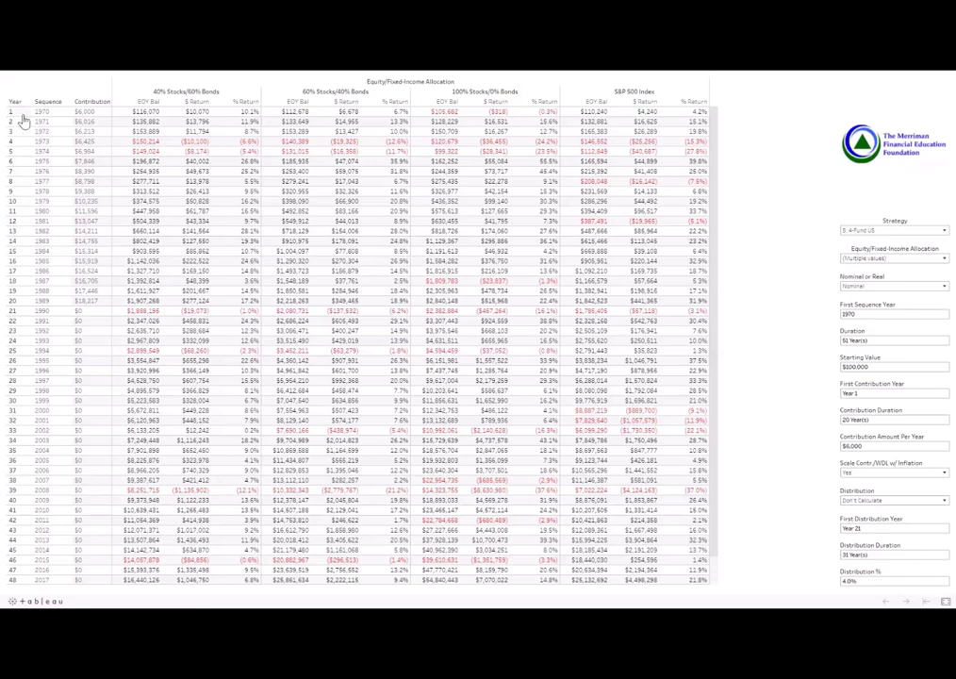
scroll(17, 247, "down", 1)
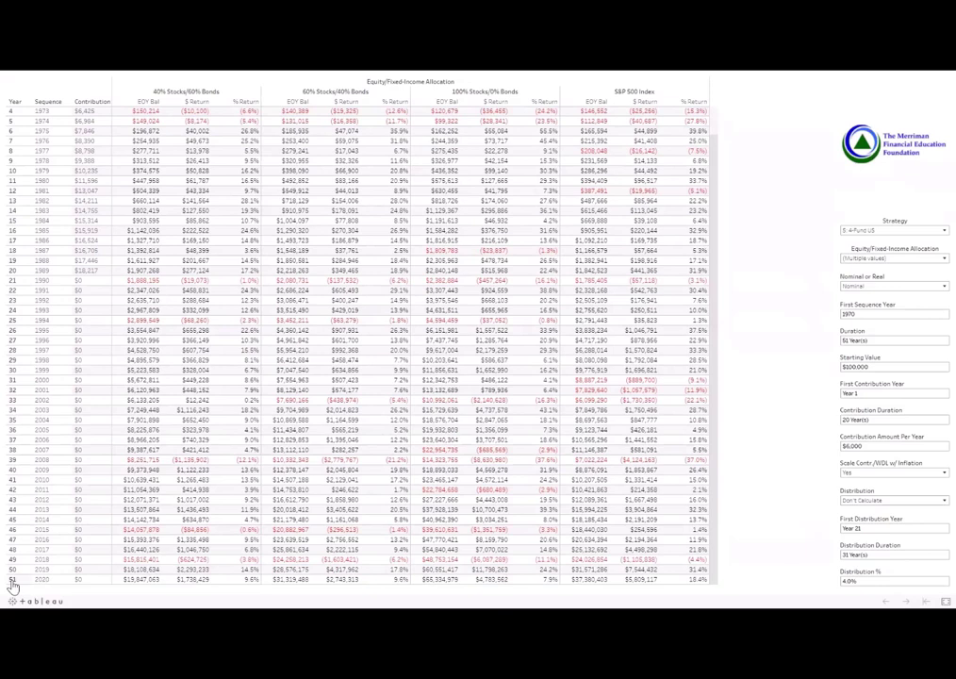
scroll(64, 278, "up", 1)
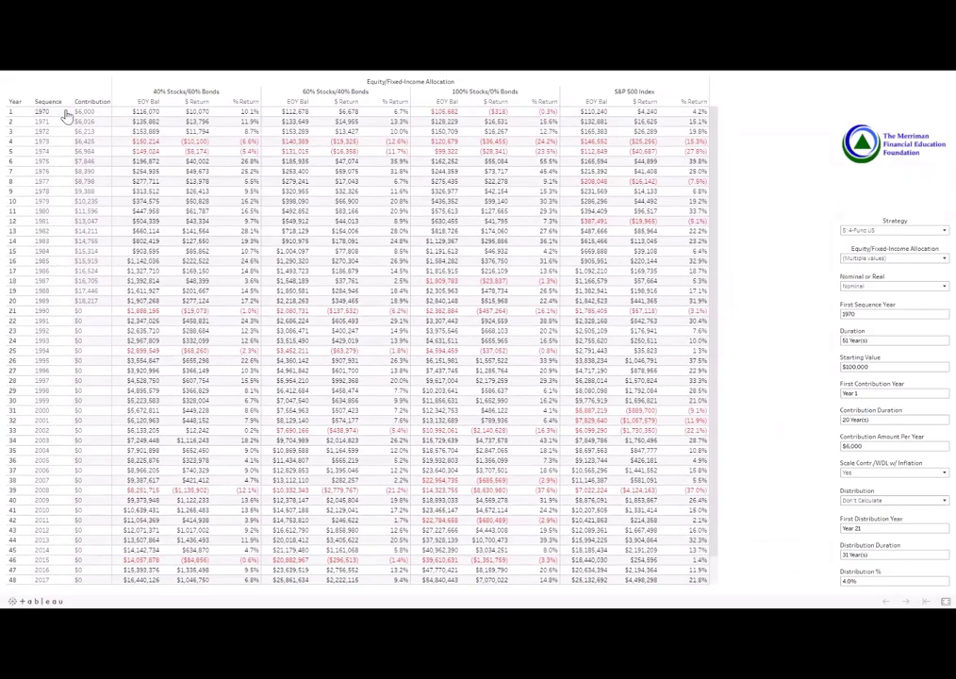
scroll(54, 367, "down", 1)
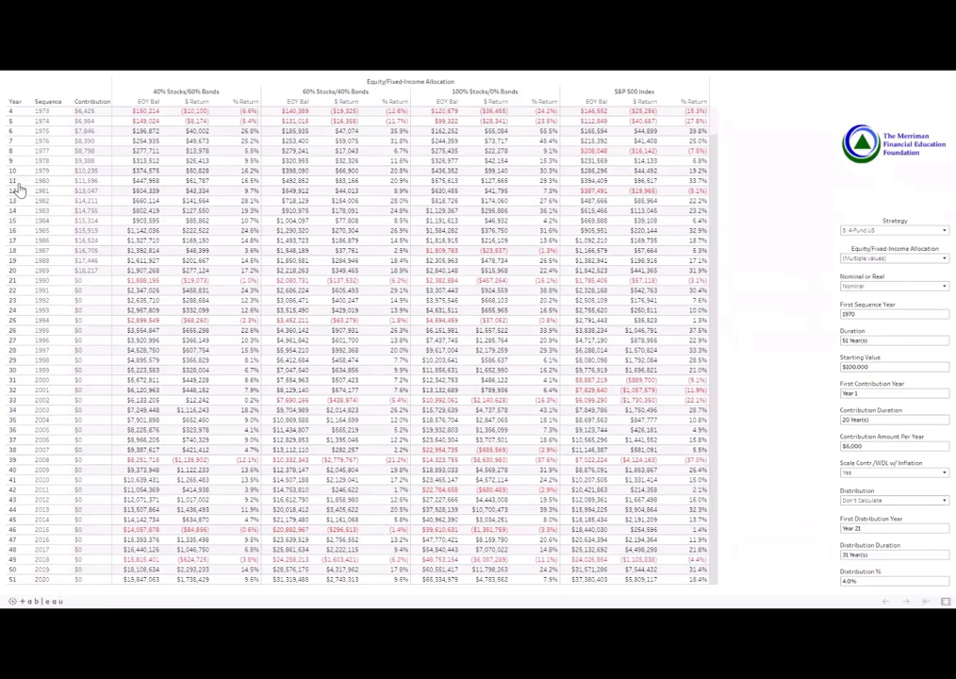
scroll(14, 160, "up", 1)
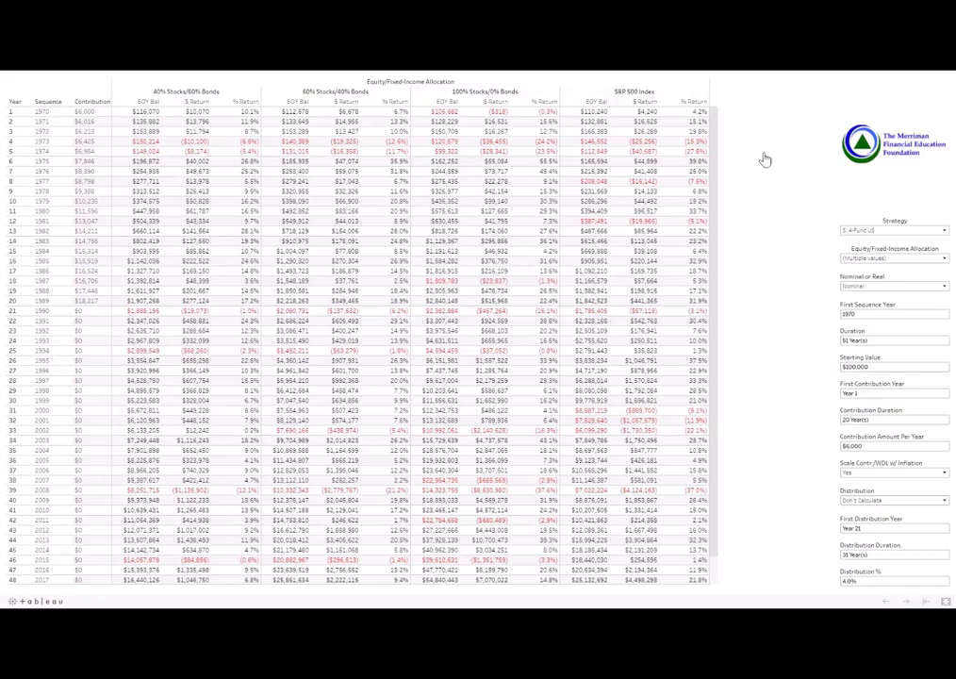
left_click(858, 234)
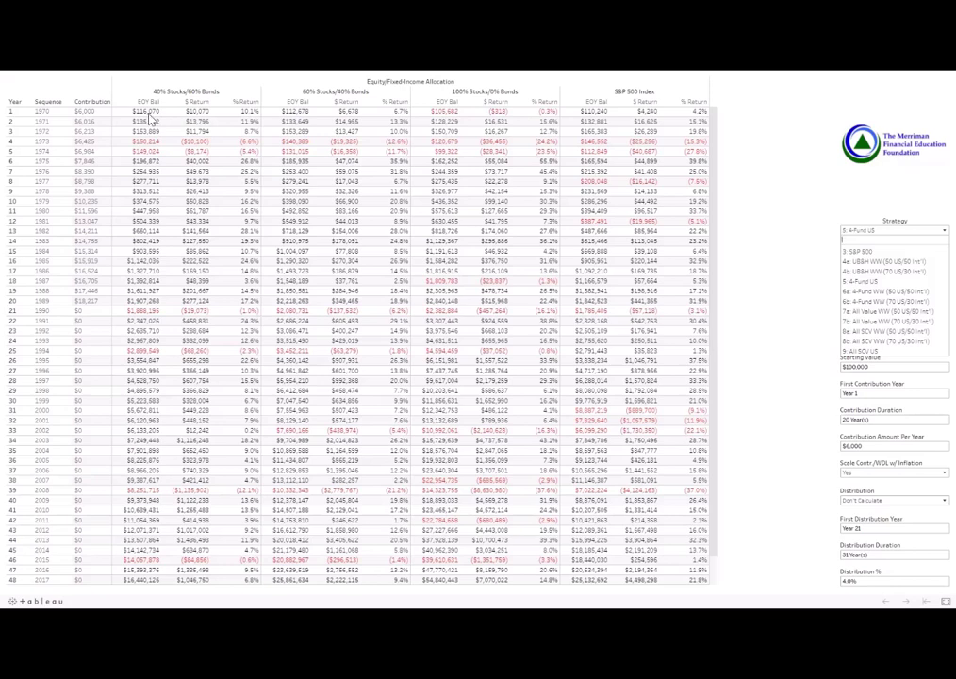
Try the Fixed: % Start Val distribution on the table and set the distribution back to Don't Calculate.
left_click(820, 260)
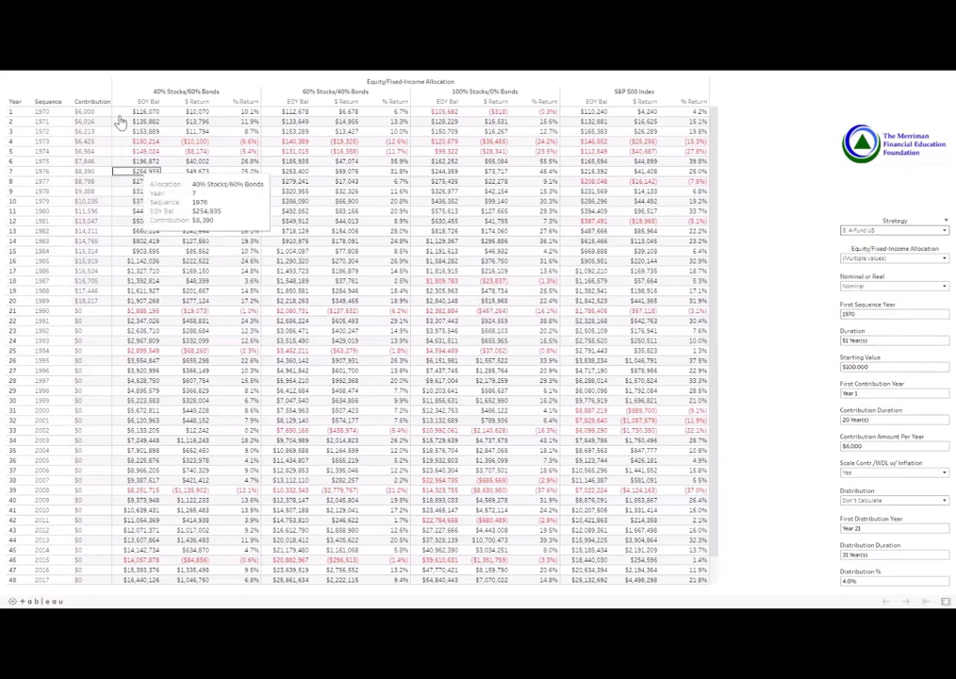
mouse_move(124, 115)
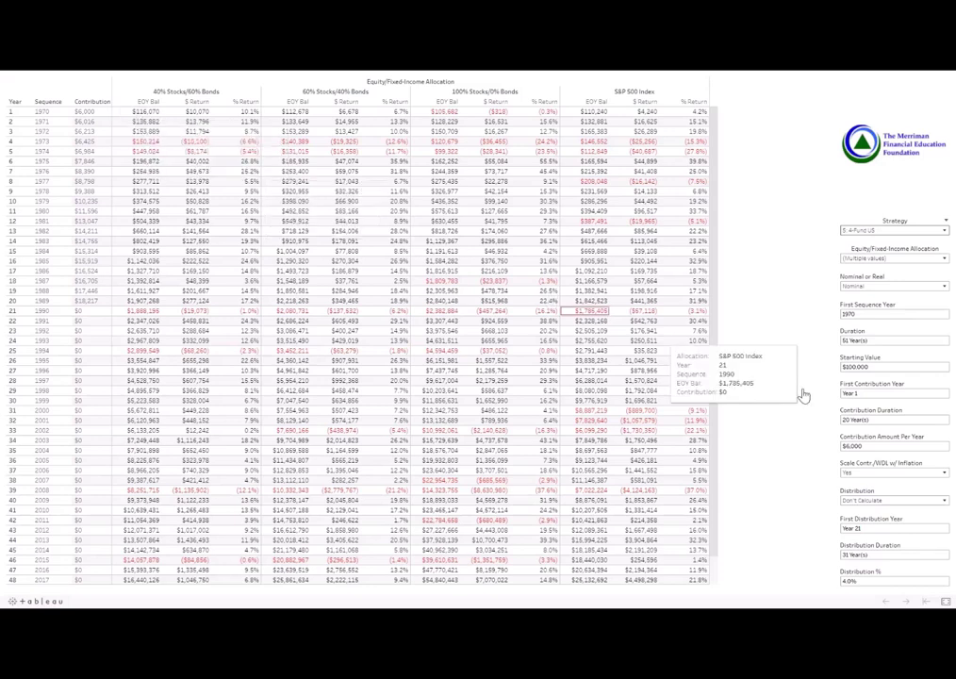
left_click(867, 501)
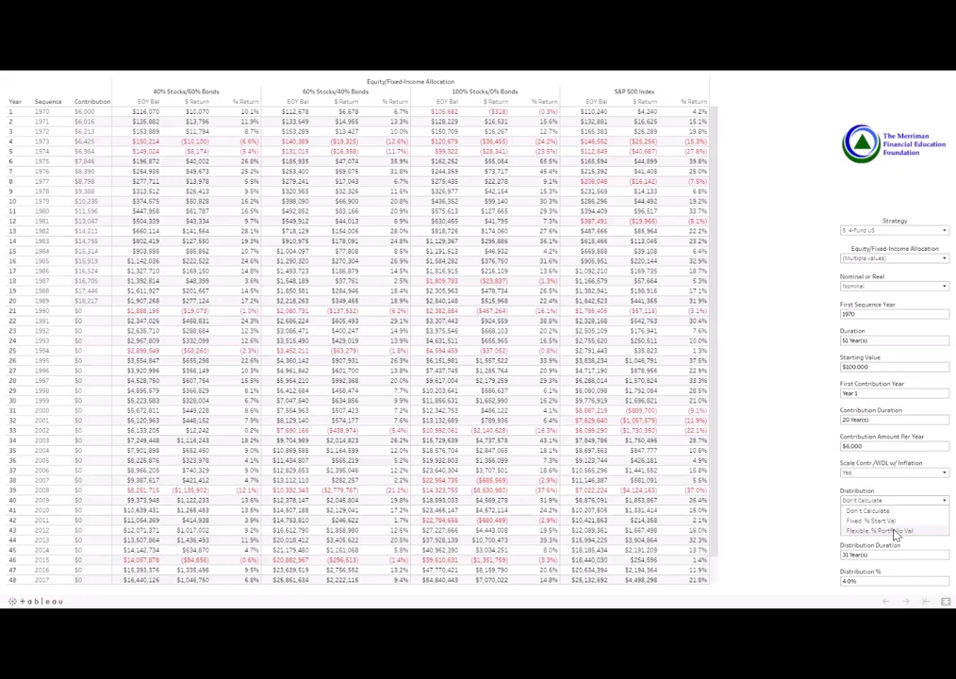
left_click(891, 499)
left_click(891, 499)
left_click(869, 520)
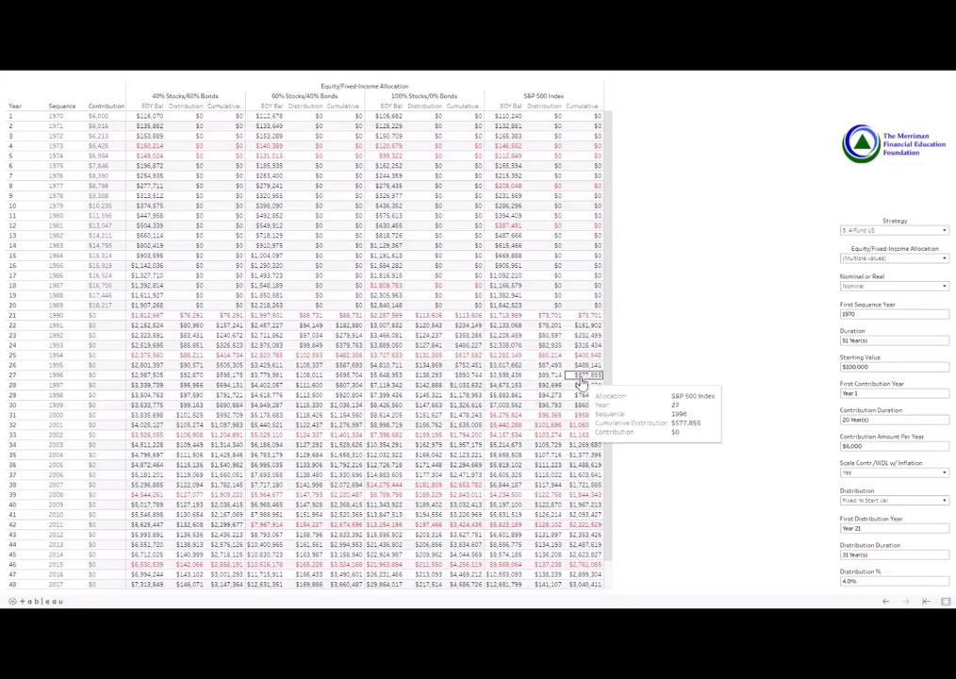
left_click(867, 501)
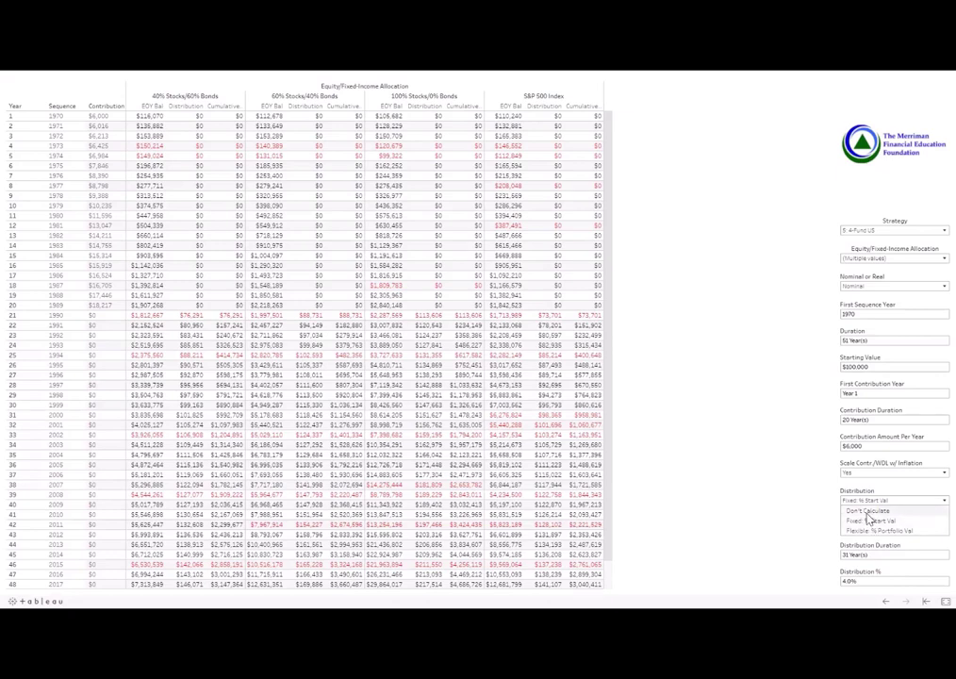
left_click(867, 510)
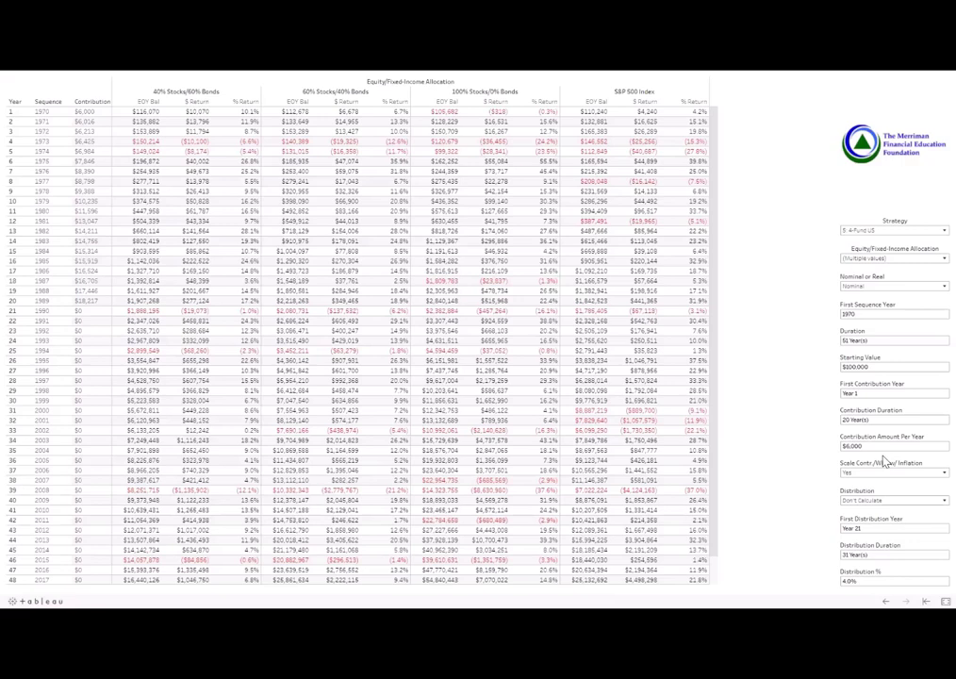
Check the 8a: All SCV WW (50 US/50 Int'l) strategy's balances through year 51 and return to 5: 4-Fund US.
left_click(934, 236)
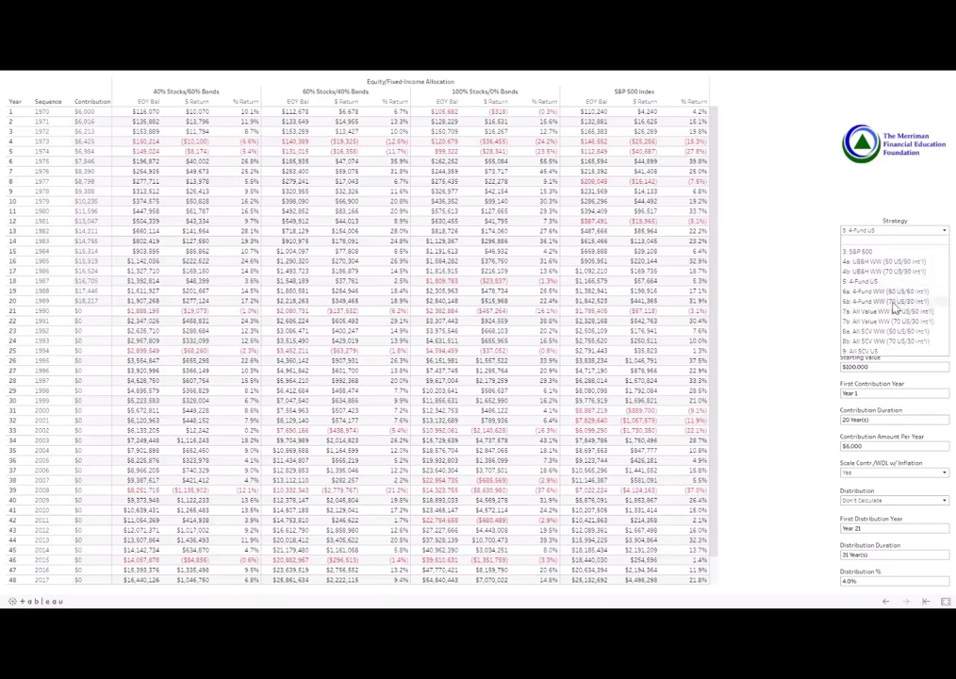
left_click(159, 189)
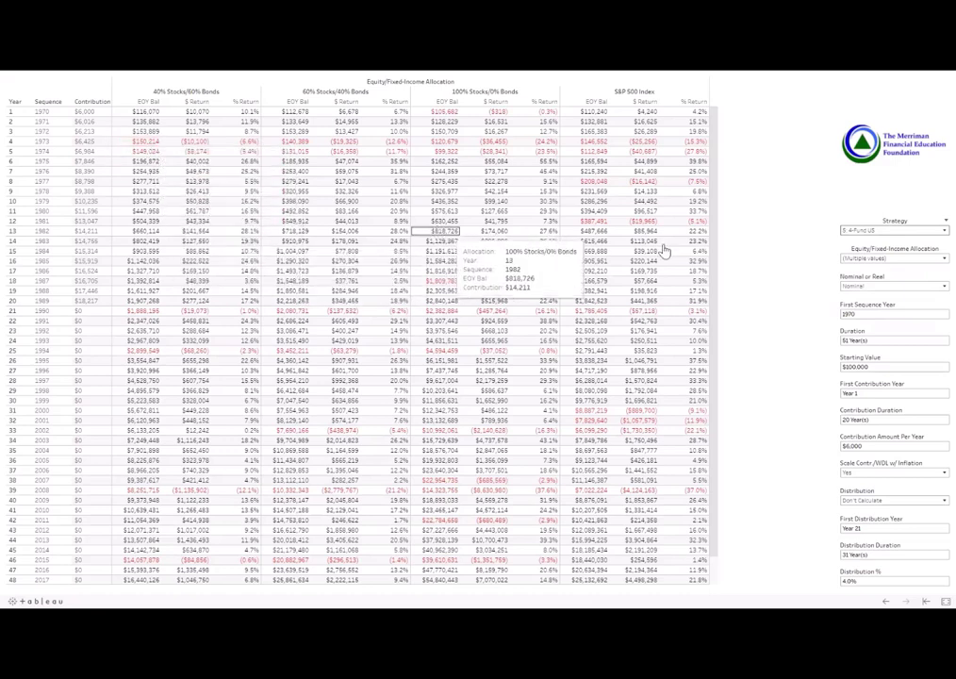
left_click(896, 230)
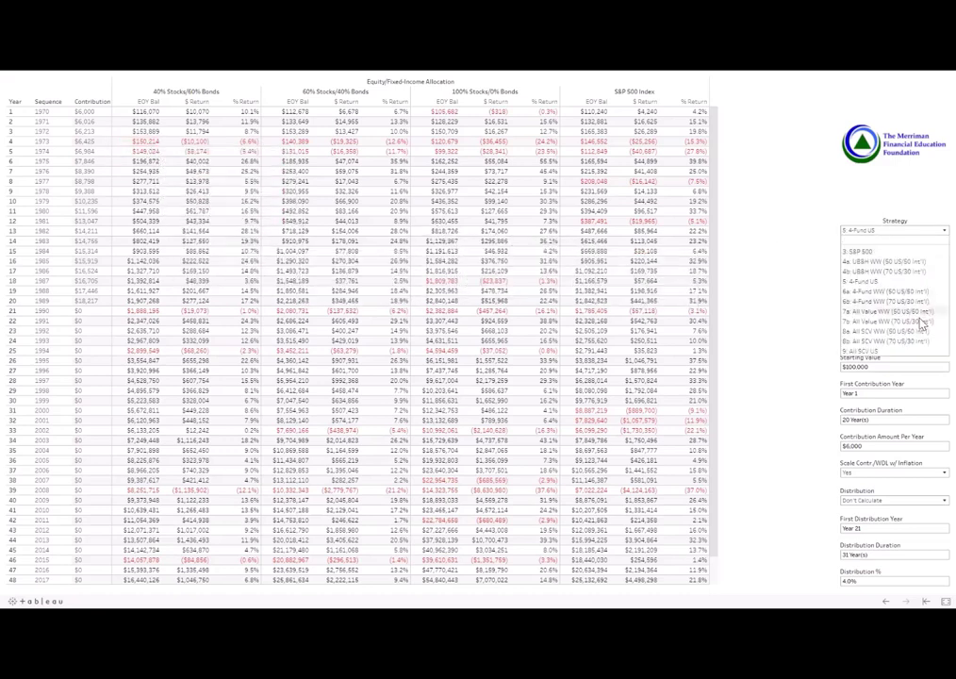
left_click(854, 333)
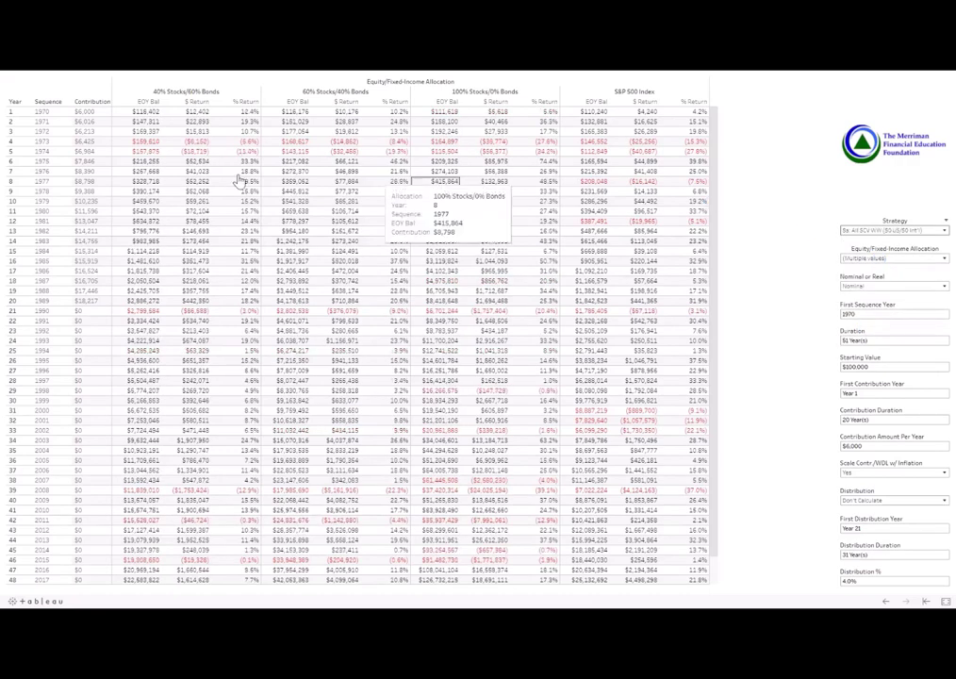
mouse_move(153, 175)
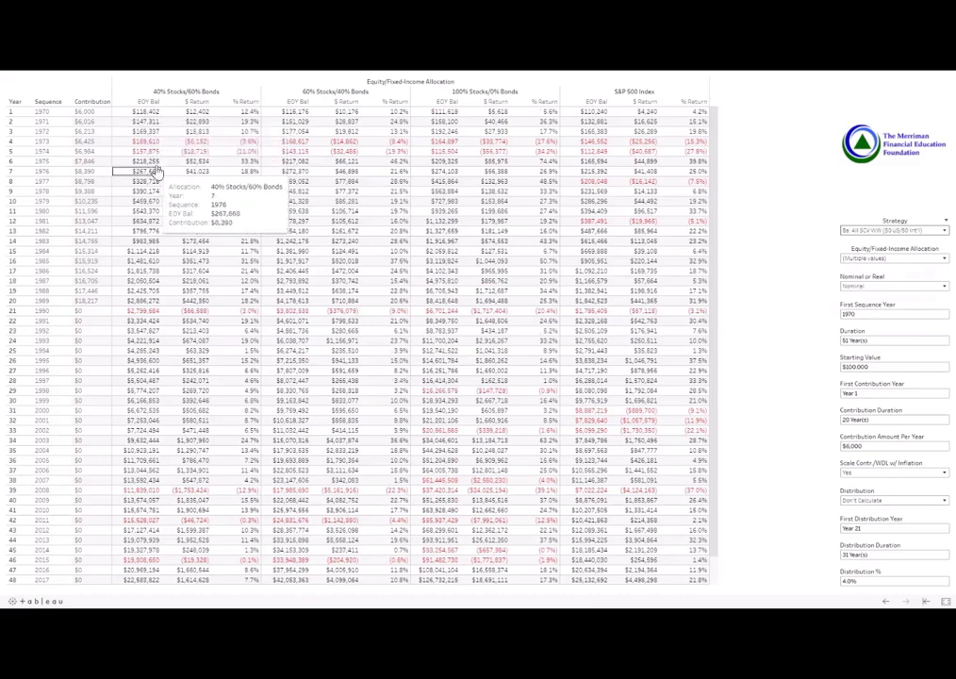
scroll(146, 490, "down", 1)
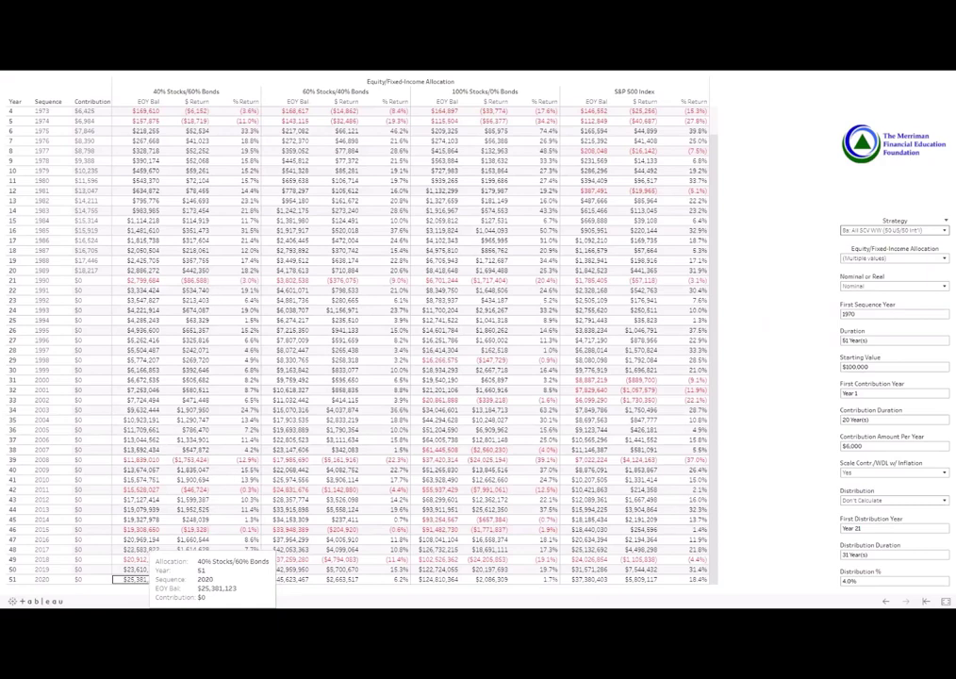
left_click(909, 230)
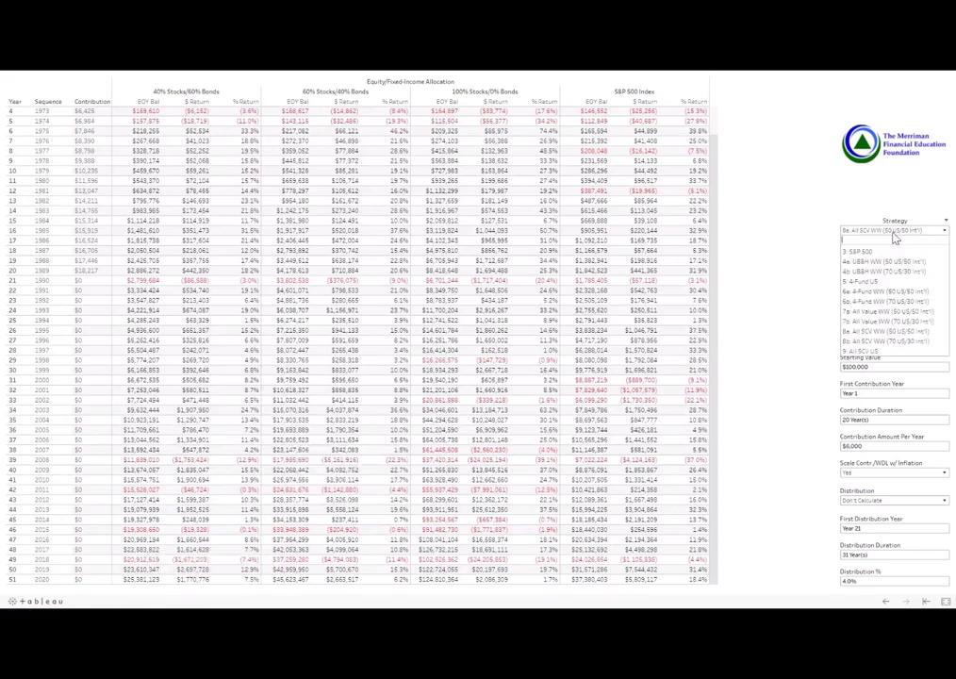
left_click(874, 280)
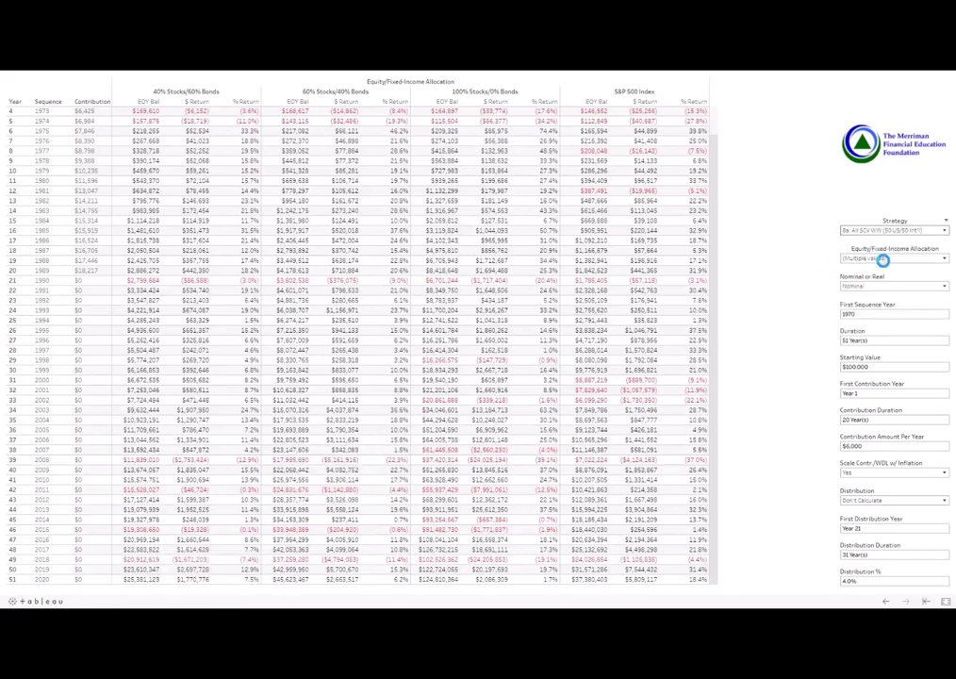
Show all equity/fixed-income allocations and look across their columns through to the S&P 500 Index.
left_click(916, 259)
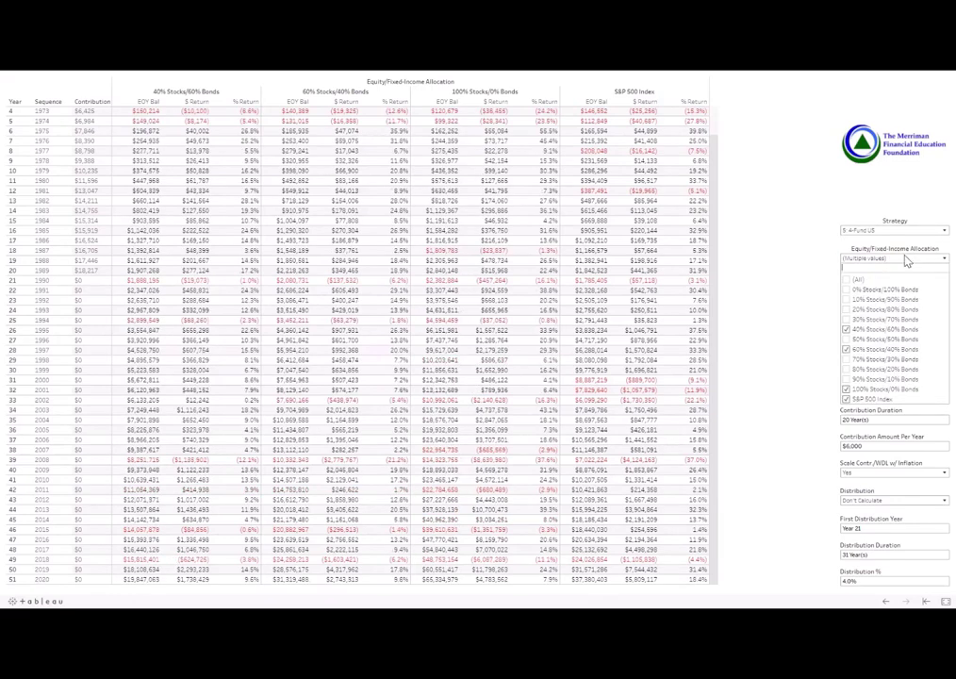
left_click(846, 280)
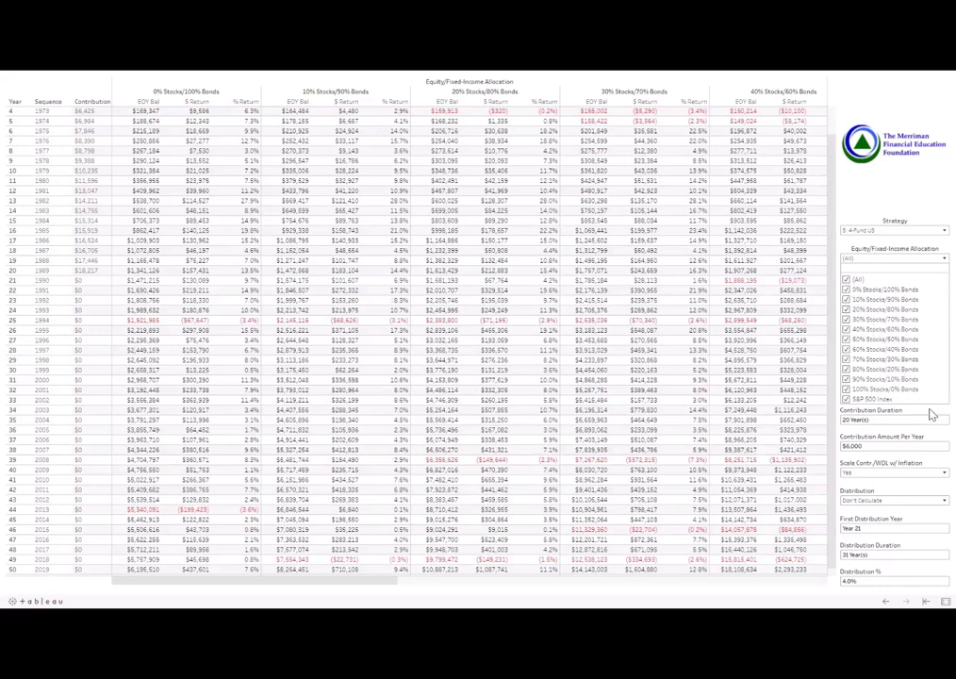
left_click(377, 221)
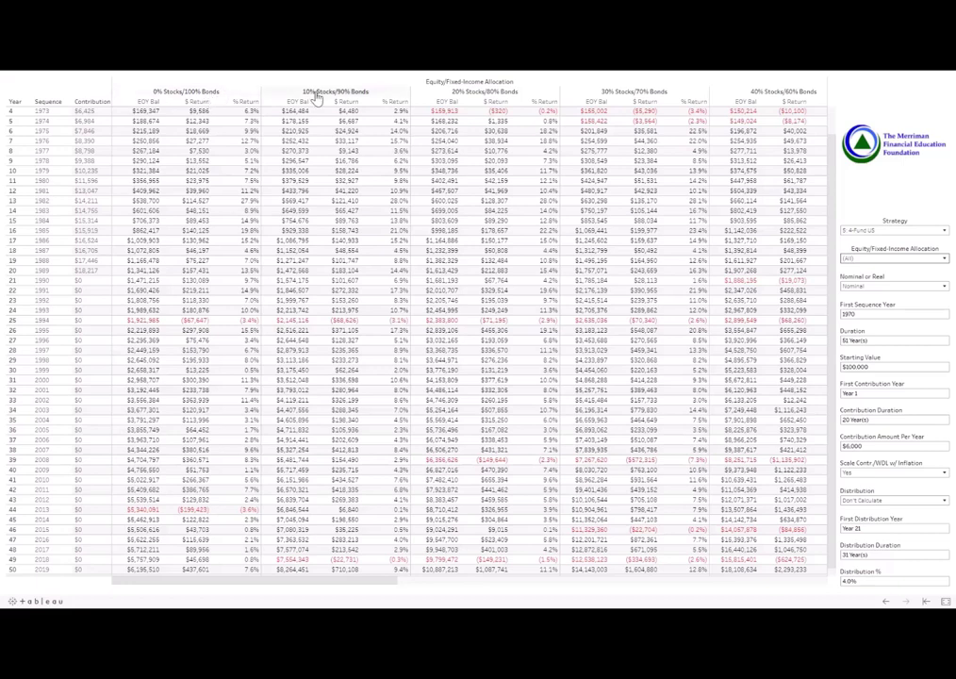
left_click_drag(324, 582, 799, 578)
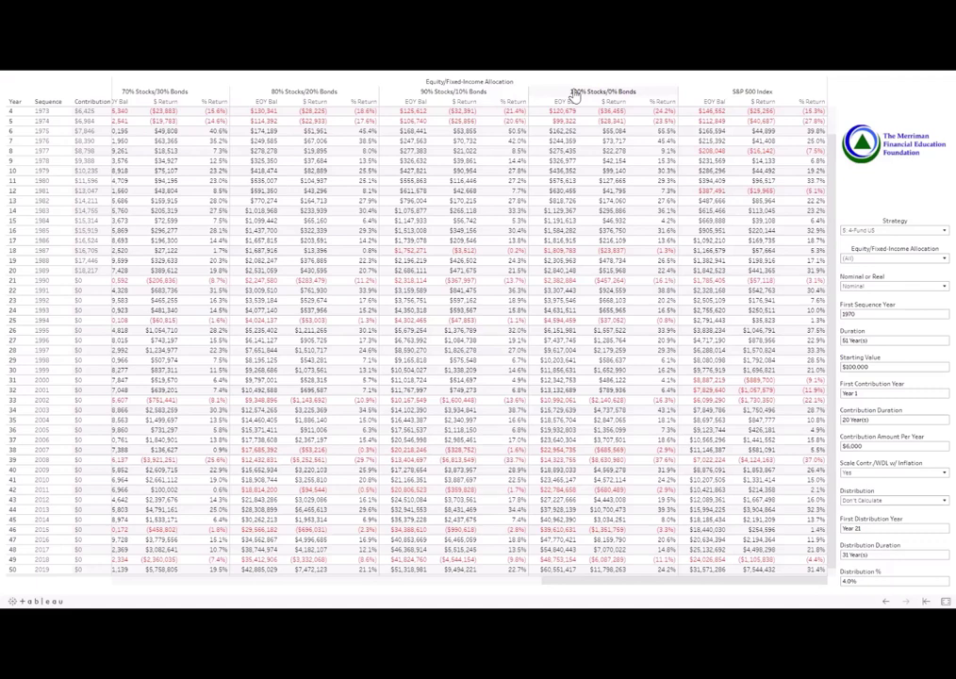
Limit the equity/fixed-income allocations to 60% Stocks/40% Bonds and 100% Stocks/0% Bonds.
left_click(858, 258)
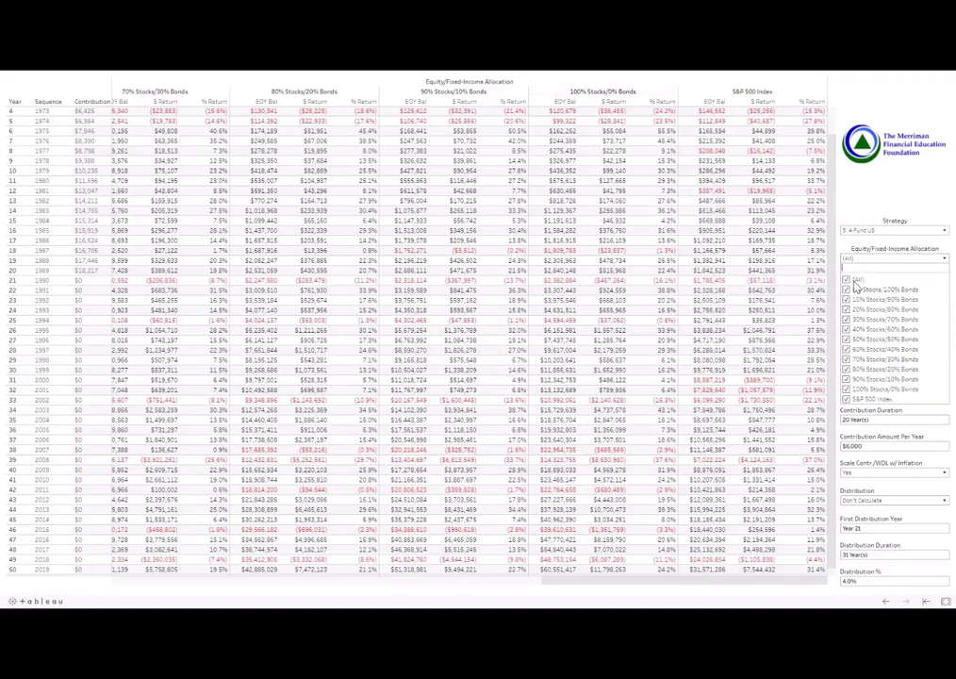
left_click(847, 289)
left_click(847, 300)
left_click(846, 309)
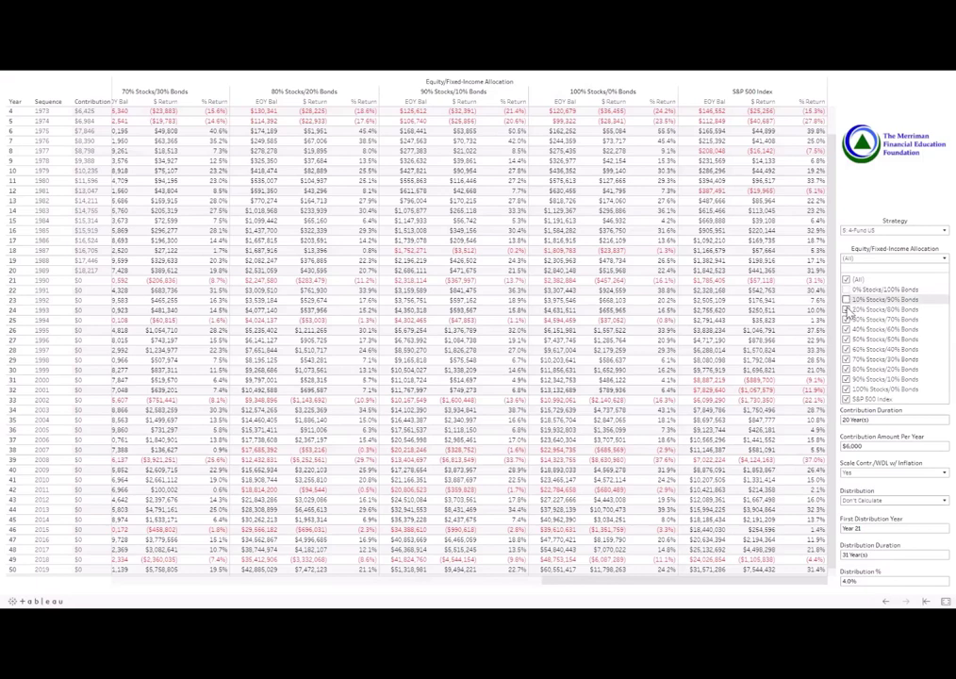
left_click(846, 318)
left_click(846, 328)
left_click(847, 342)
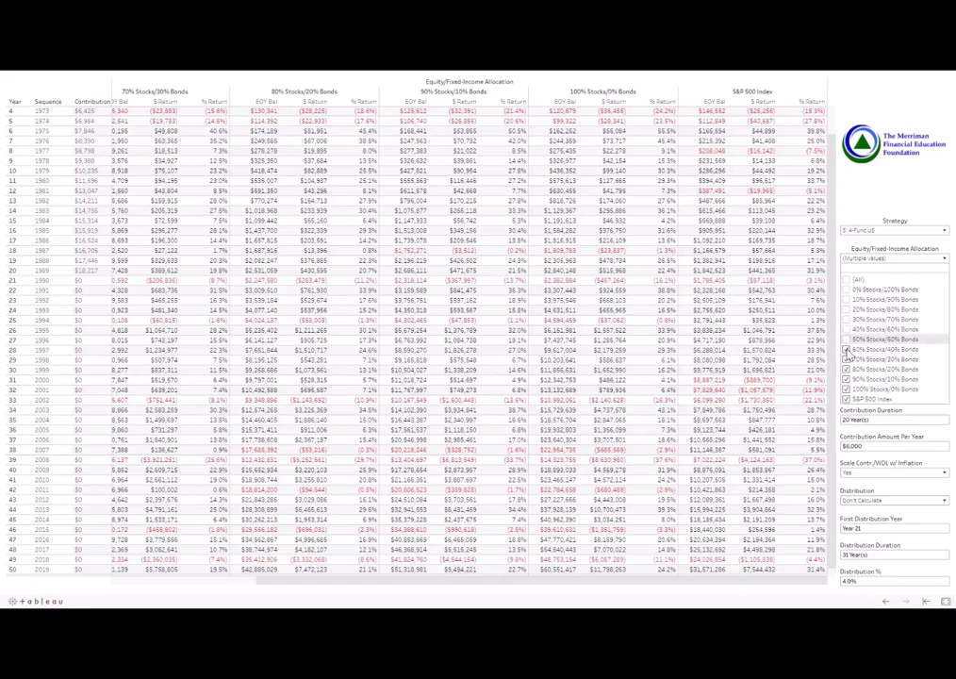
left_click(847, 359)
left_click(847, 369)
left_click(846, 379)
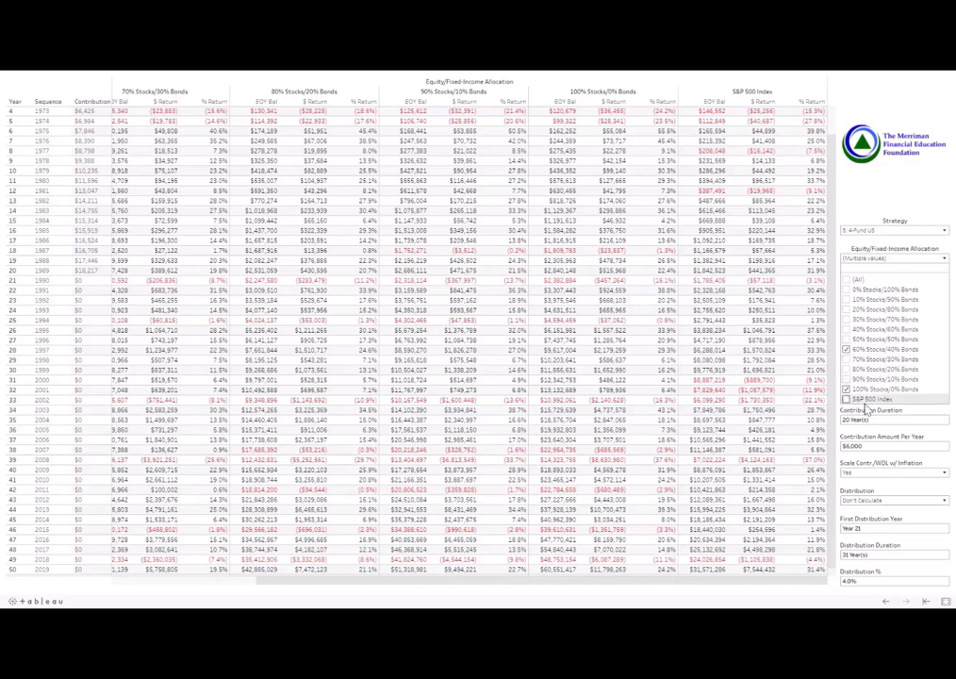
left_click(889, 398)
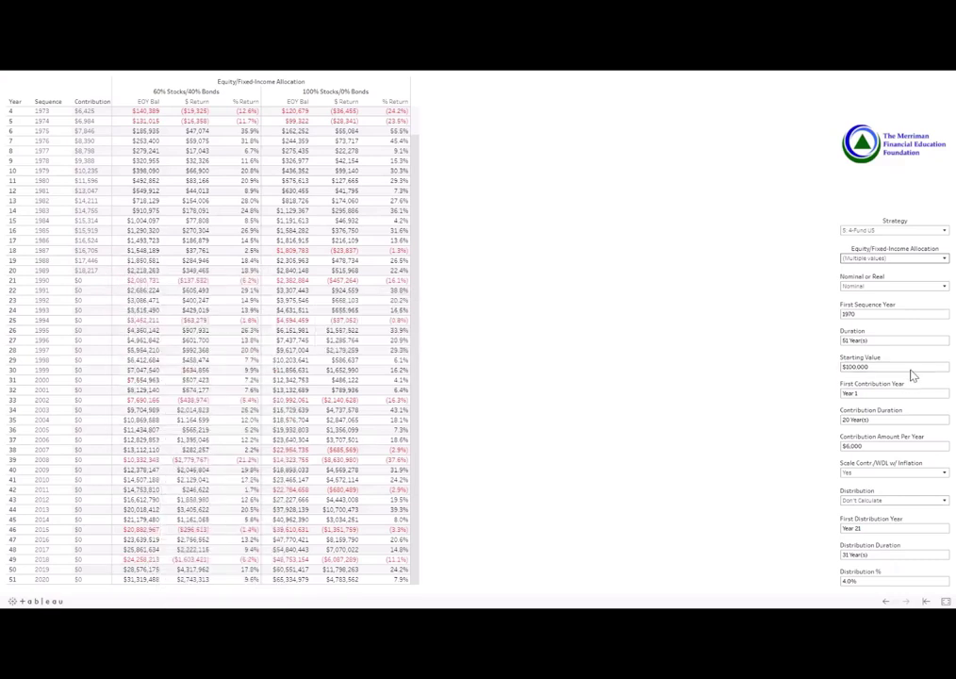
Review the balances in Real values from the first to the last year, and switch back to Nominal.
left_click(881, 286)
left_click(878, 306)
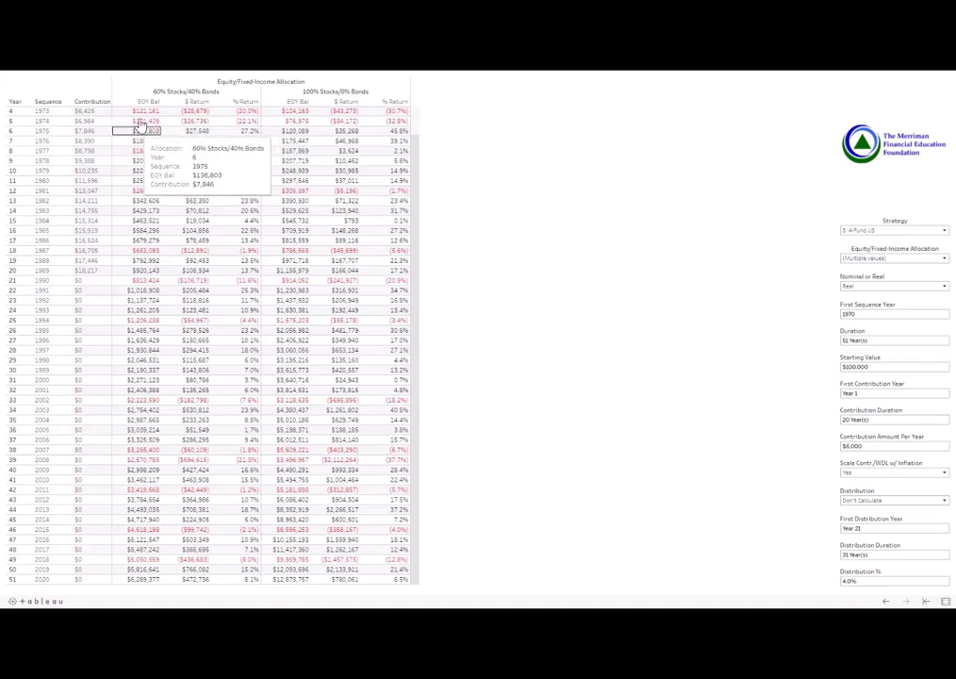
scroll(144, 188, "up", 1)
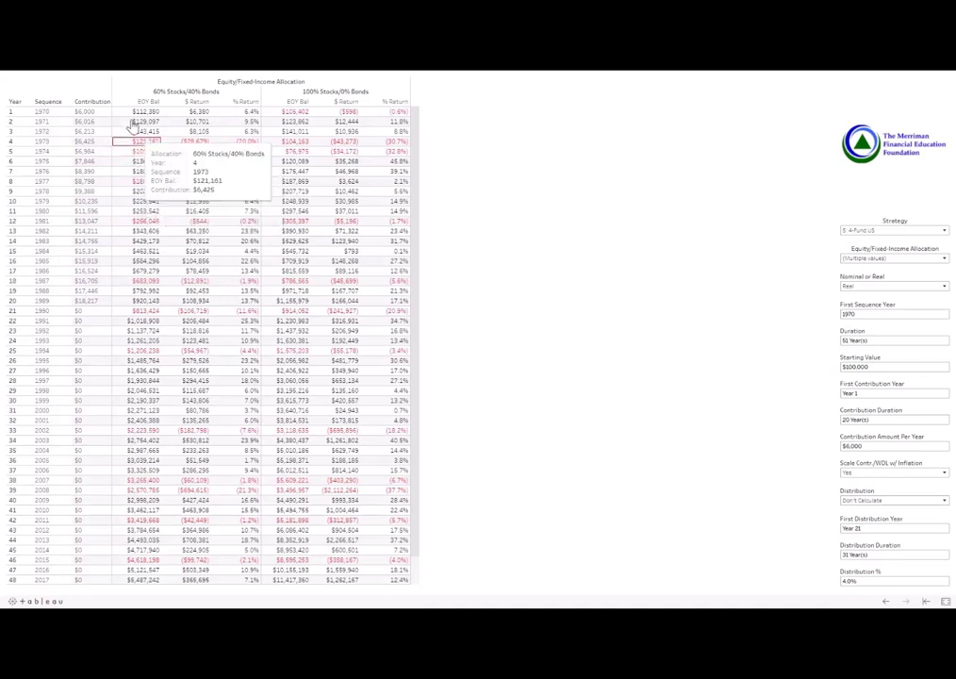
scroll(127, 330, "down", 1)
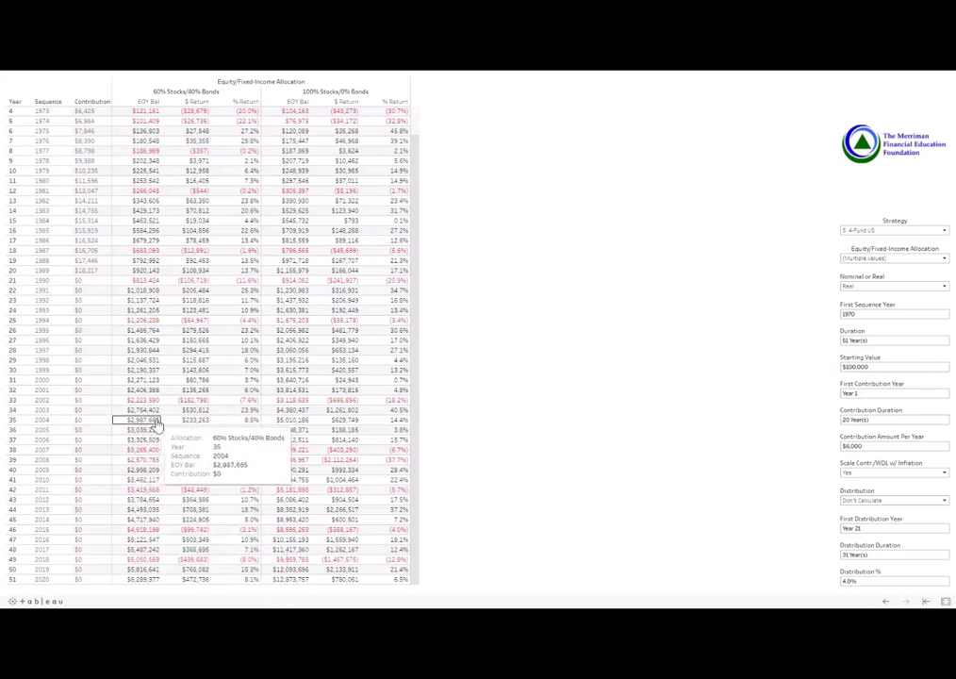
left_click(881, 295)
left_click(879, 296)
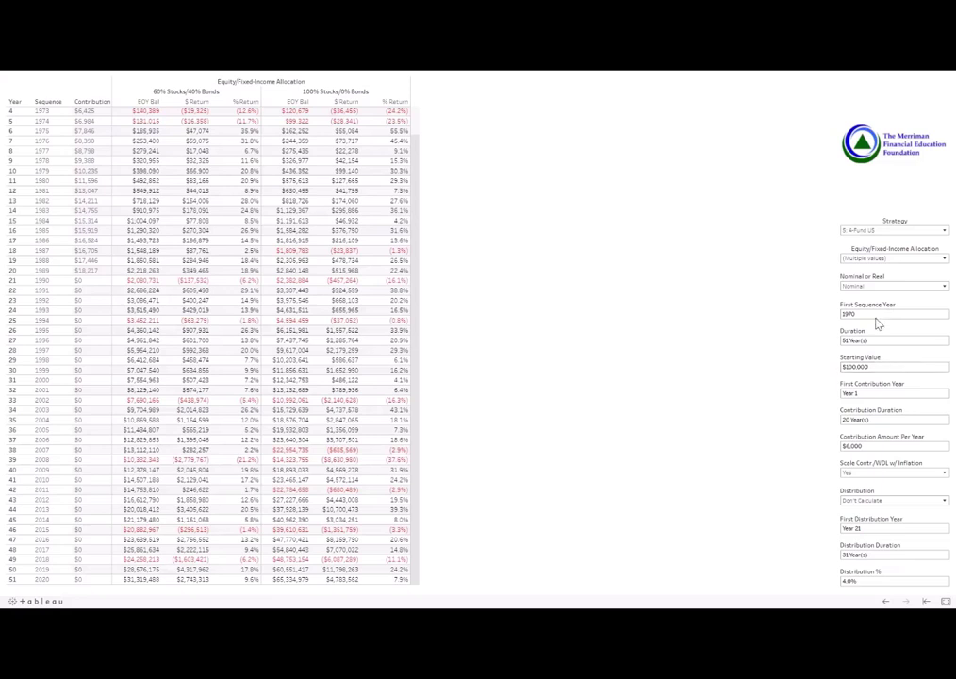
Check the first sequence year against the table's first row and set the duration to 200 years.
mouse_move(119, 132)
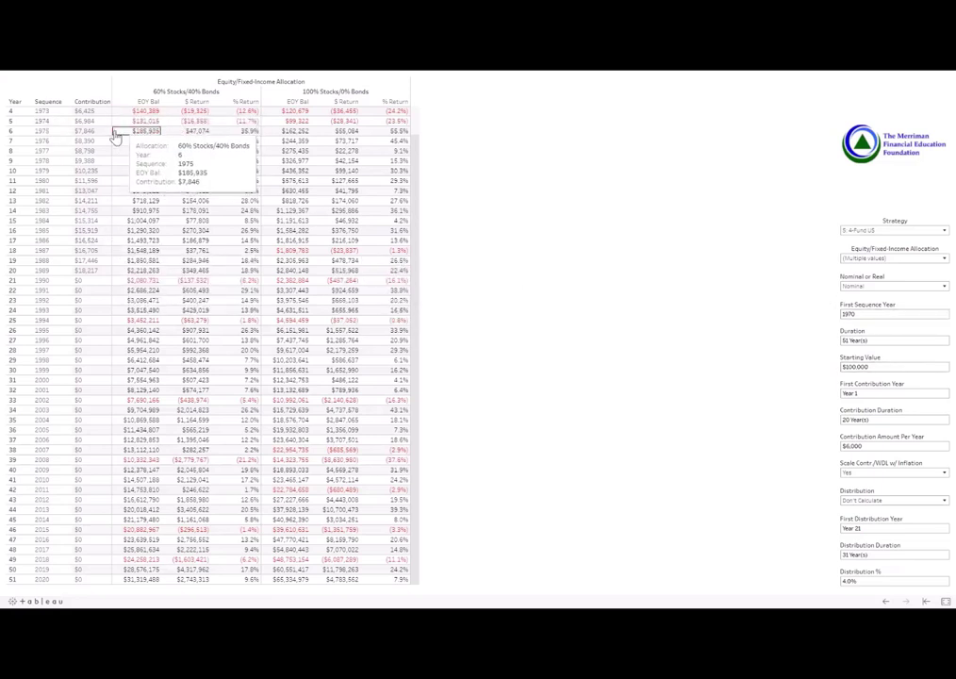
scroll(68, 141, "up", 1)
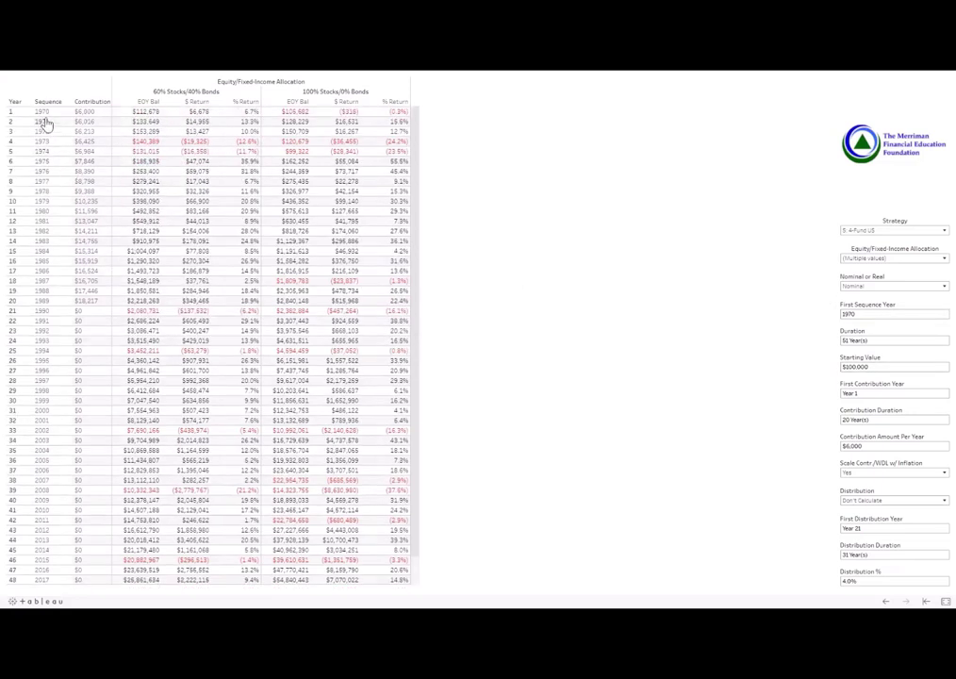
double_click(860, 314)
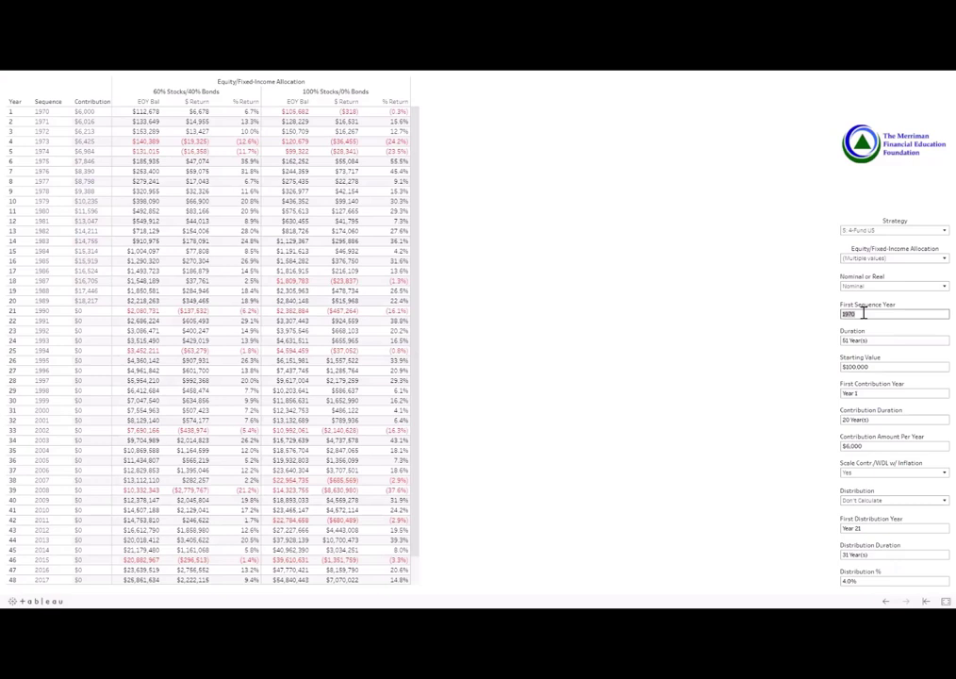
left_click(870, 340)
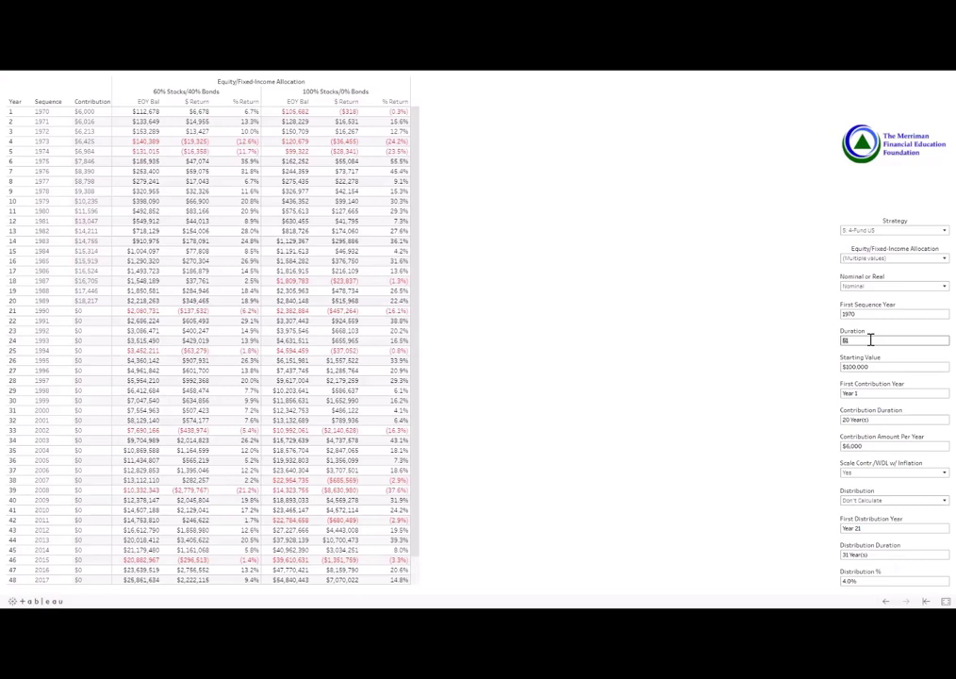
type("200")
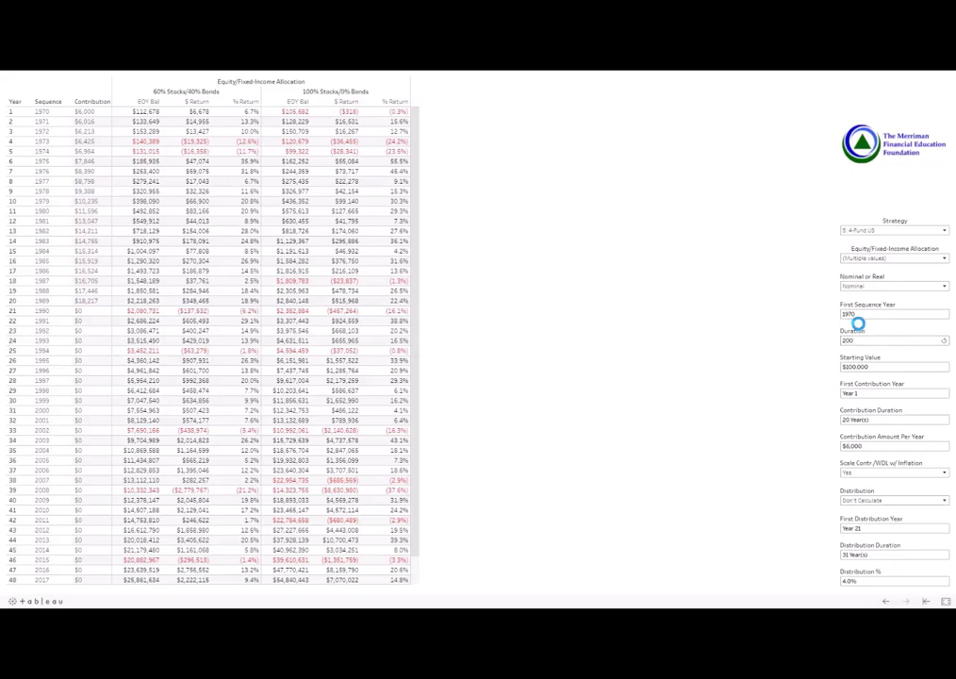
key("Return")
left_click(855, 368)
Examine how the sequence years repeat and the balances develop through year 200.
scroll(78, 368, "down", 5)
scroll(77, 431, "down", 14)
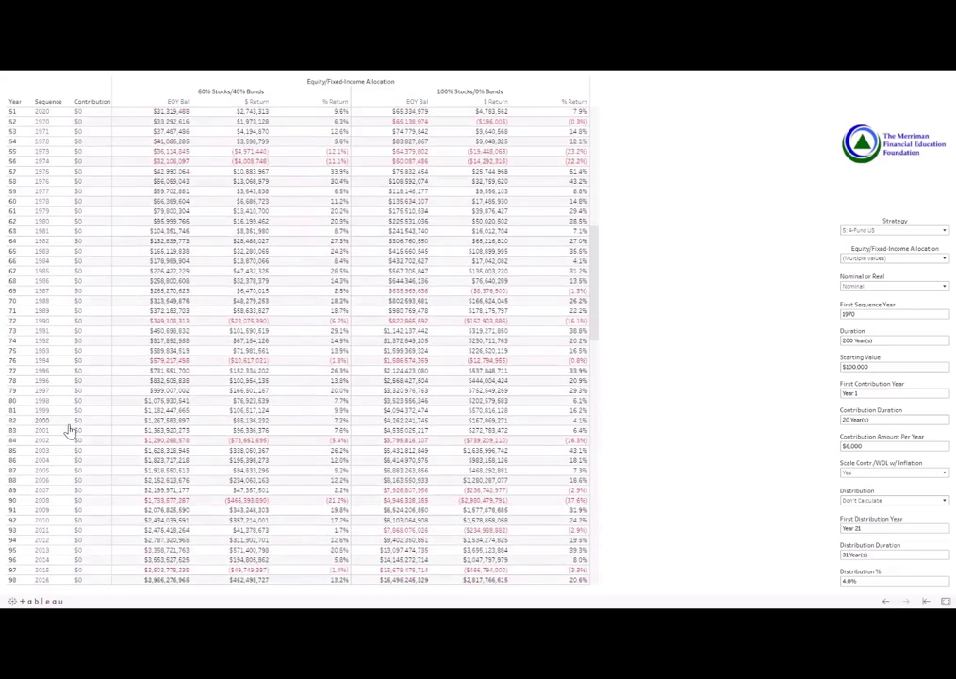
scroll(71, 427, "down", 18)
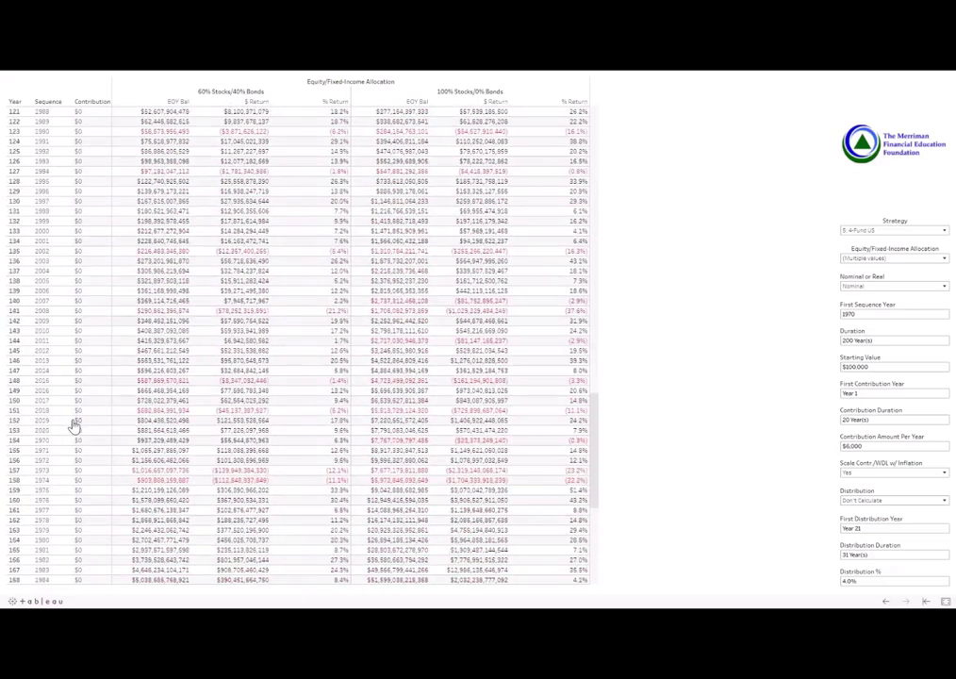
scroll(73, 424, "down", 2)
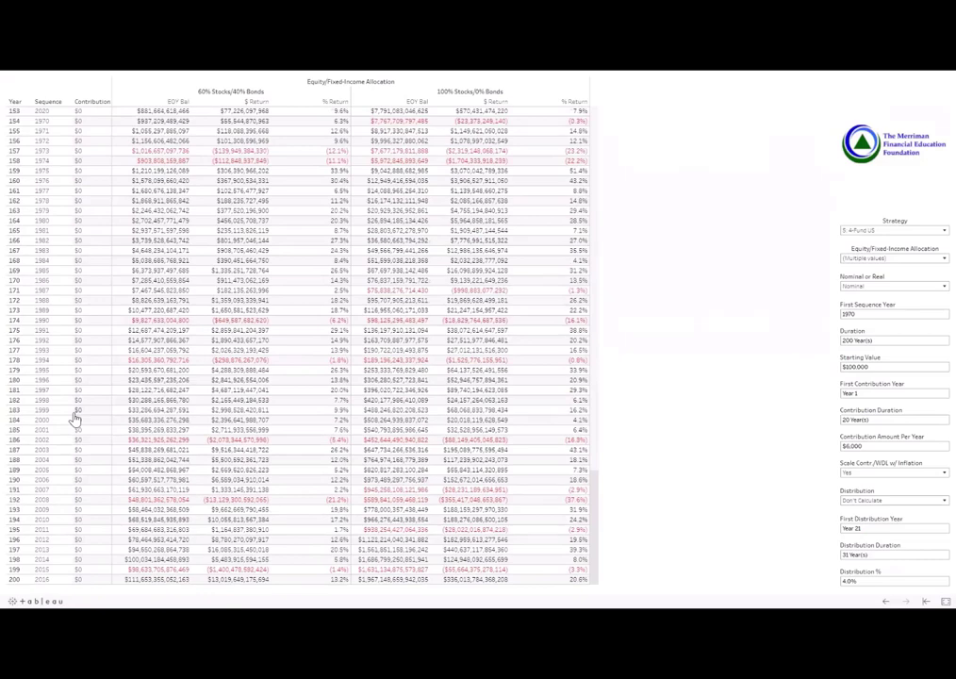
Check from the first row onward where the 1970 sequence restarts, and set the duration to 51 years.
scroll(77, 415, "up", 20)
scroll(106, 397, "up", 16)
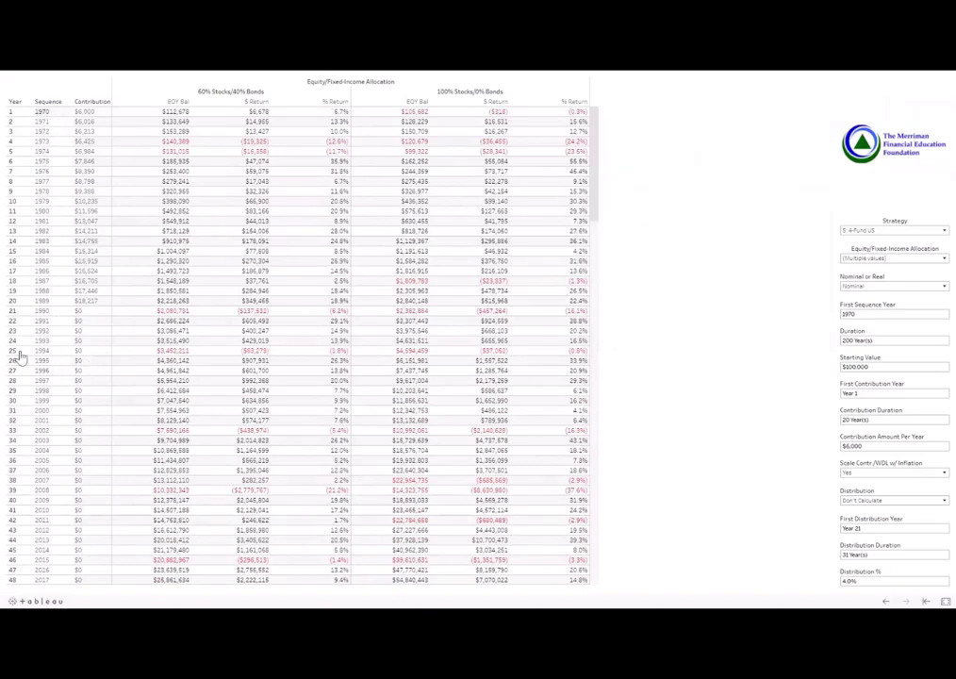
scroll(47, 396, "down", 4)
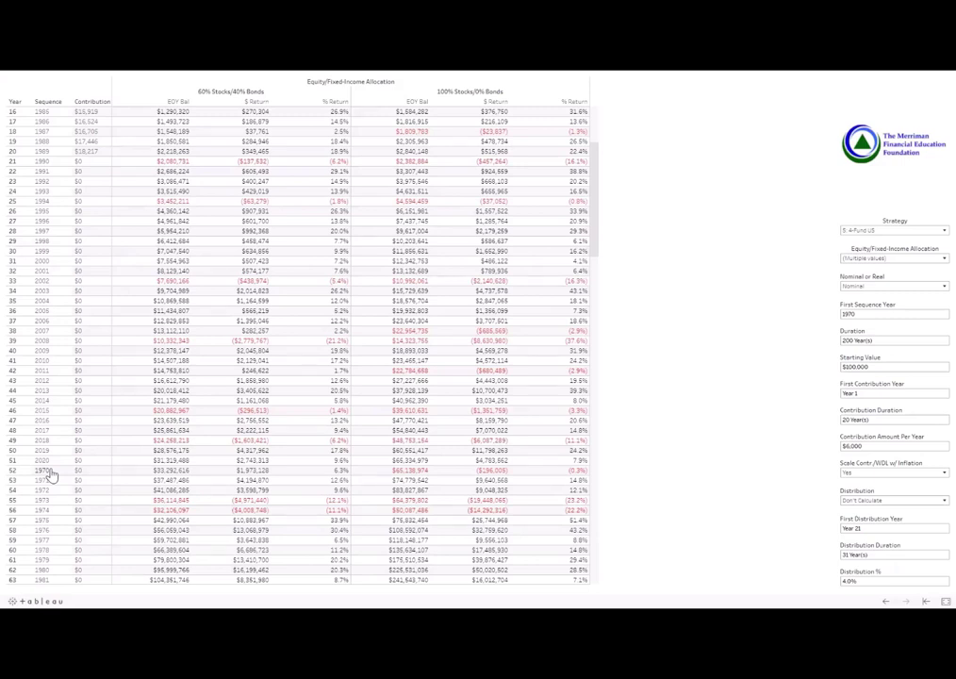
scroll(106, 444, "up", 2)
scroll(107, 444, "up", 1)
left_click(865, 339)
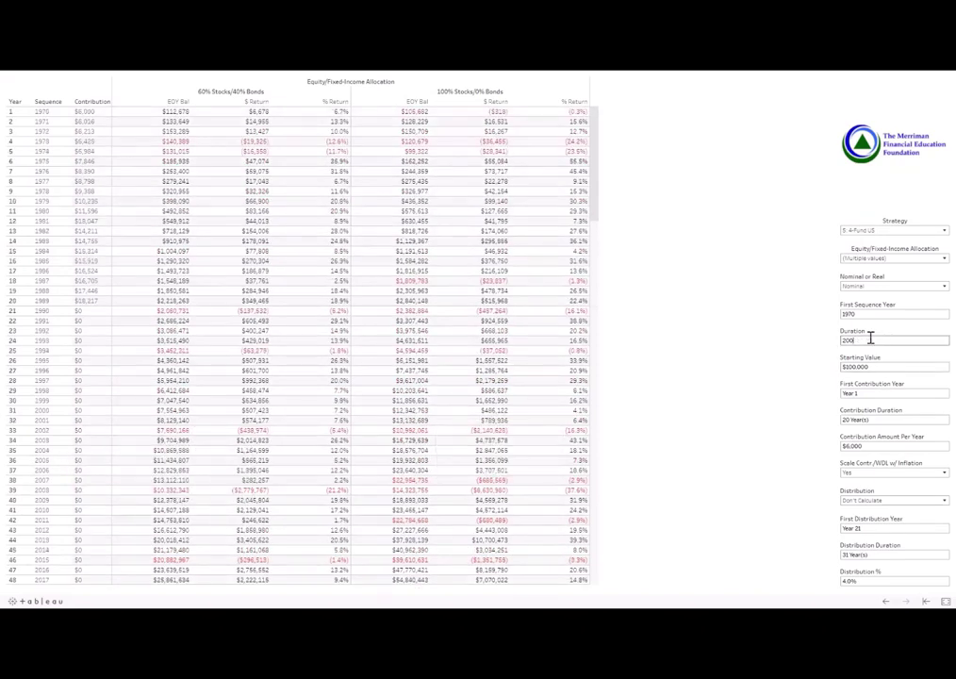
key("BackSpace")
key("BackSpace")
key("BackSpace")
type("50")
left_click(890, 364)
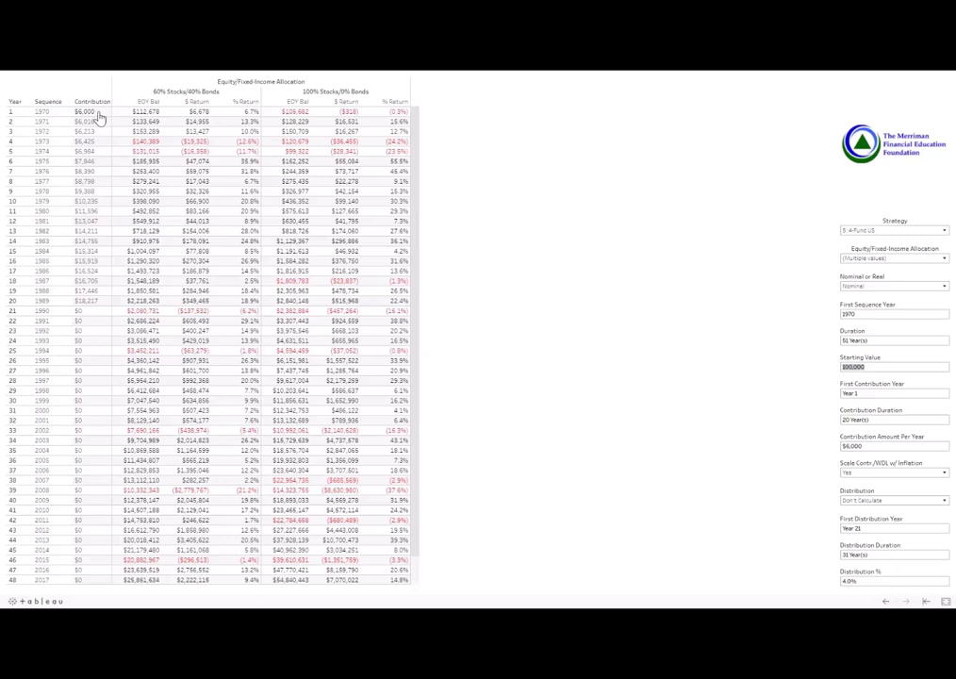
Turn off inflation scaling of contributions and withdrawals to compare the Contribution column, and turn it back on.
left_click(876, 472)
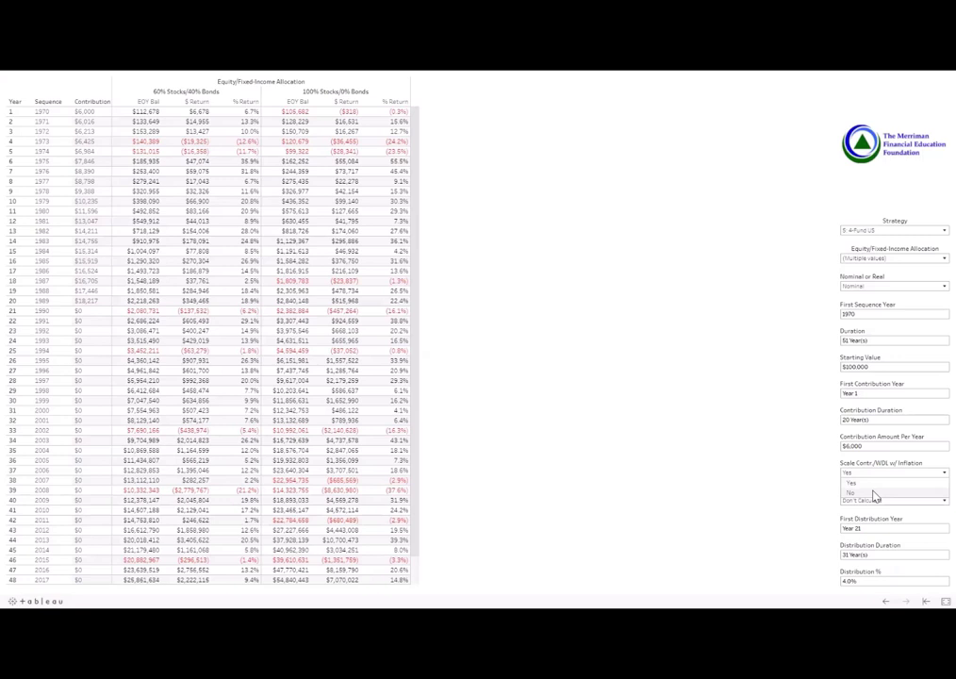
left_click(874, 494)
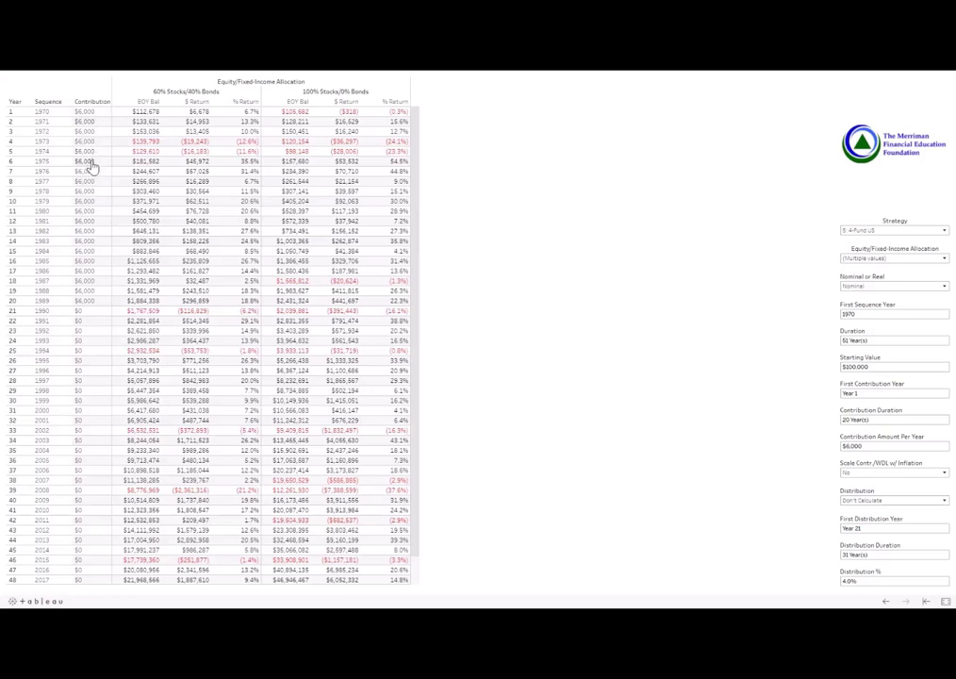
left_click(879, 478)
left_click(881, 483)
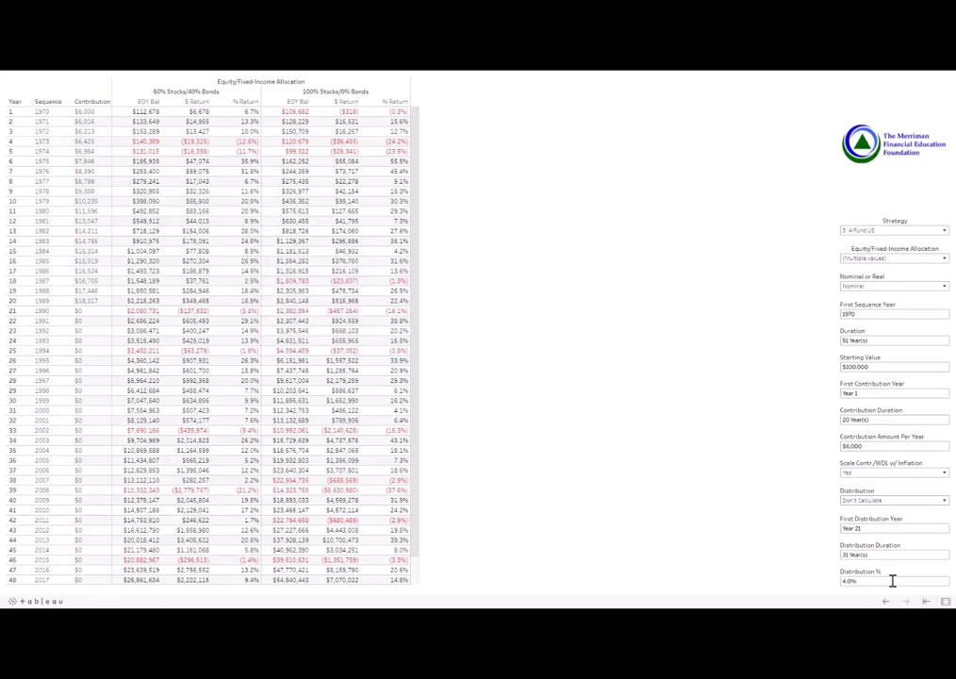
Set the distribution method to Fixed: % Start Val.
left_click(885, 500)
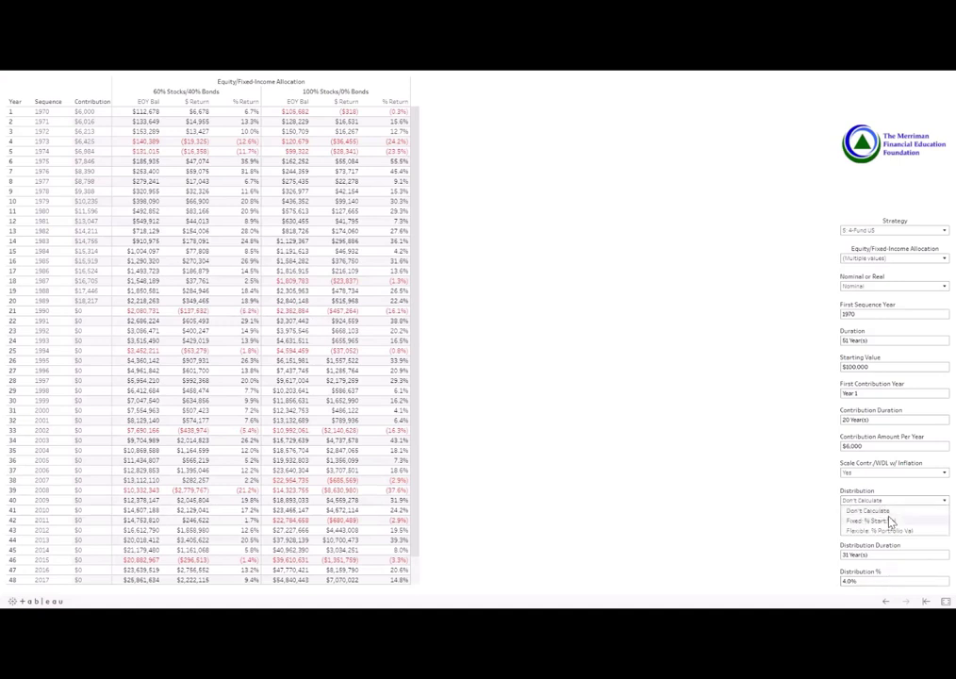
left_click(933, 552)
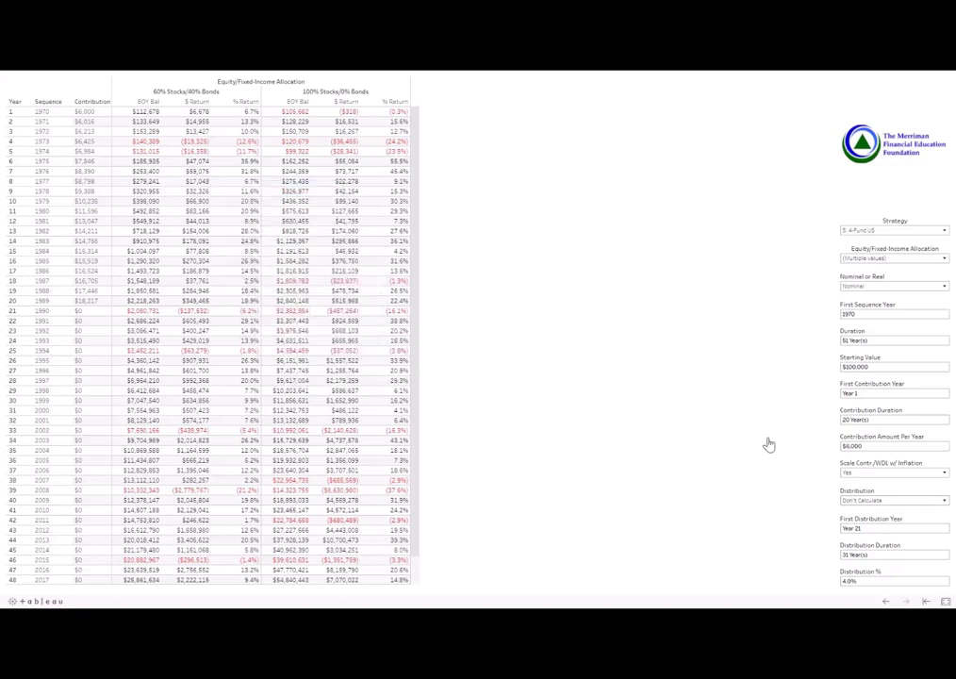
left_click(877, 501)
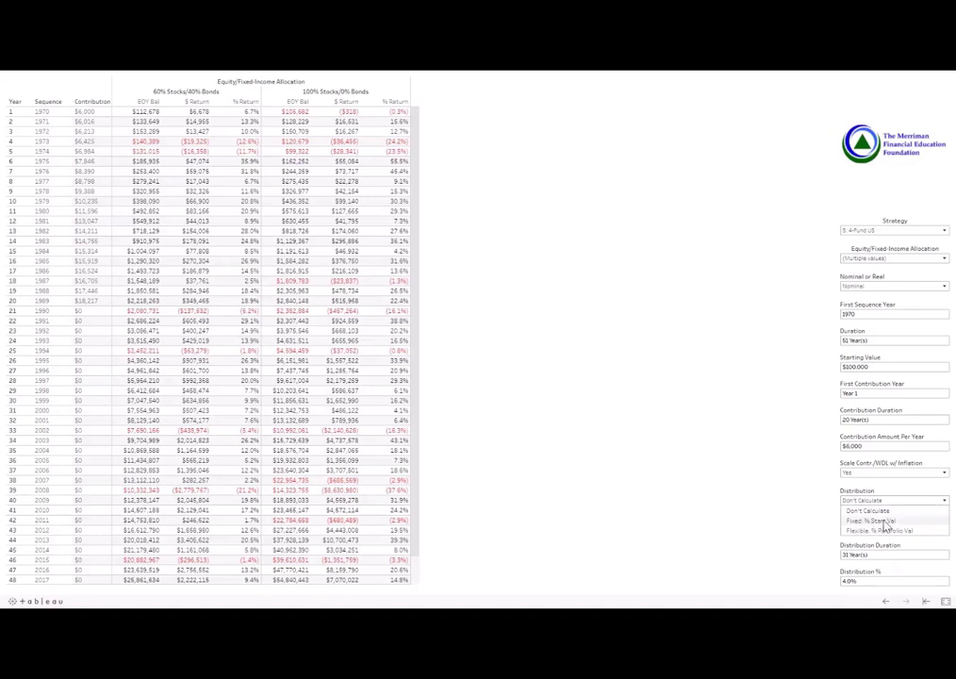
left_click(883, 521)
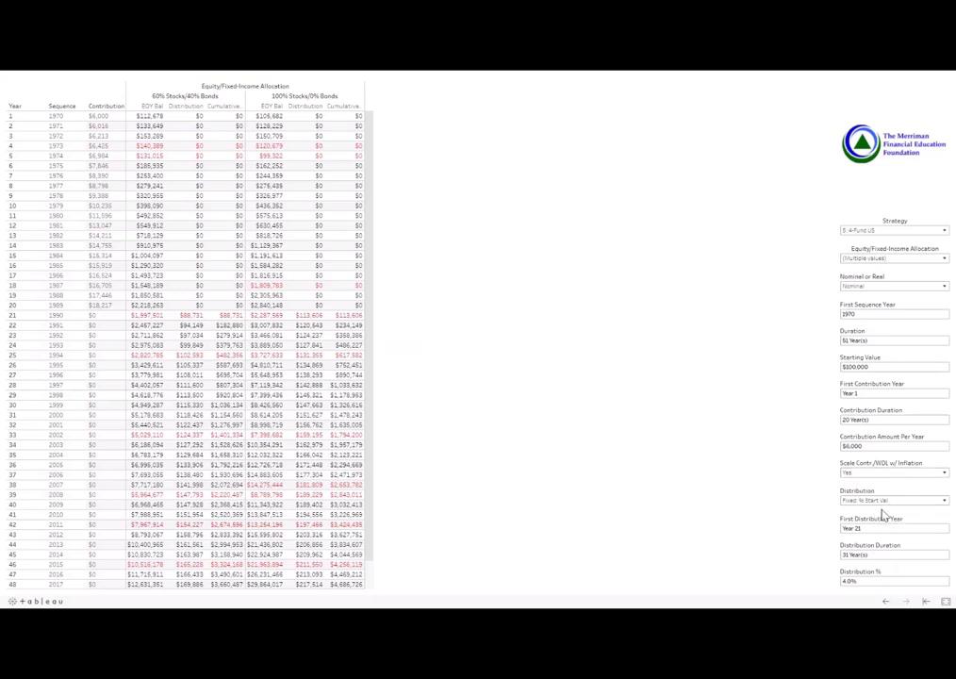
Set the distribution percentage to 3% and check the year 21 distribution of the 60% Stocks/40% Bonds allocation.
left_click(856, 582)
mouse_move(188, 325)
left_click(875, 580)
type("4")
left_click(864, 579)
type("3")
key("Return")
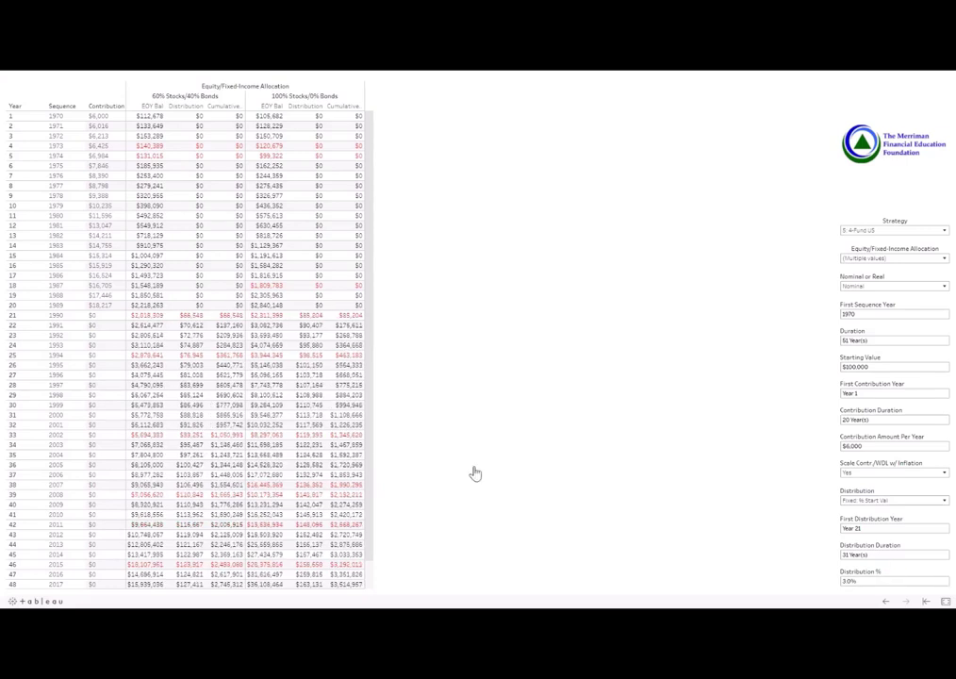
mouse_move(195, 322)
Set the distribution percentage to 6% and check the year 21 distribution for 60% Stocks/40% Bonds.
left_click(867, 579)
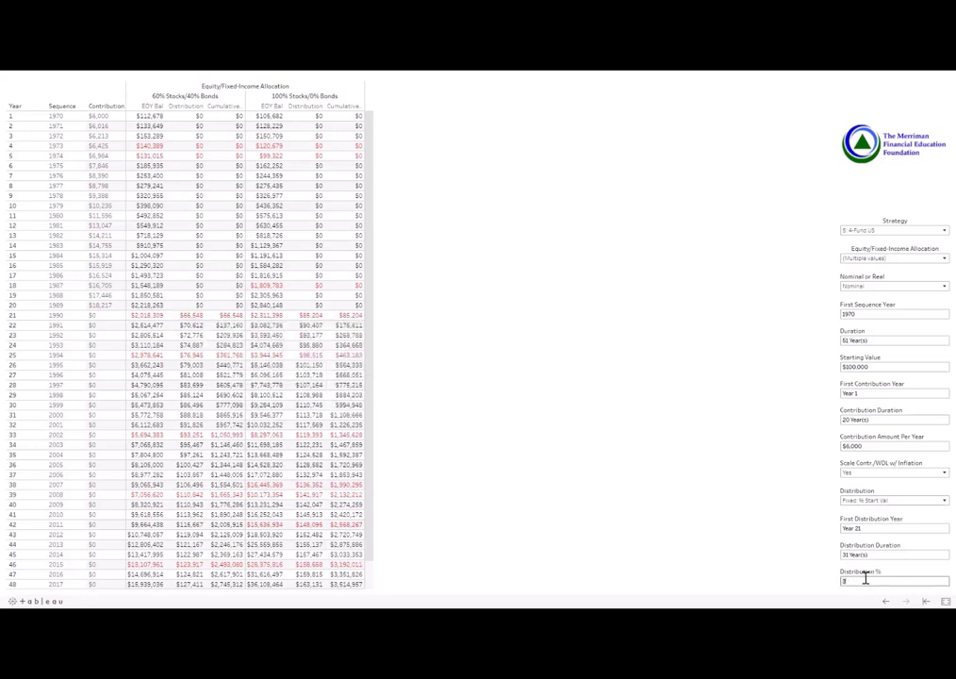
type("6")
key("Return")
type(".0")
key("Return")
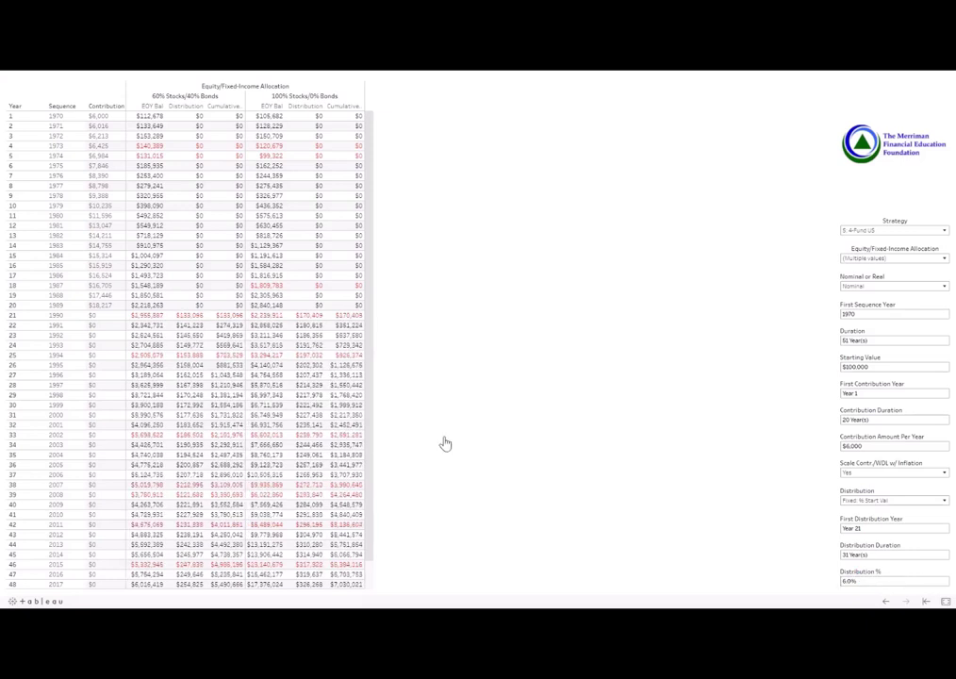
mouse_move(182, 321)
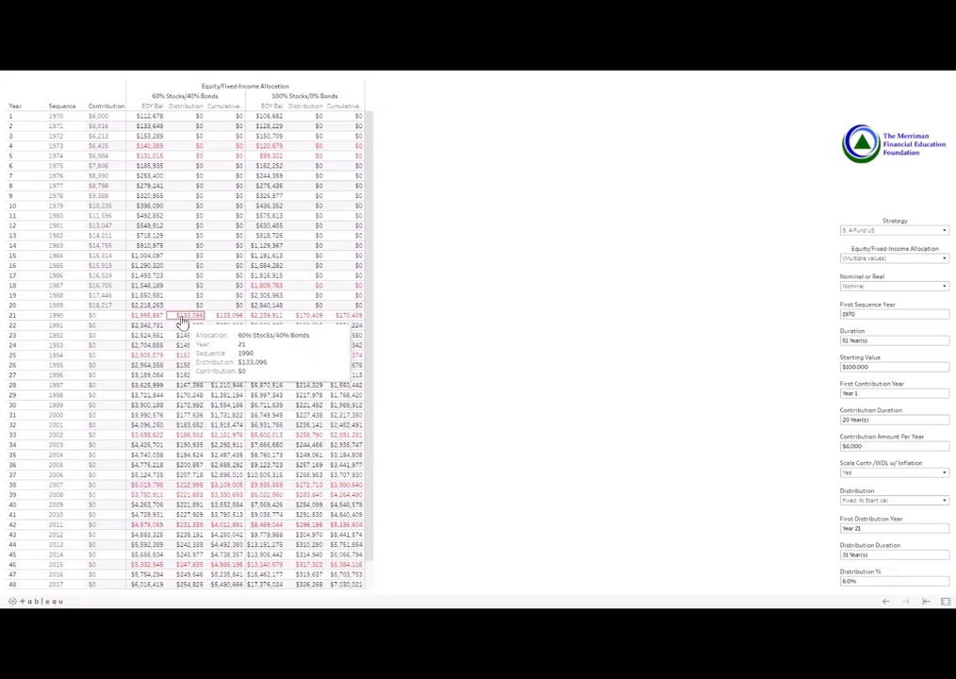
Change the distribution method to Flexible: % Portfolio Val and compare the yearly distributions with the end-of-year balances.
left_click(887, 505)
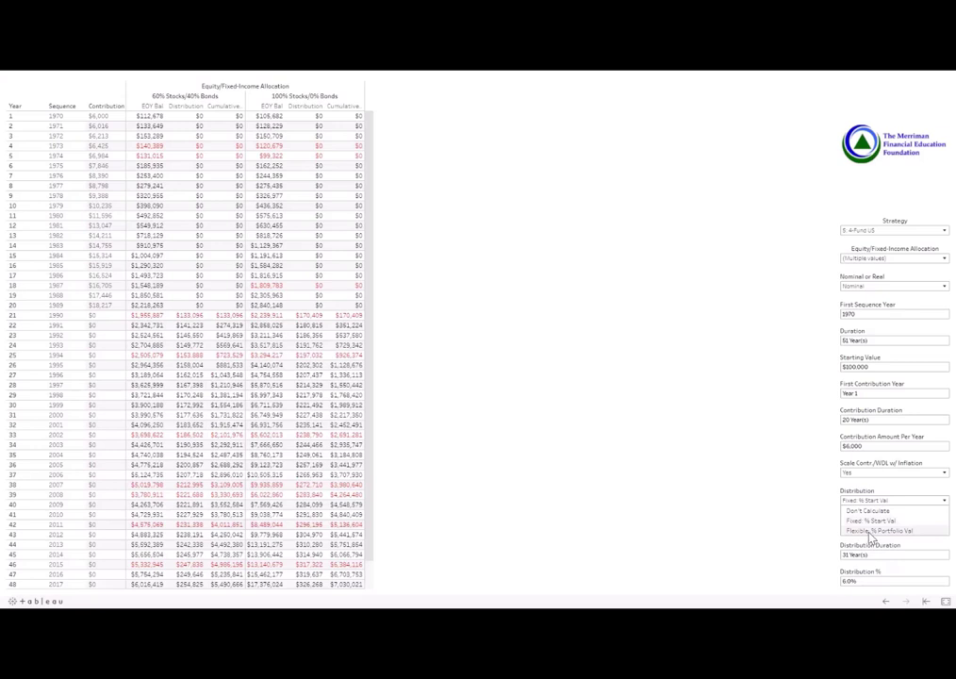
left_click(877, 531)
left_click(865, 581)
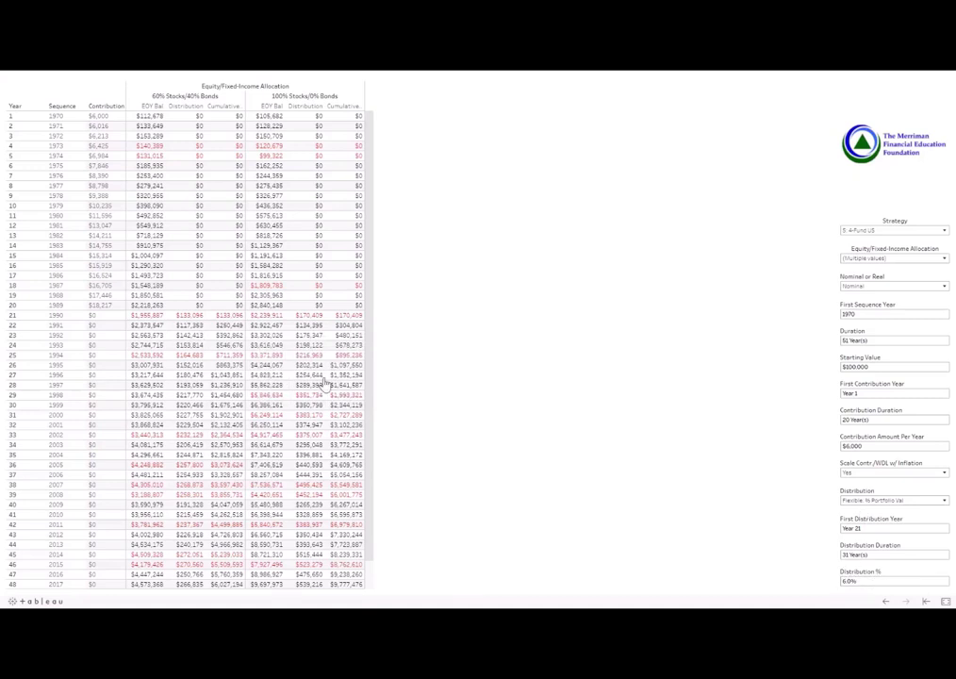
mouse_move(191, 324)
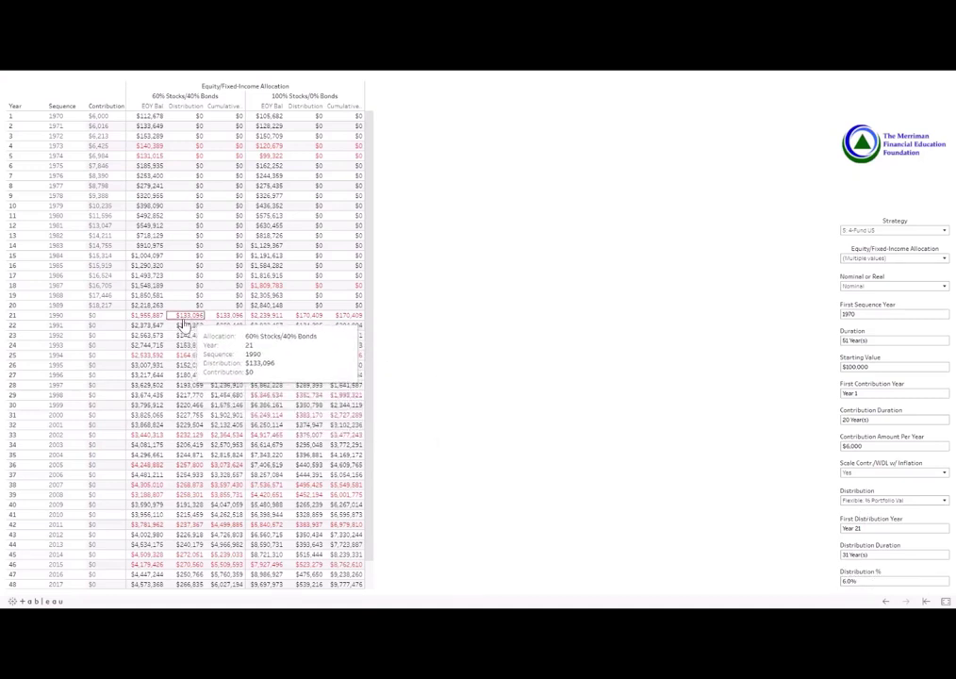
mouse_move(151, 307)
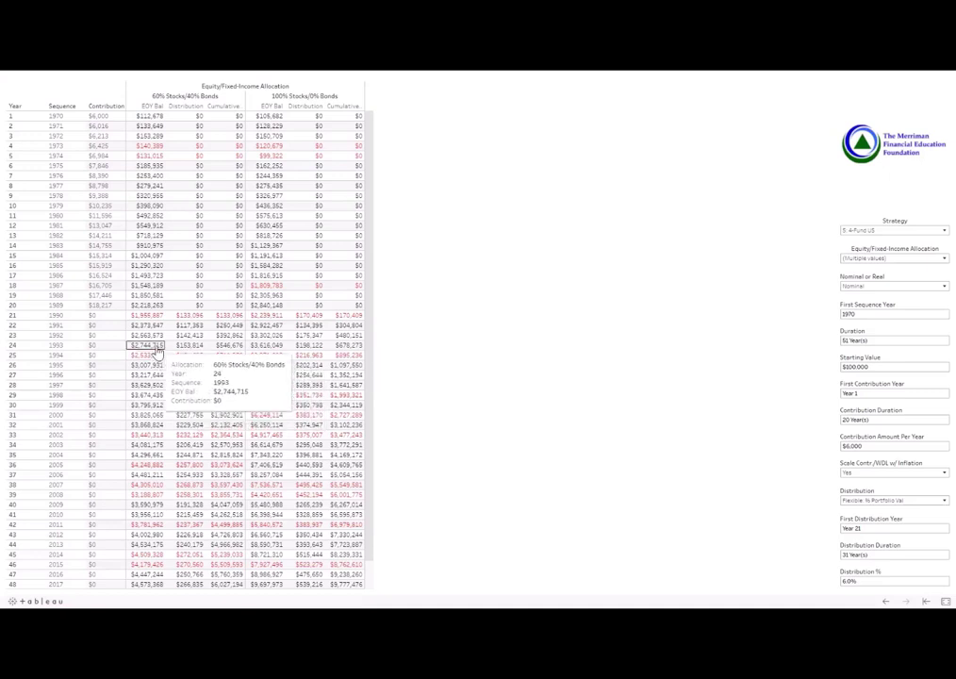
Return the distribution method to Fixed: % Start Val and compare the year 21 distribution with the year 20 balance.
left_click(933, 504)
left_click(917, 518)
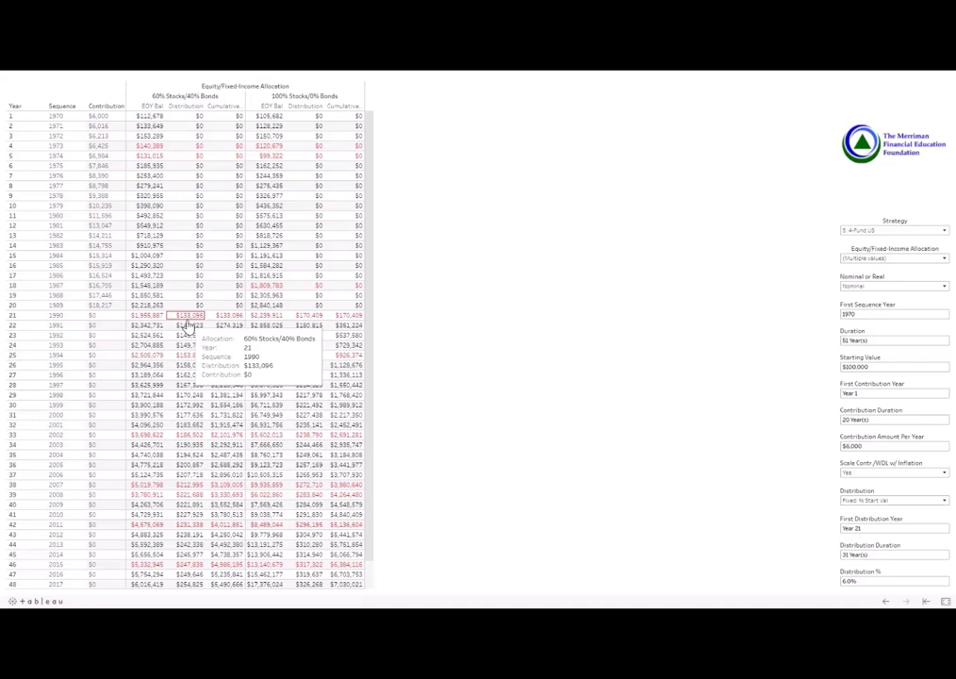
mouse_move(150, 319)
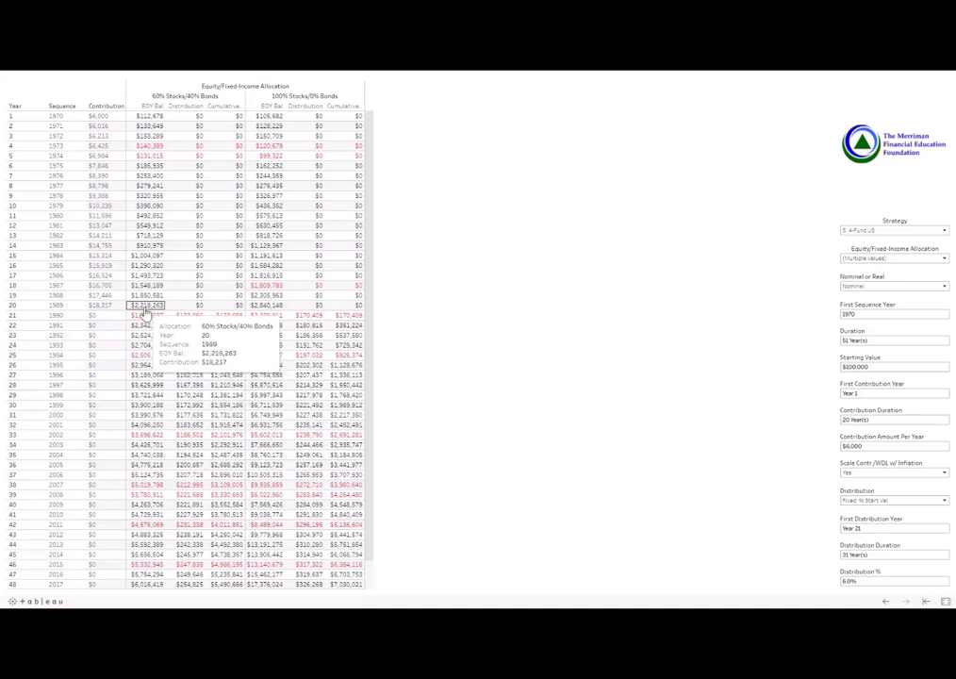
mouse_move(172, 397)
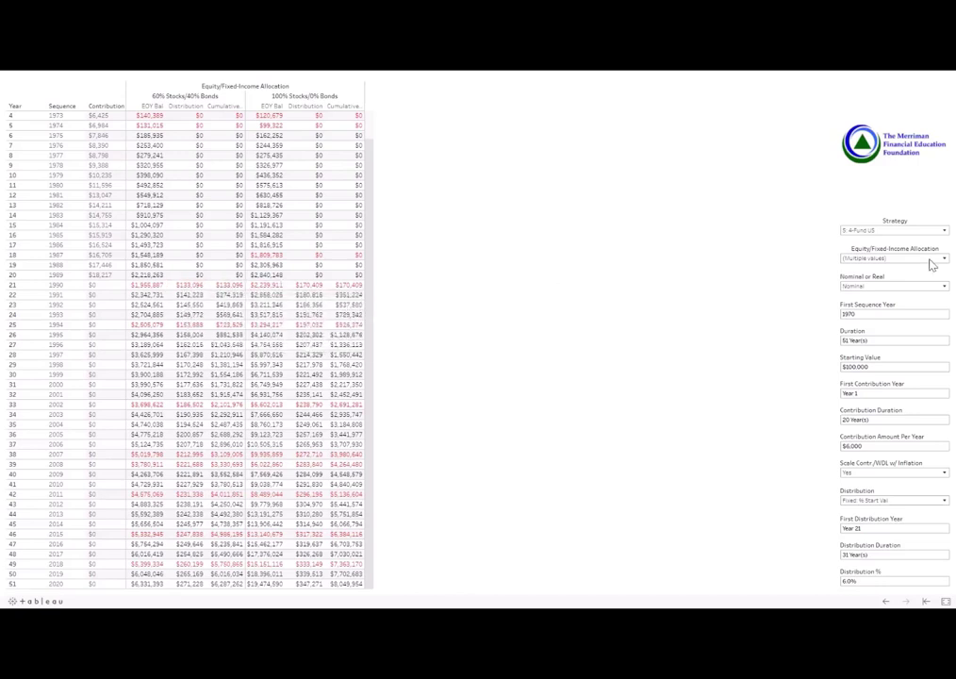
Alternate the table between Real and Nominal values to compare the year 21 distribution, ending on Real.
left_click(919, 285)
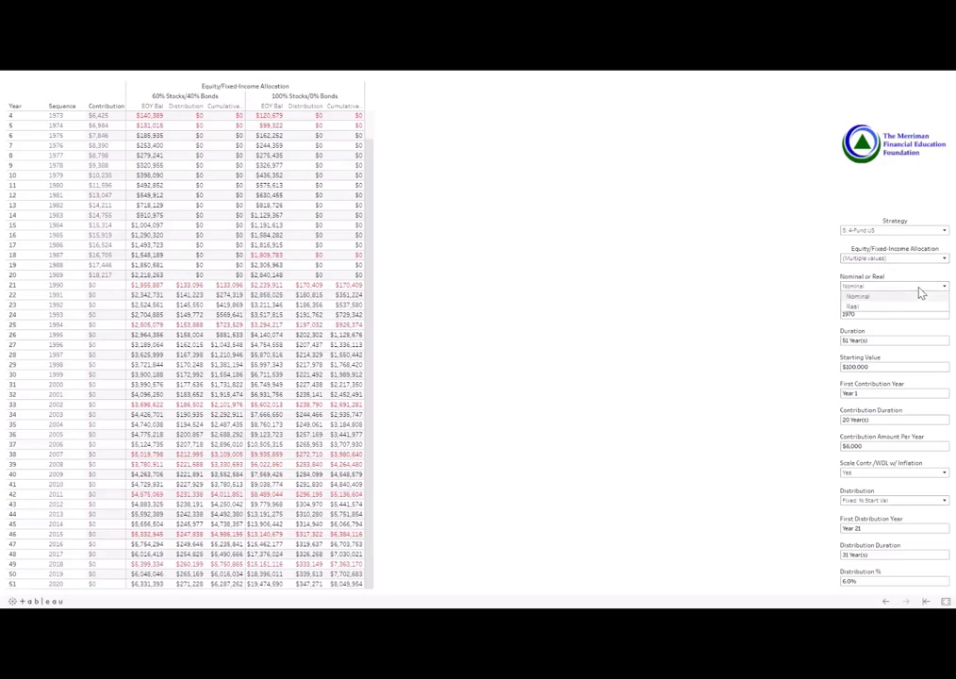
left_click(905, 309)
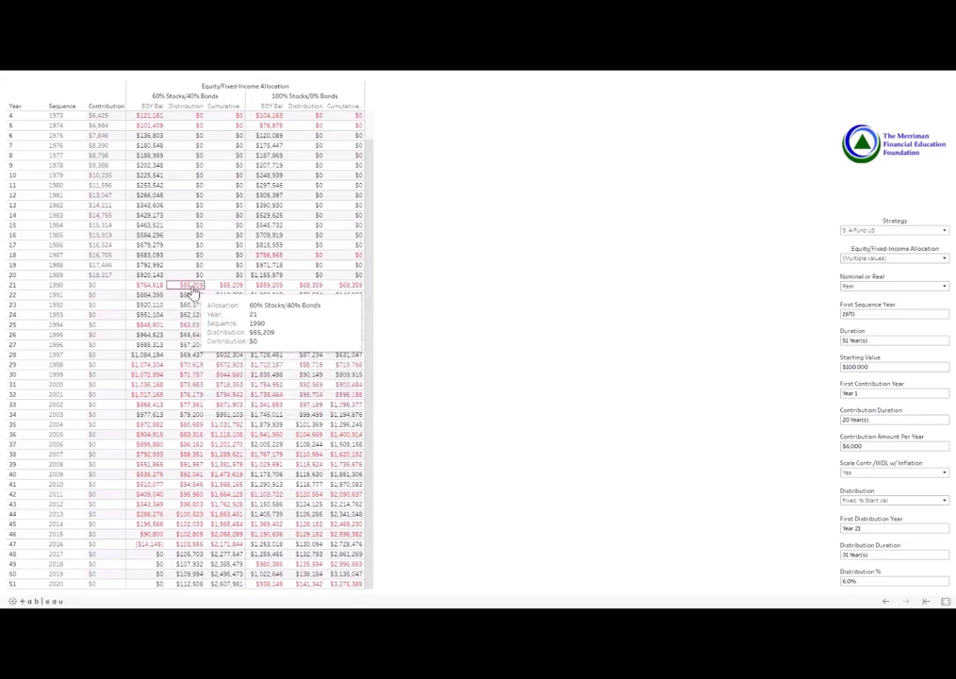
left_click(932, 287)
left_click(923, 293)
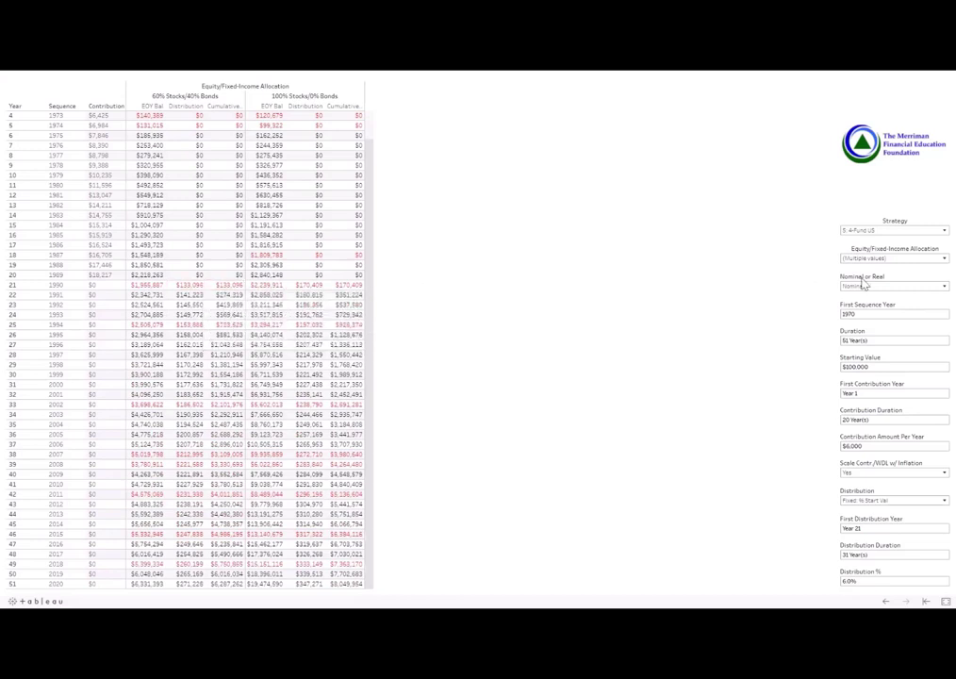
left_click(893, 285)
left_click(888, 305)
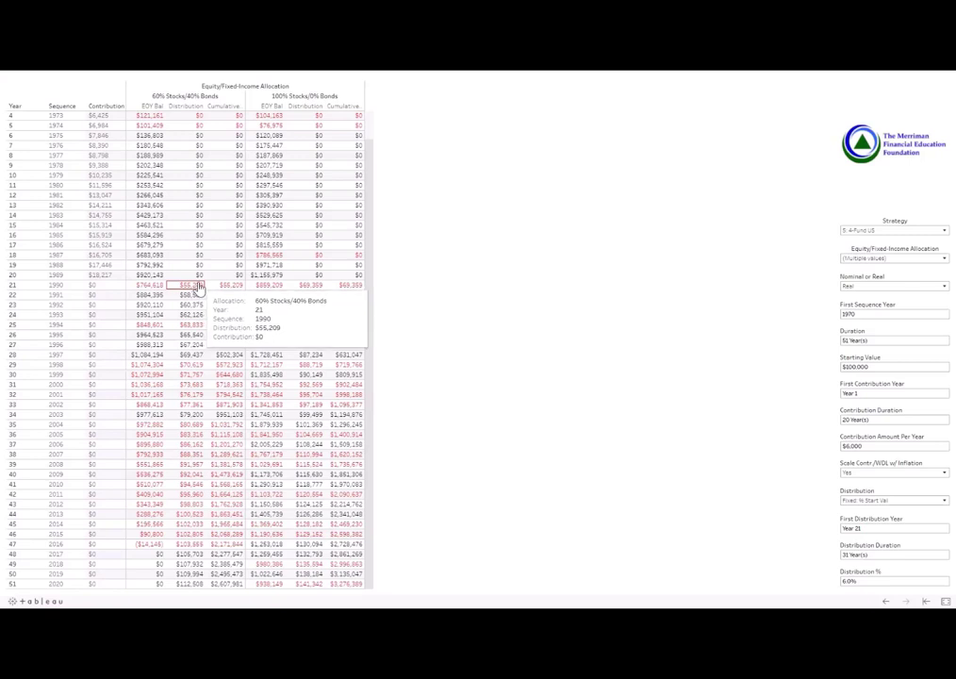
left_click(863, 581)
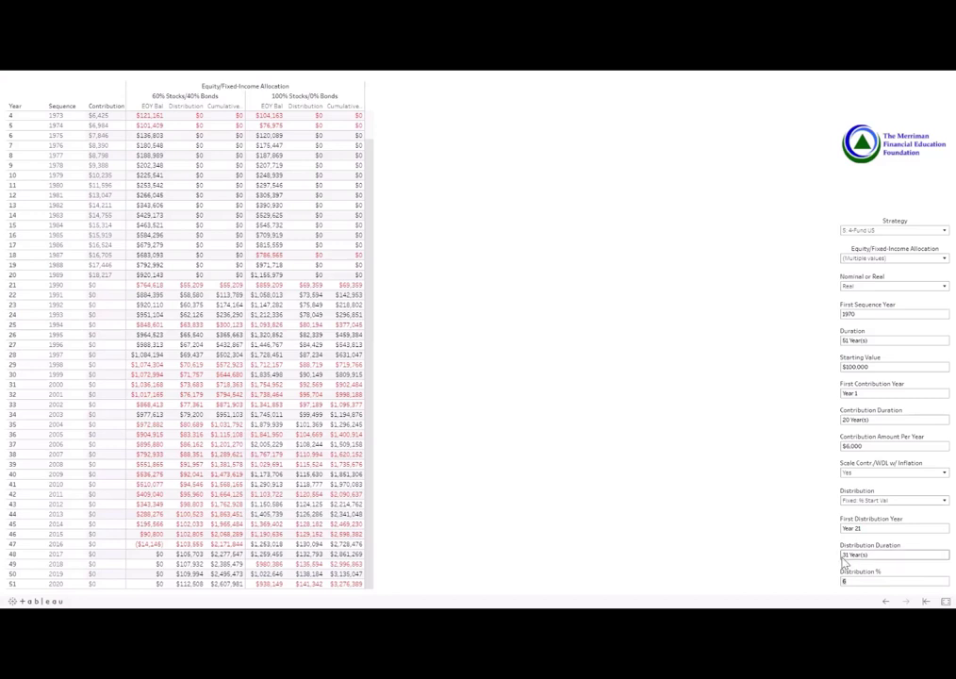
left_click(885, 554)
key("Return")
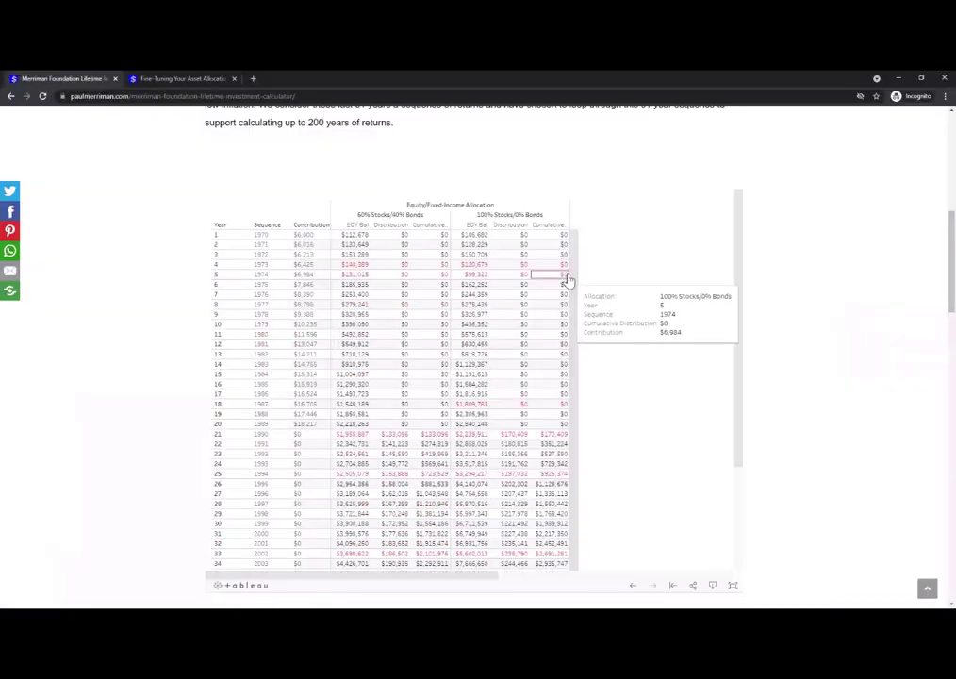
Reload the calculator page to reset its settings and show the calculator in full screen.
left_click(42, 96)
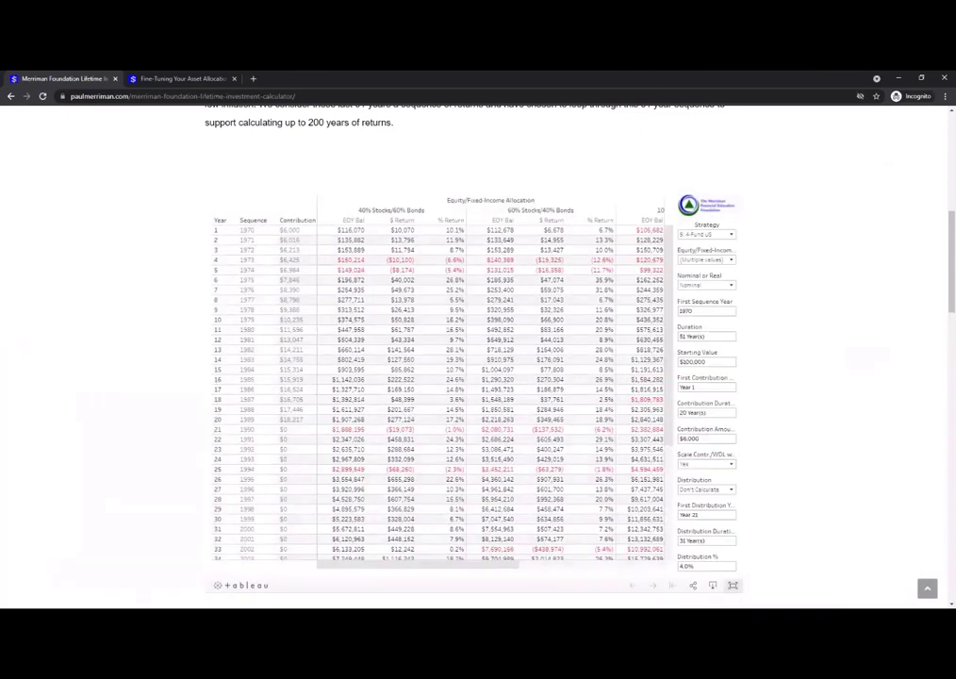
left_click(732, 584)
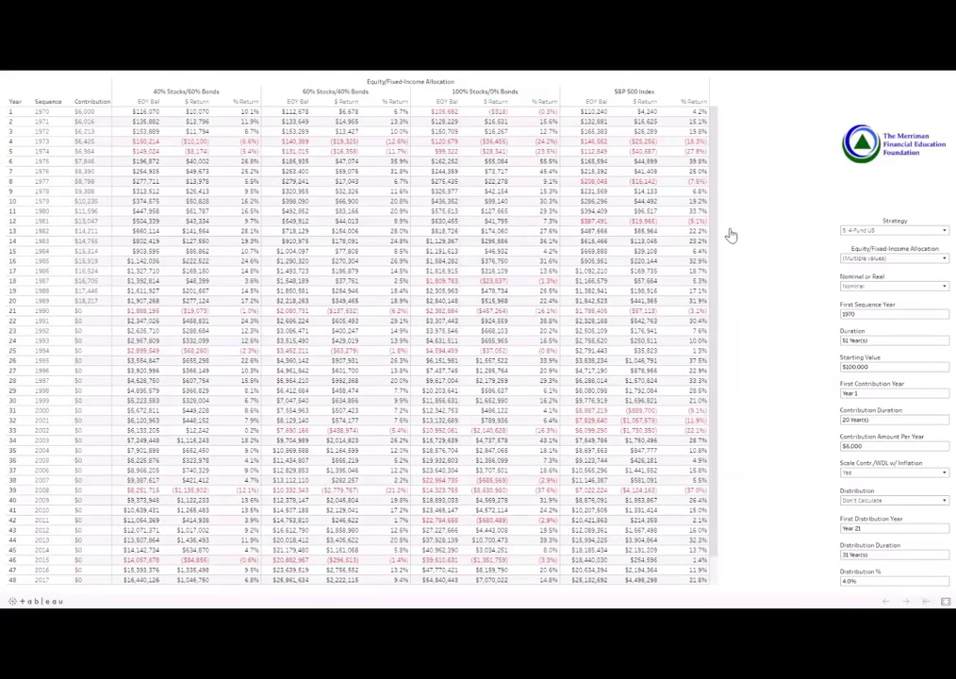
Limit the equity/fixed-income allocations to 100% Stocks/0% Bonds only.
left_click(867, 261)
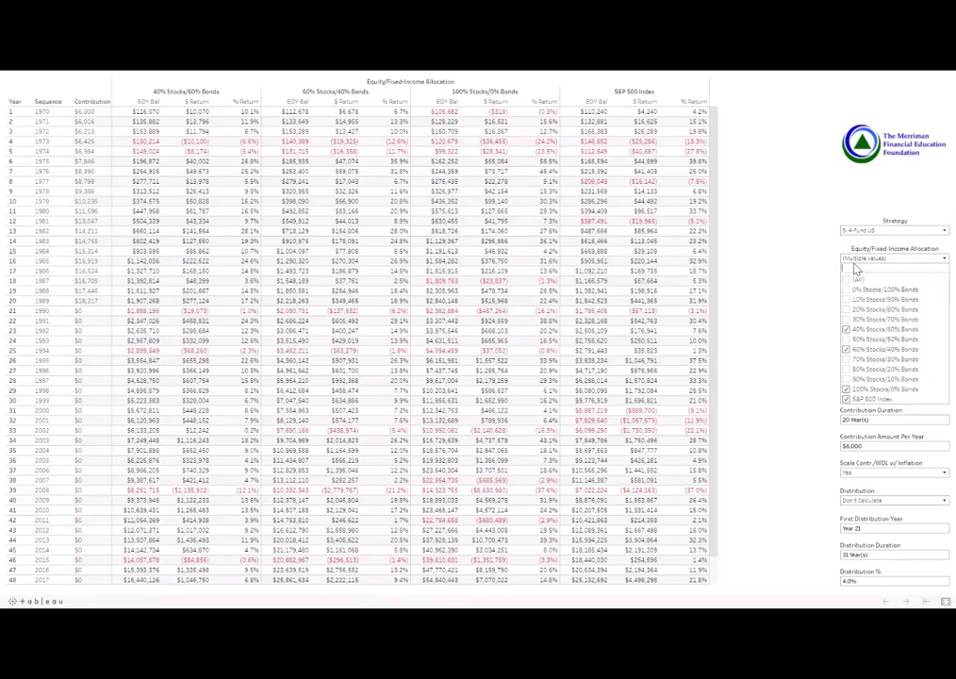
left_click(848, 350)
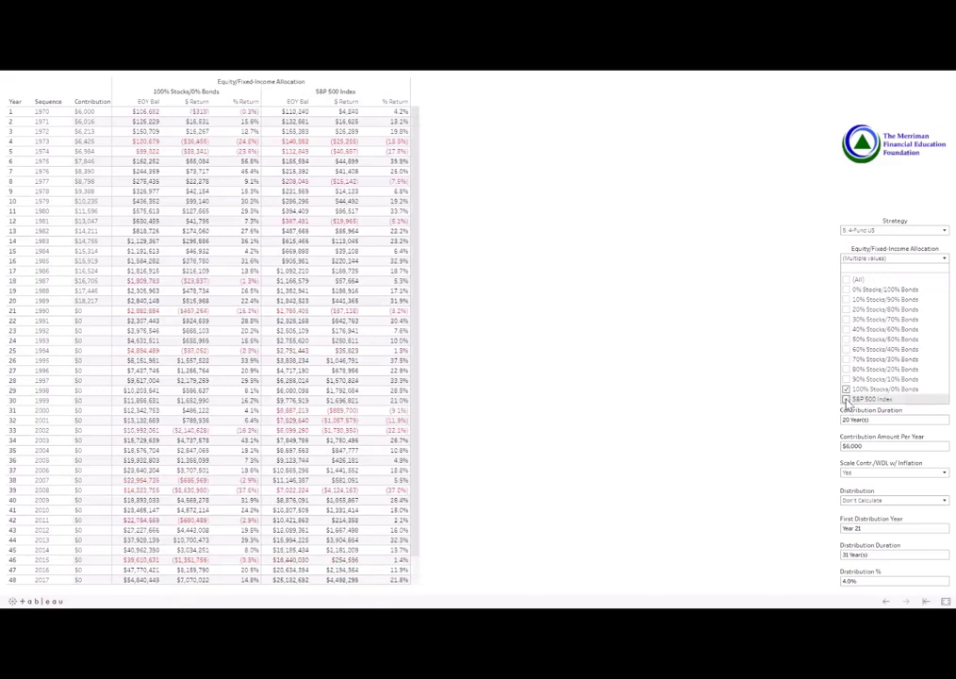
left_click(920, 409)
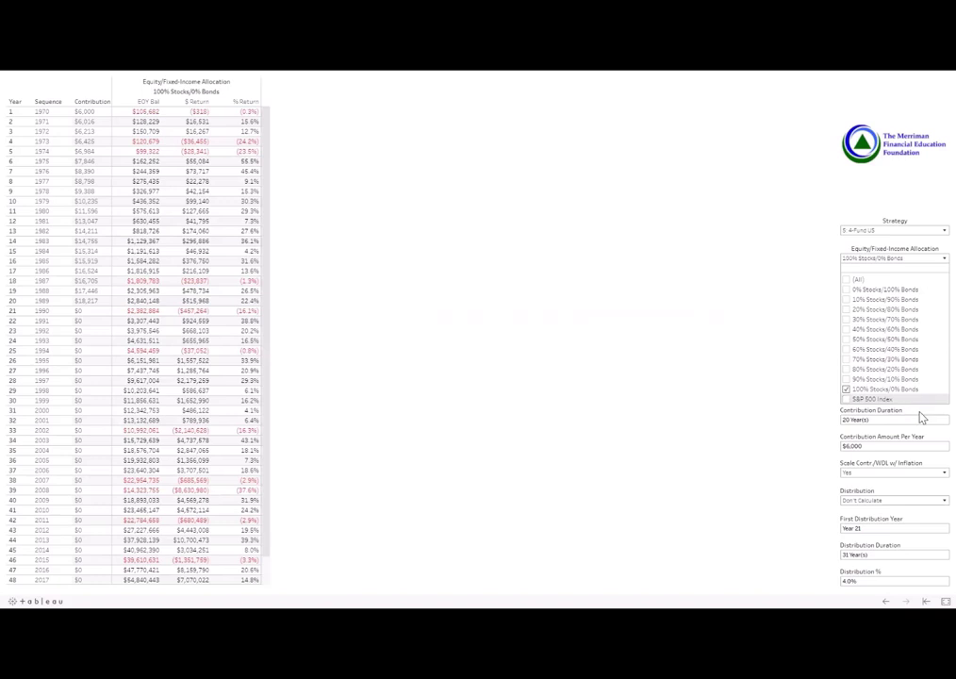
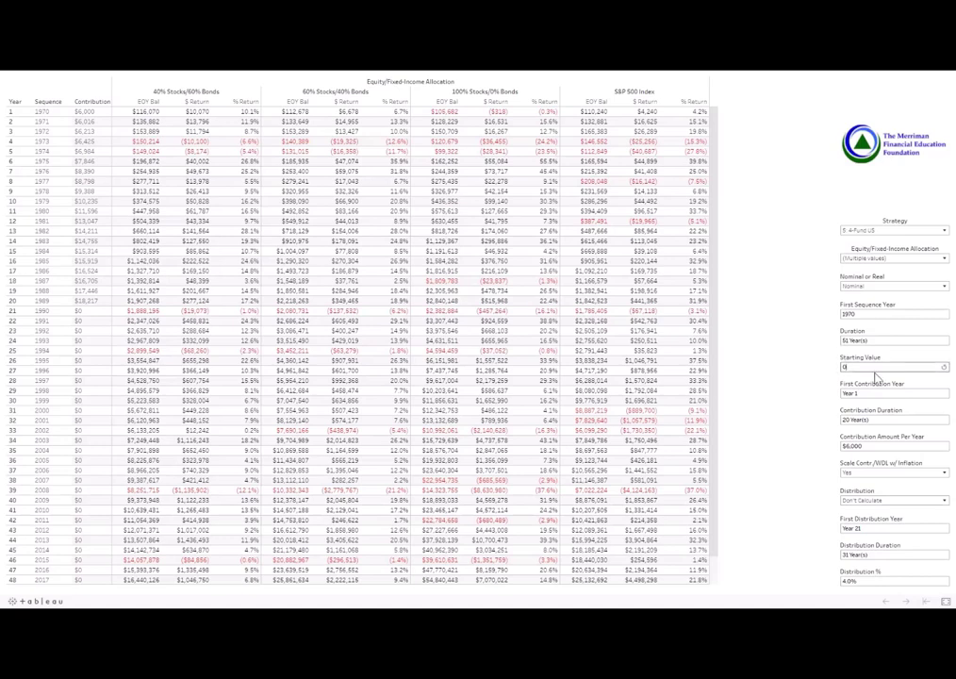
Set the duration and the contribution duration to 70 years each, with the sequence starting in 1970 and contributions in year 1.
left_click(872, 339)
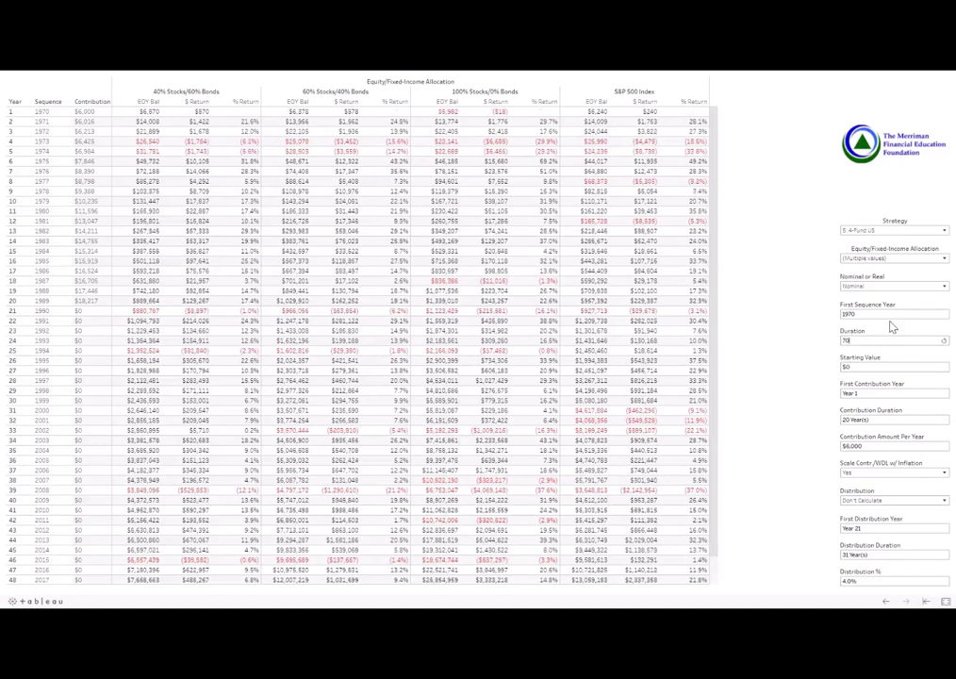
left_click(875, 313)
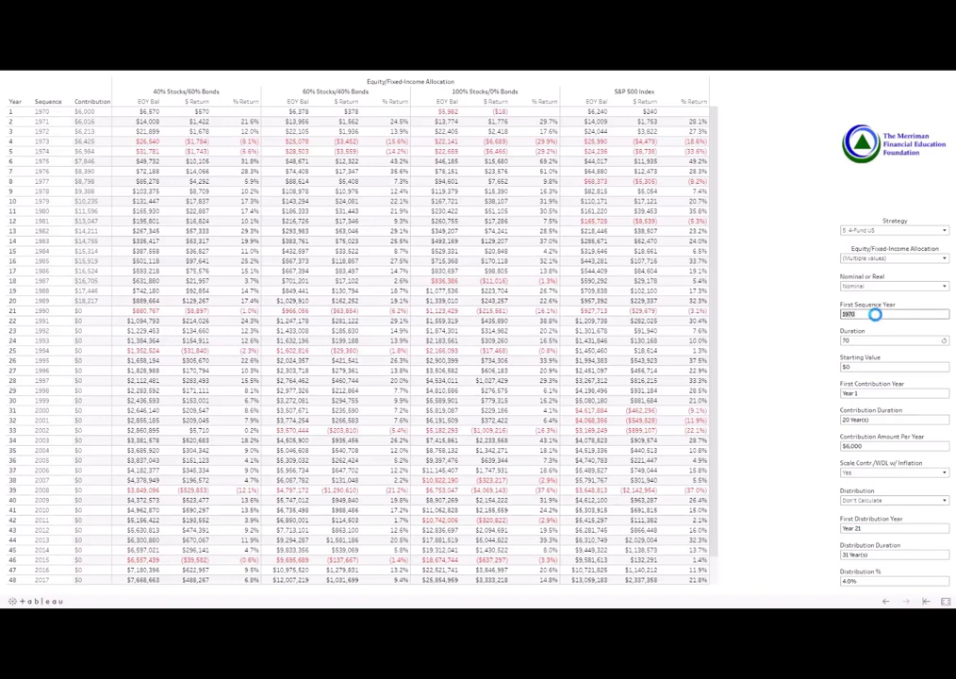
left_click(875, 395)
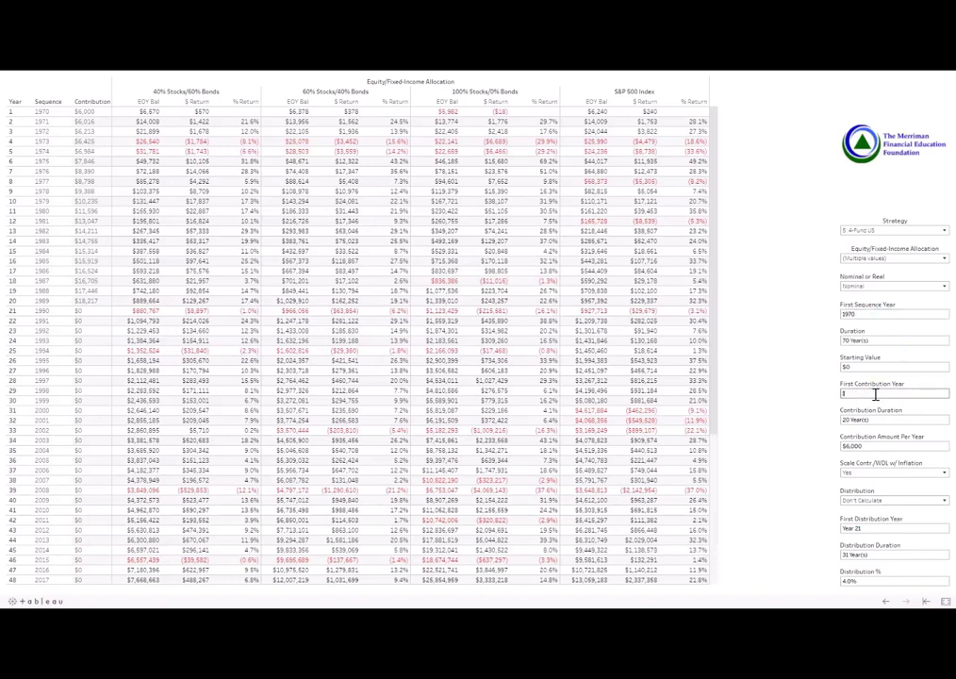
left_click(882, 420)
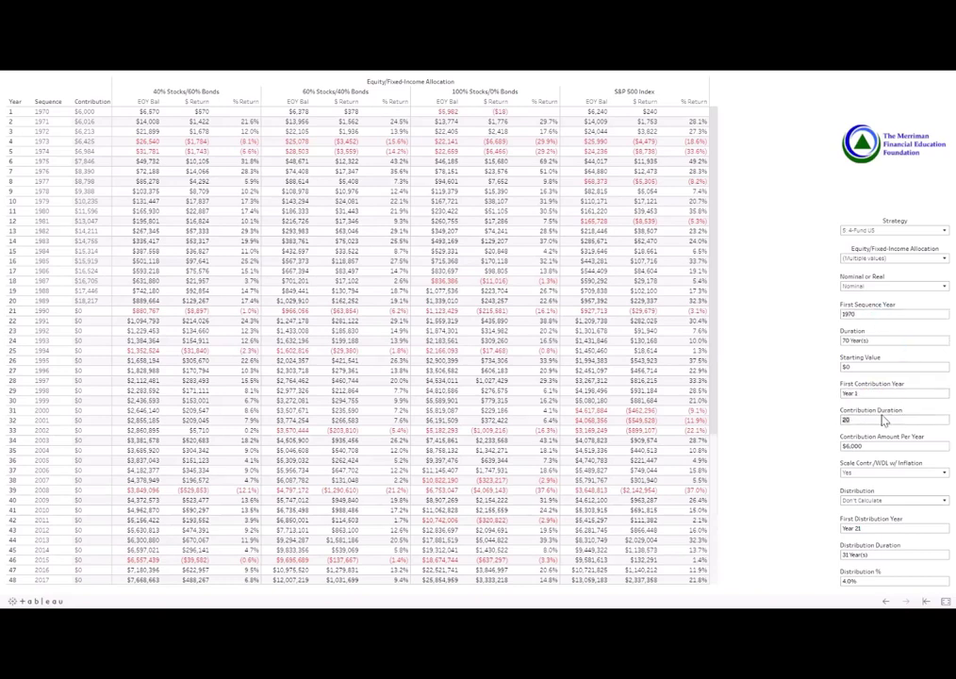
type("70")
Set the contribution amount per year to $365 and turn off inflation scaling of contributions and withdrawals.
left_click(877, 445)
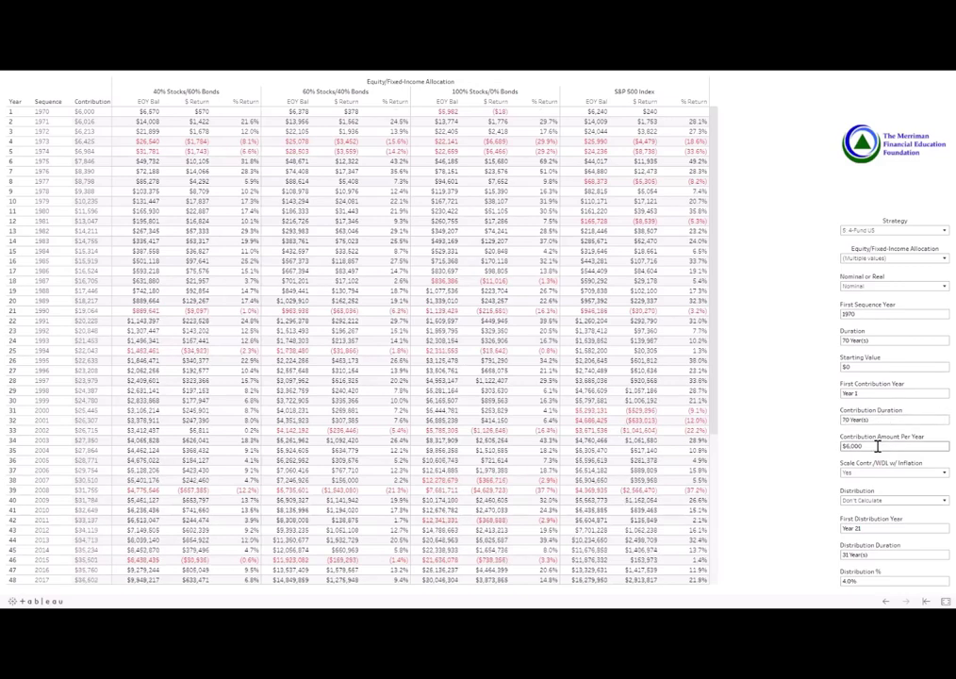
type("868")
key("Return")
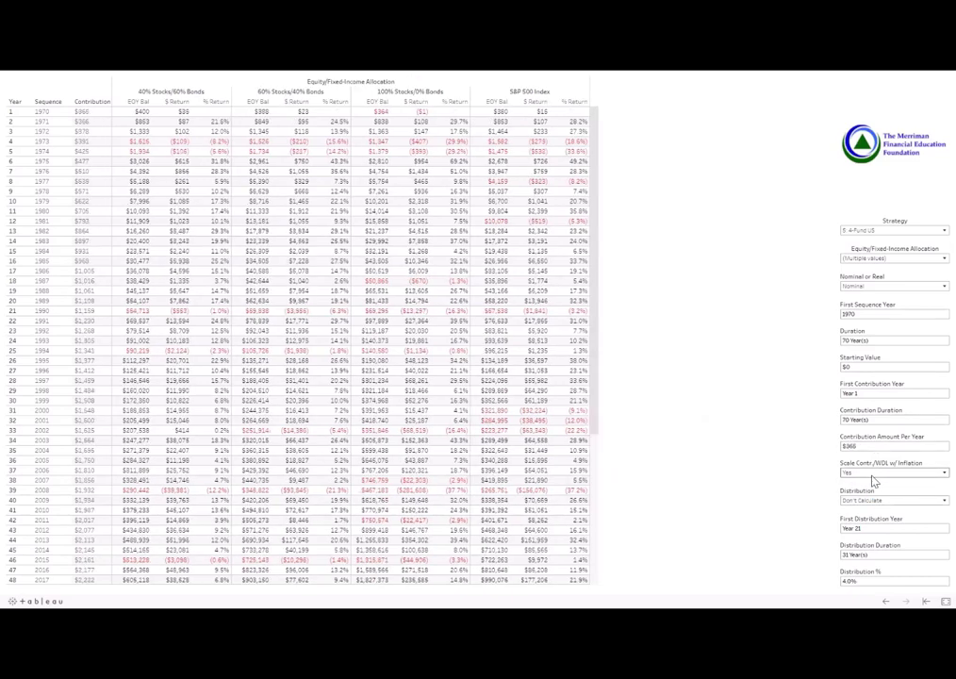
left_click(873, 480)
left_click(875, 491)
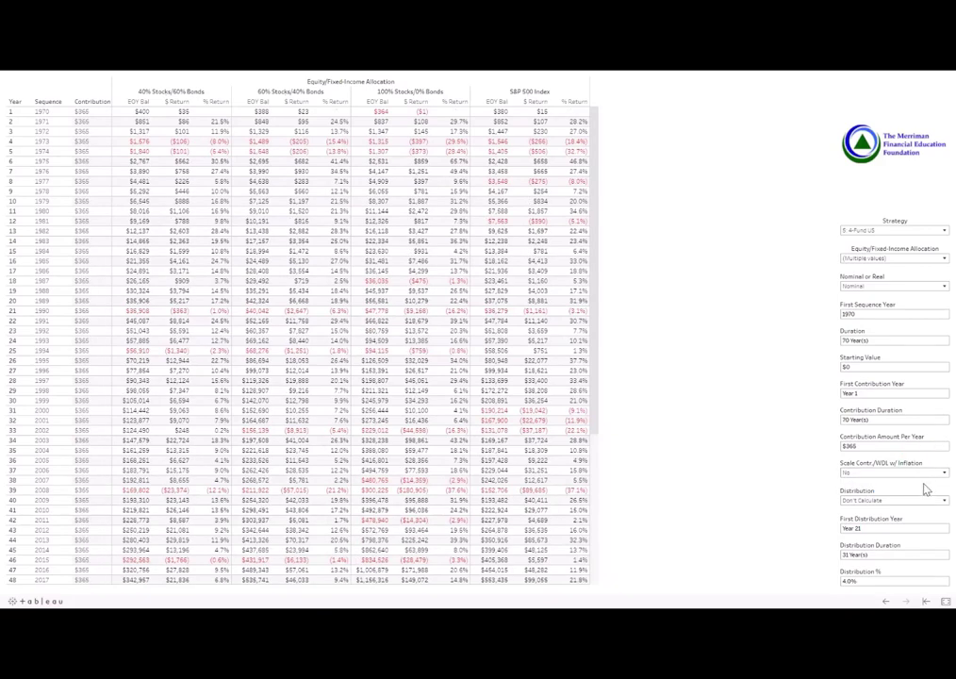
Remove the 40% Stocks/60% Bonds, 60% Stocks/40% Bonds and S&P 500 Index allocations, leaving only 100% Stocks/0% Bonds.
left_click(921, 260)
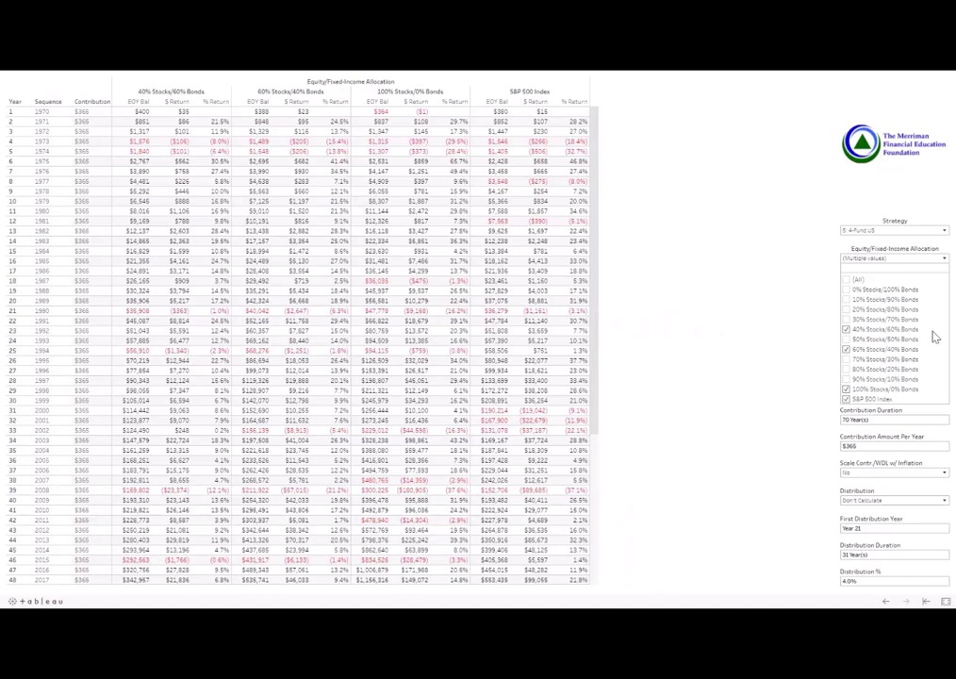
left_click(847, 329)
left_click(846, 348)
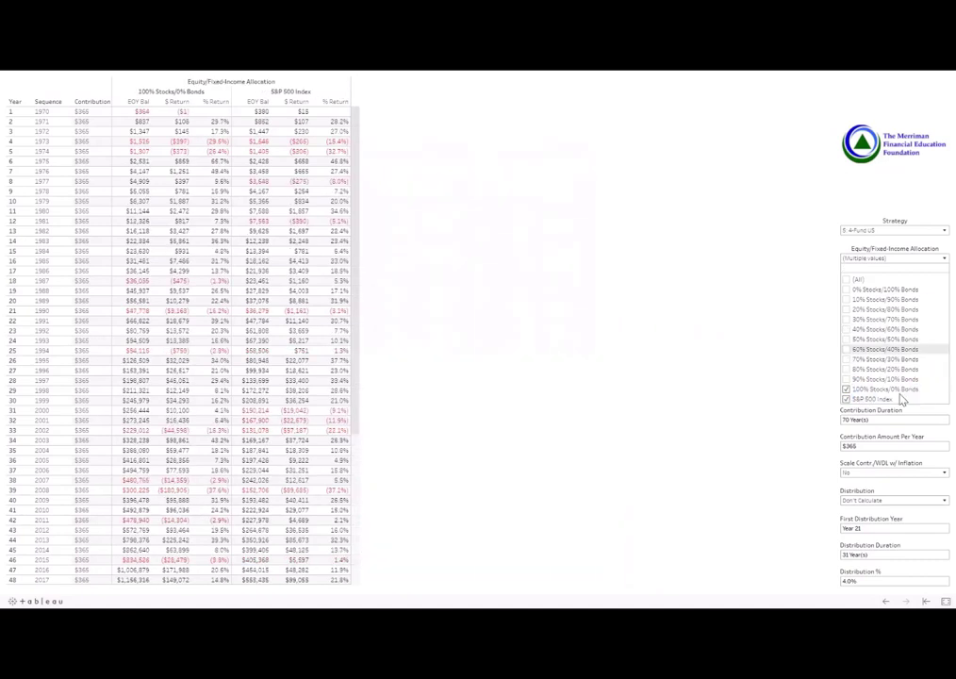
left_click(847, 399)
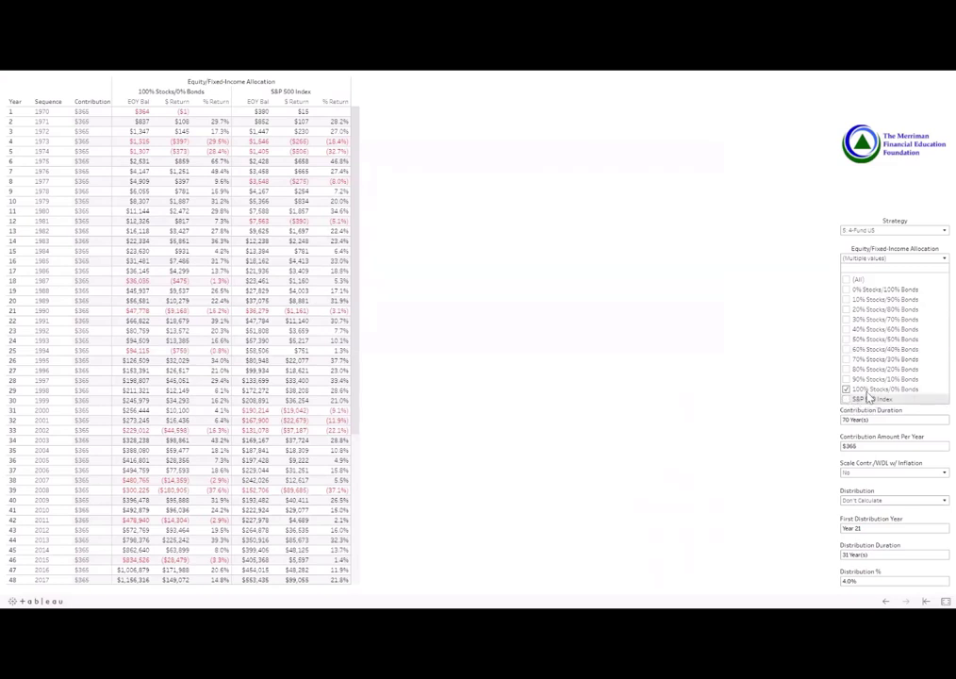
left_click(933, 415)
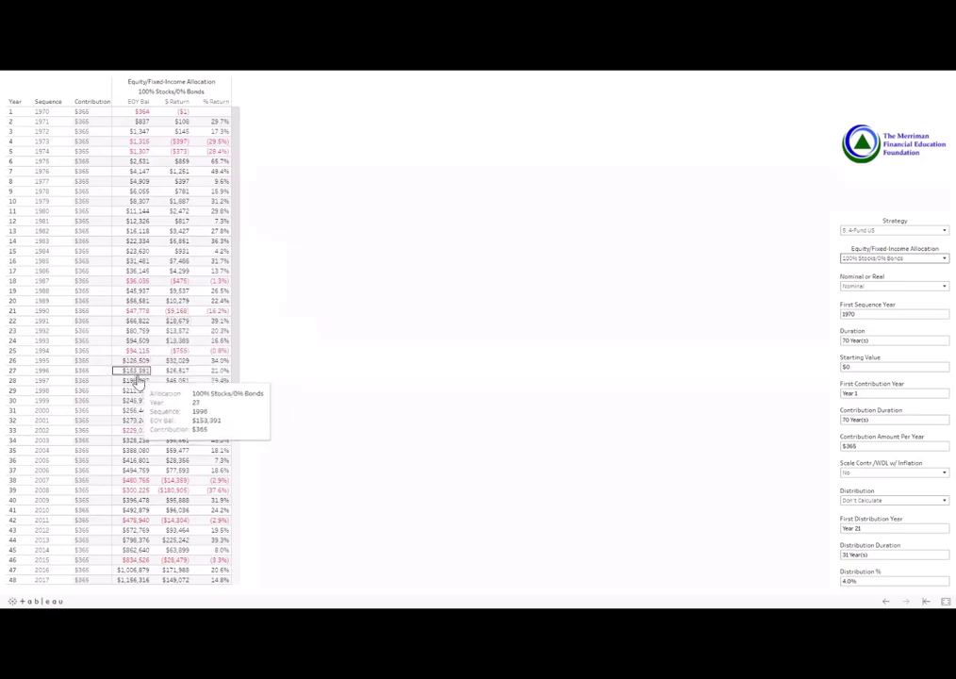
Review the 4-Fund US balances through year 70 and change the strategy to 9: All SCV US.
scroll(139, 377, "down", 5)
scroll(139, 385, "down", 2)
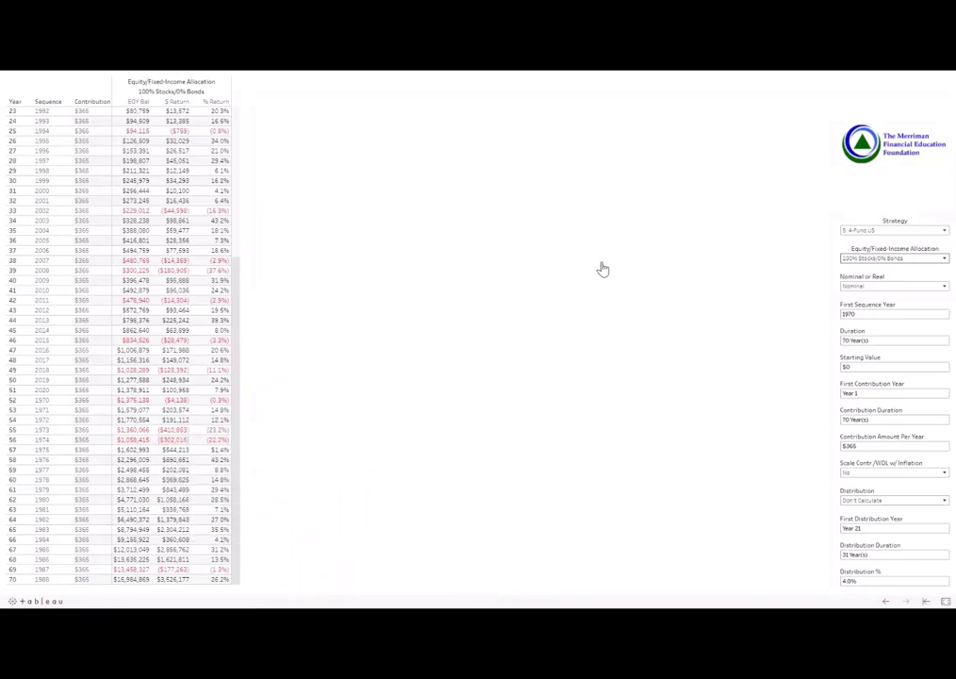
left_click(860, 233)
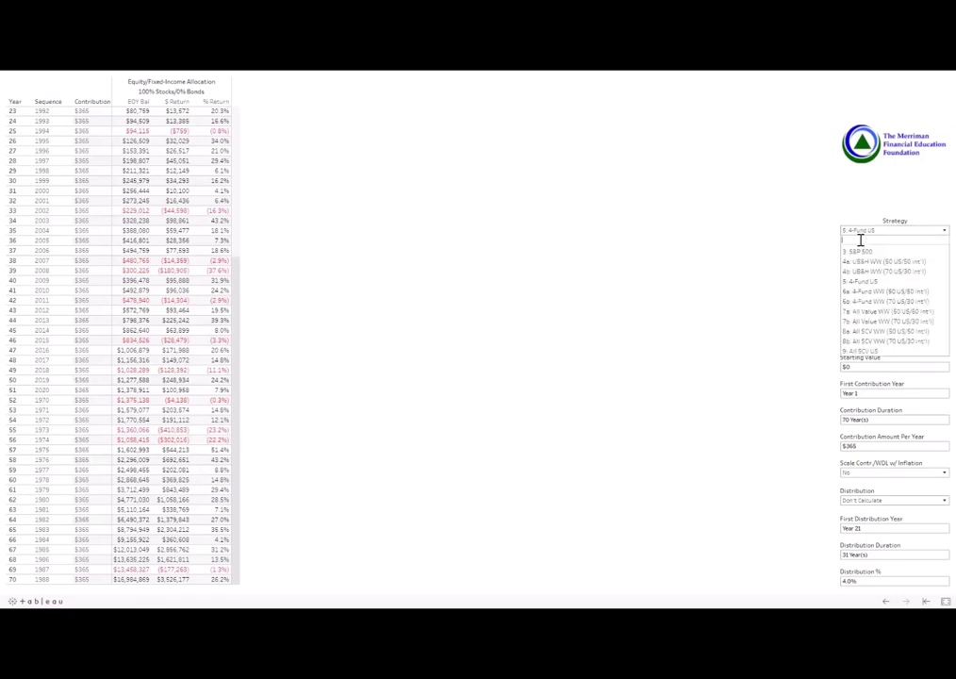
left_click(865, 352)
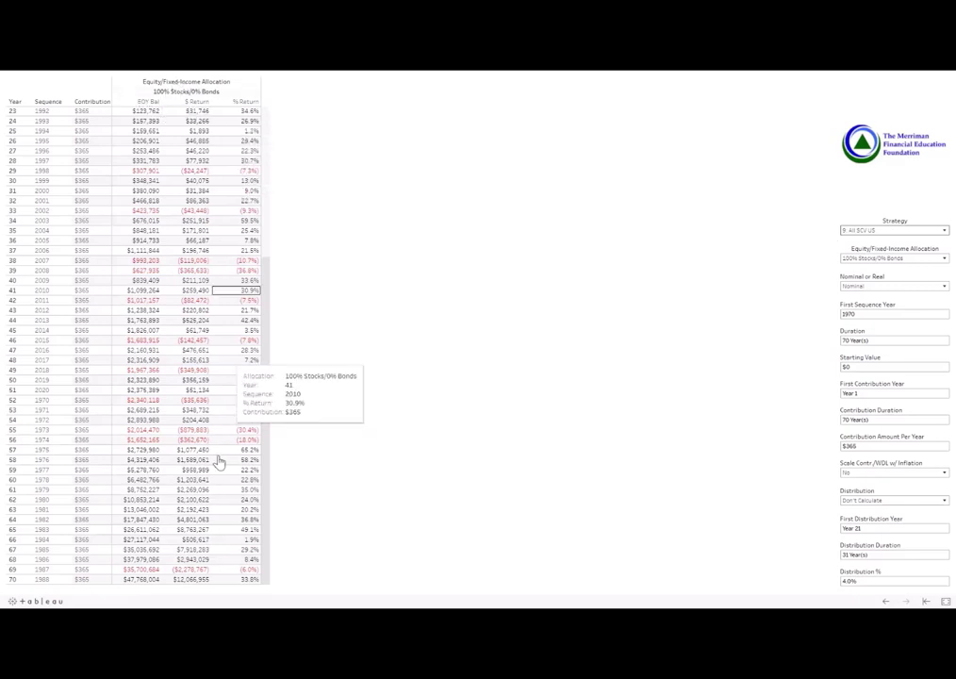
Switch the strategy to 5: 4-Fund US and back to 9: All SCV US to compare their year 70 balances.
left_click(865, 260)
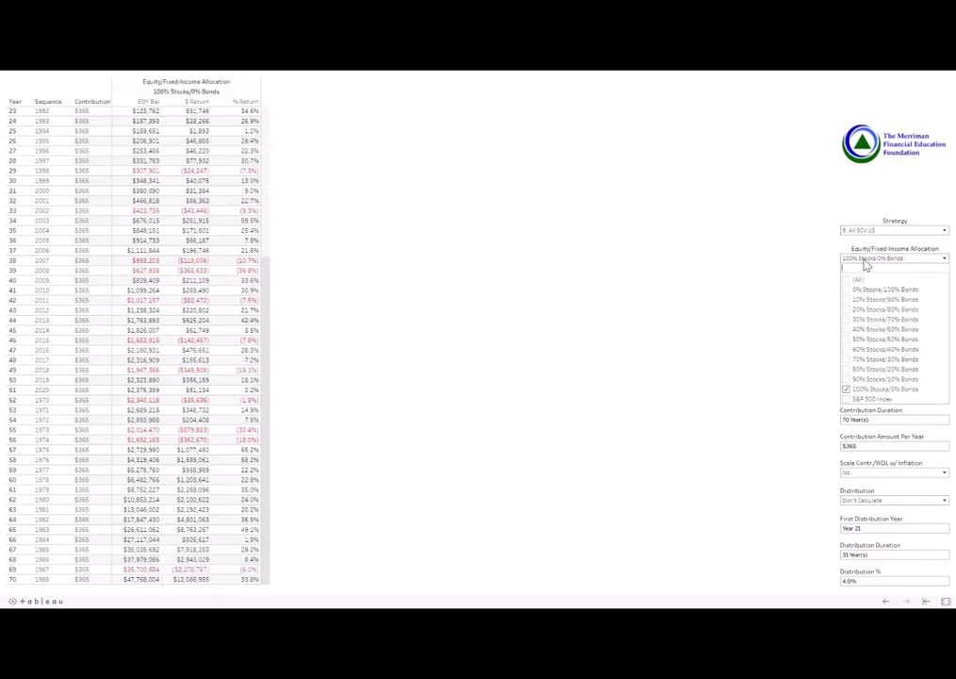
left_click(864, 260)
left_click(865, 230)
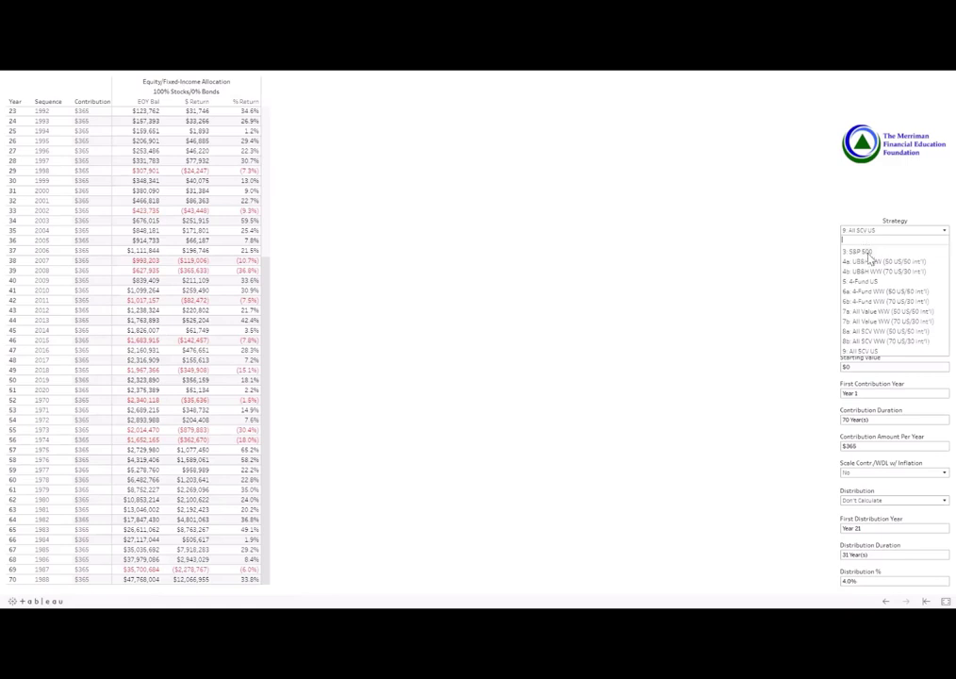
left_click(865, 282)
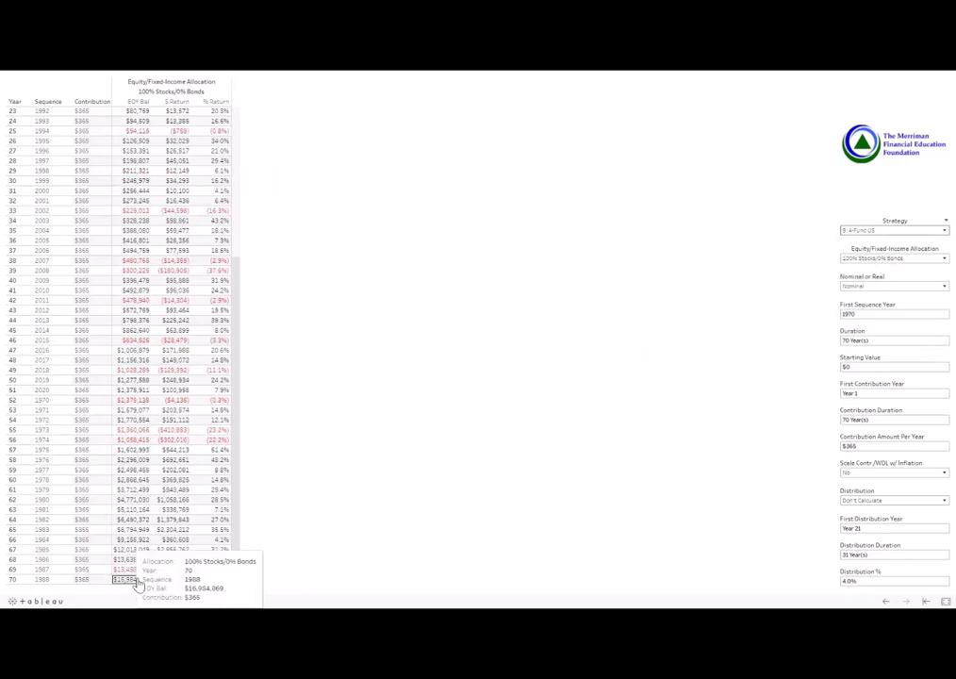
mouse_move(173, 569)
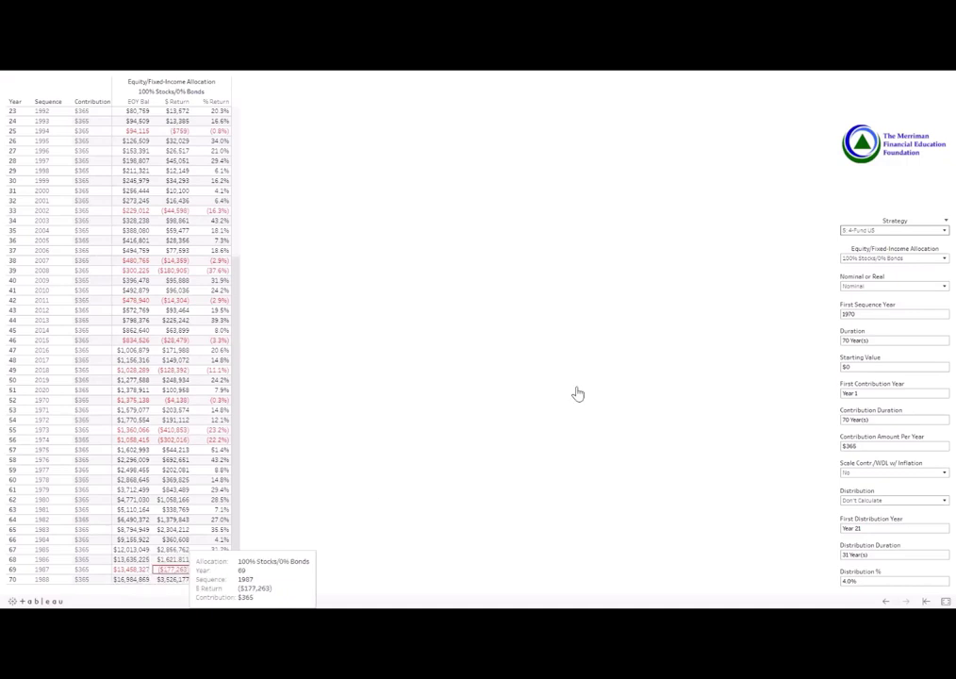
left_click(880, 230)
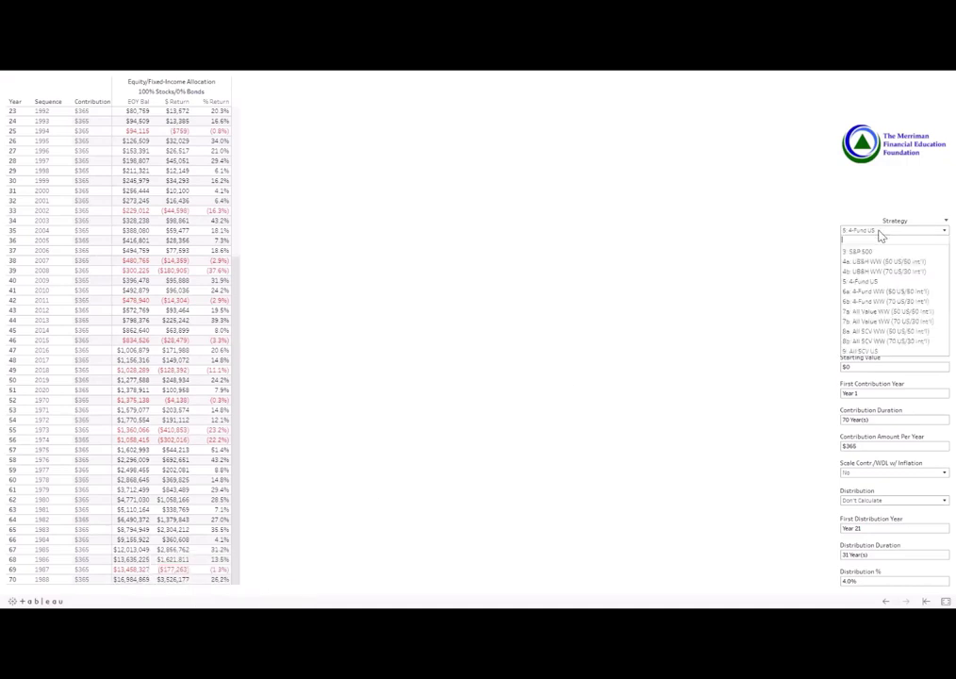
left_click(889, 351)
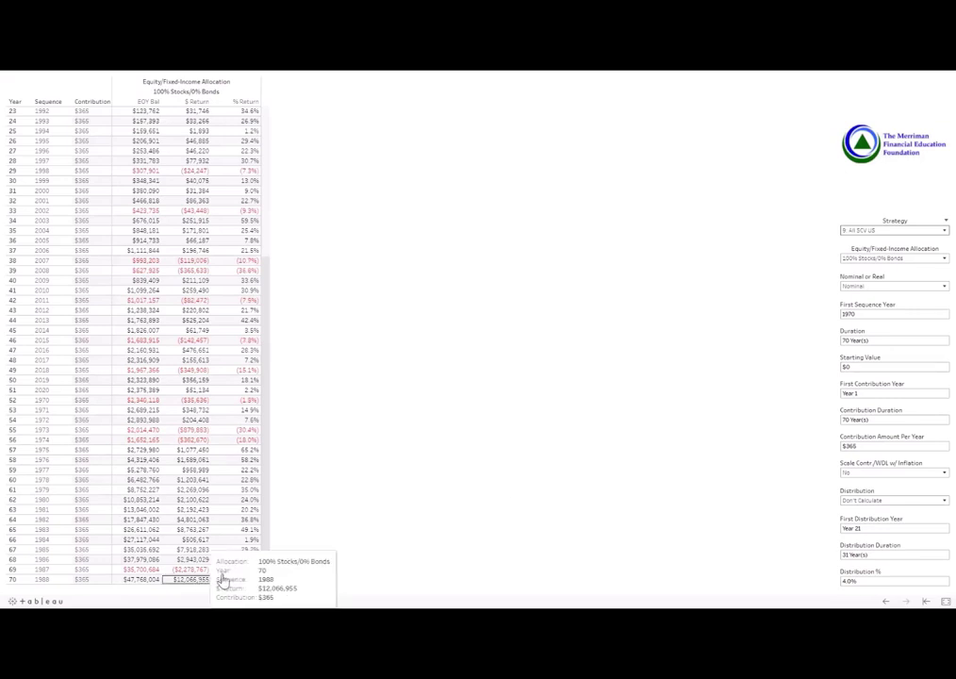
mouse_move(148, 584)
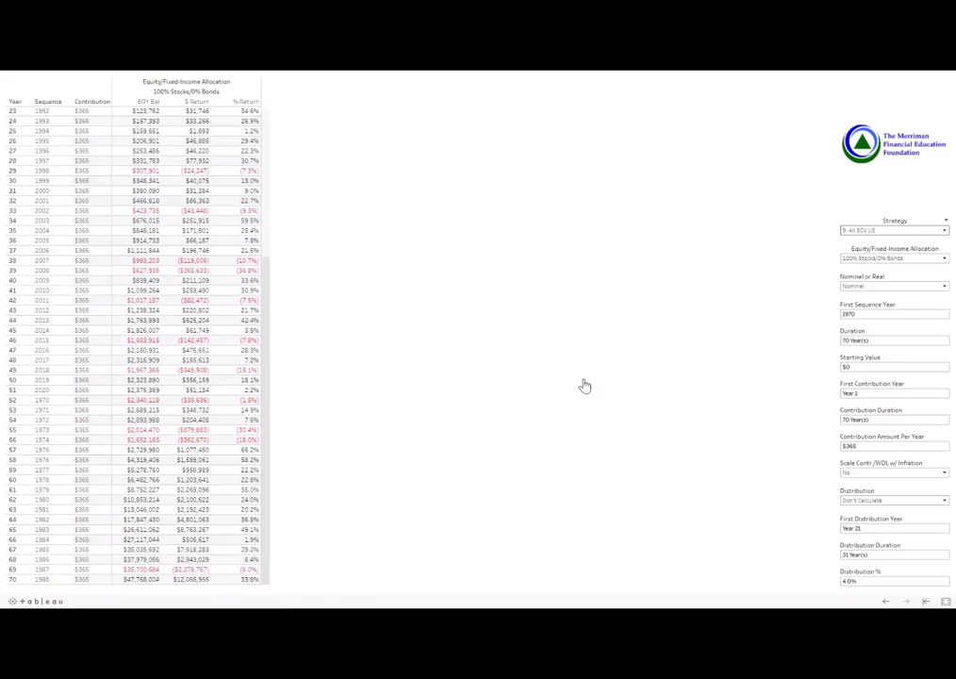
Exit full screen and download the calculator's Growth sheet as a crosstab in Excel format.
key("Escape")
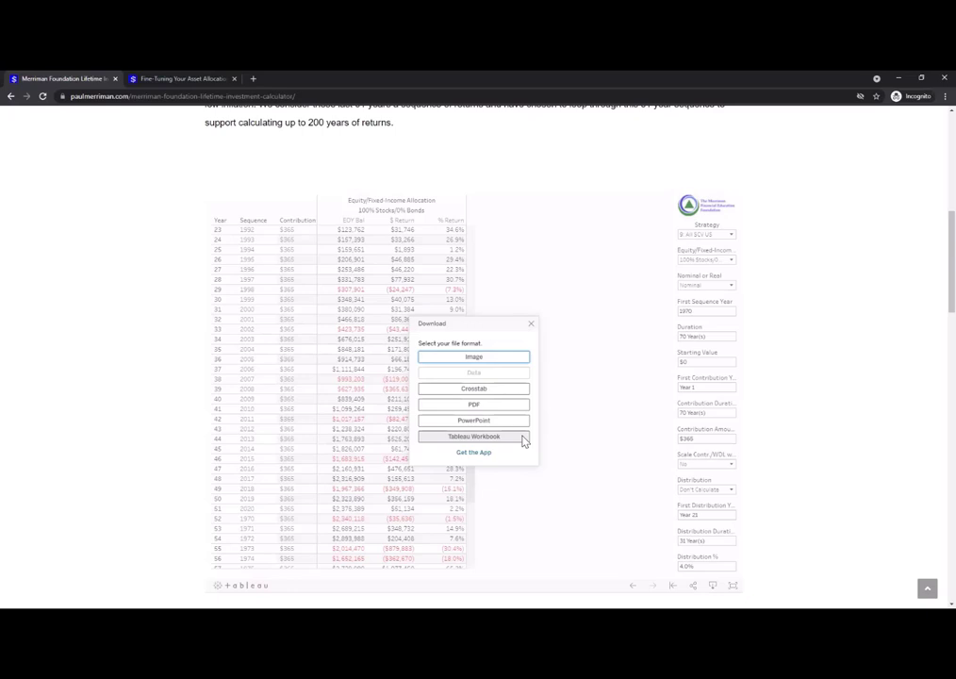
left_click(491, 395)
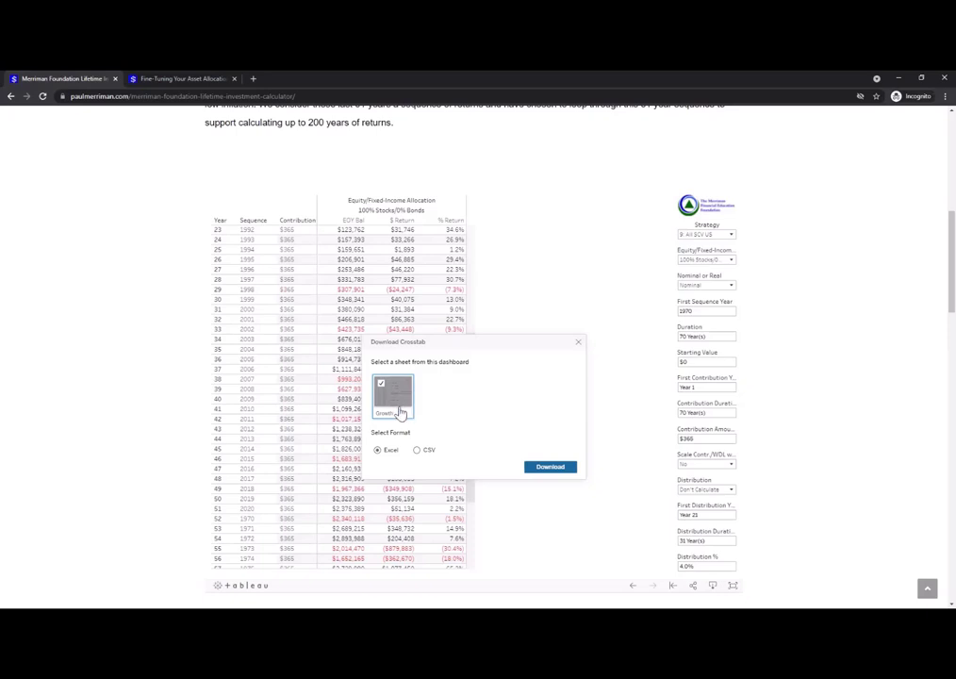
left_click(553, 469)
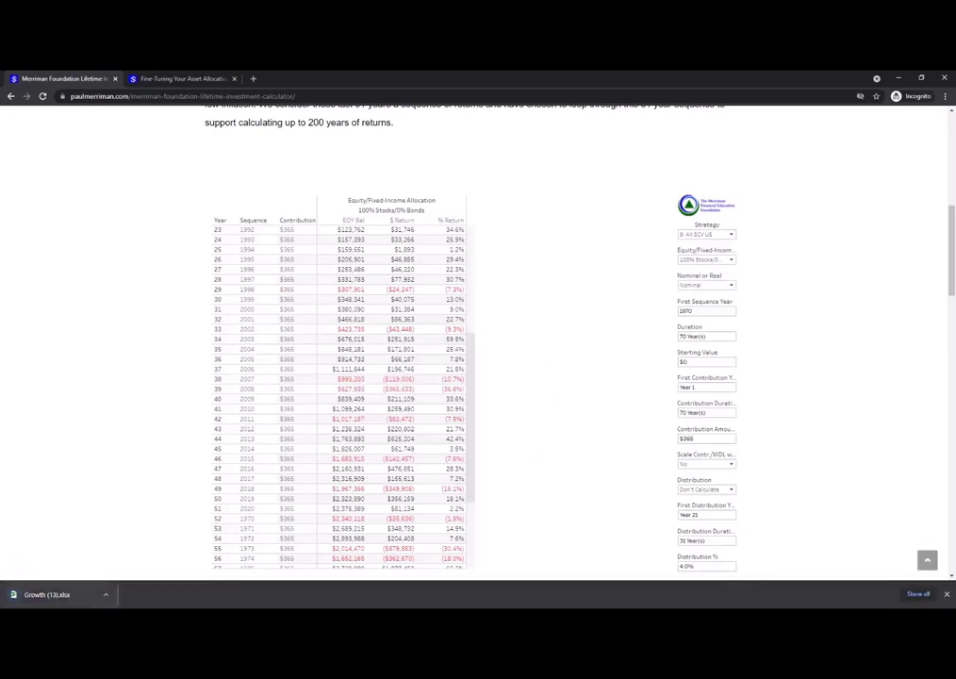
Open the downloaded Growth (13).xlsx in Excel, maximize its window and enable editing.
left_click(56, 594)
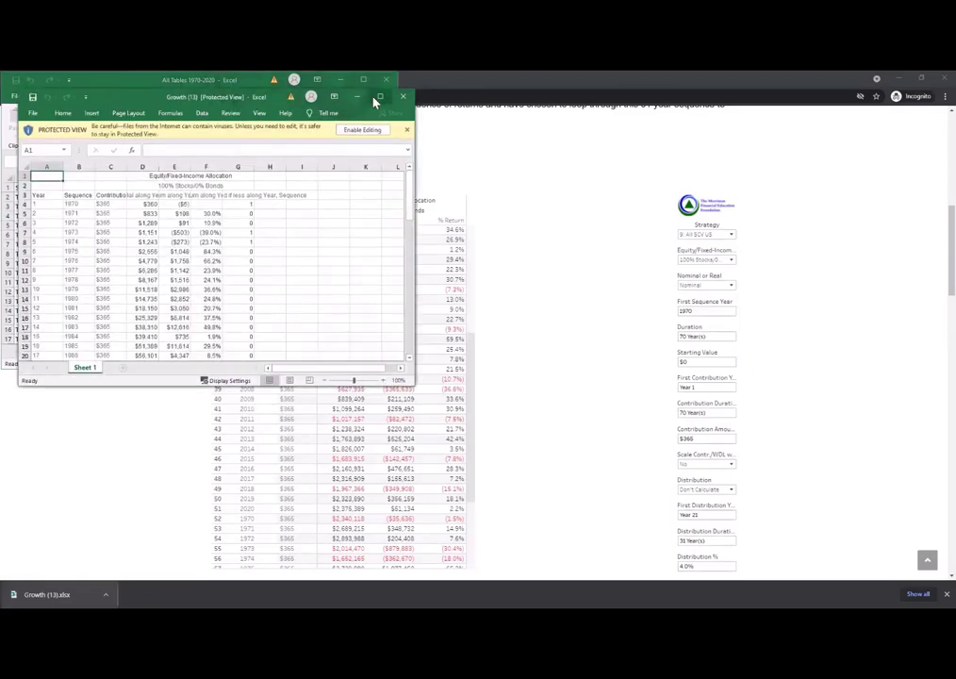
left_click(381, 98)
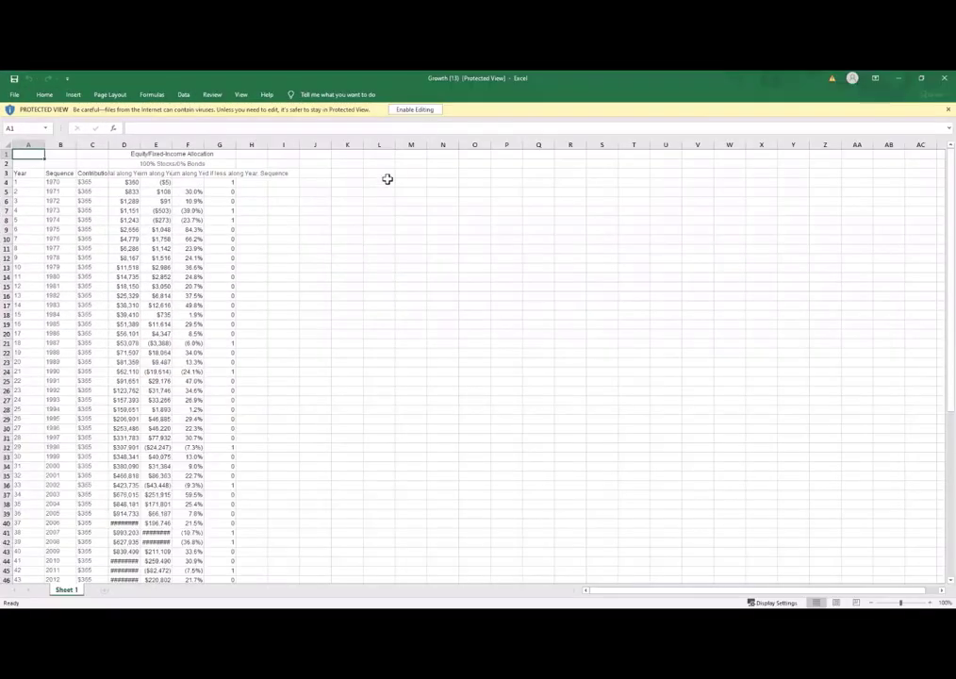
left_click(423, 110)
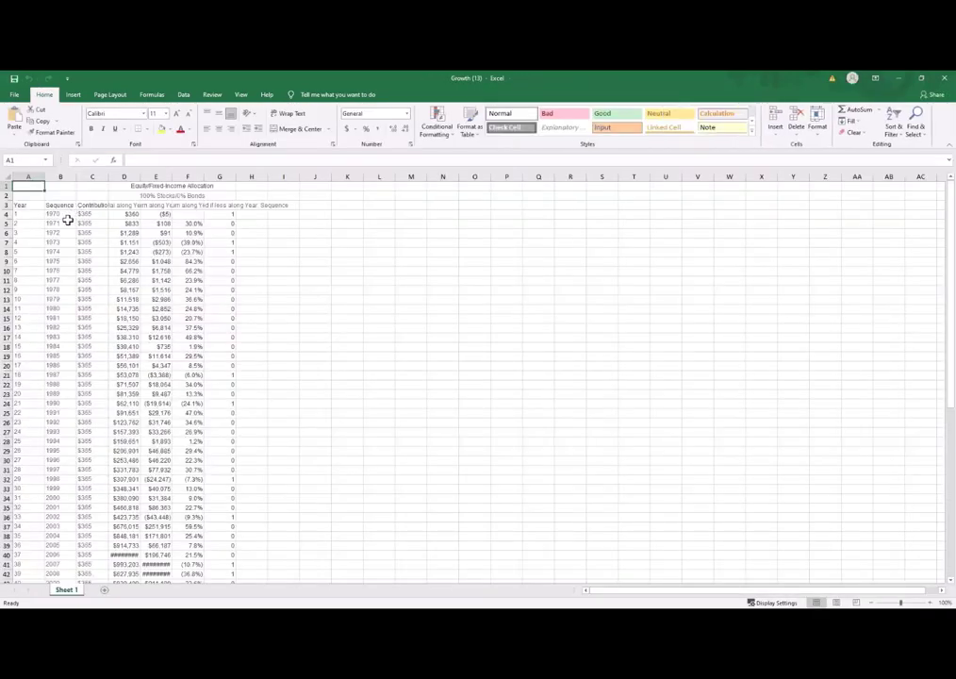
Compare the column and allocation headers in the Growth (13) workbook with the calculator's table in the browser.
left_click(47, 206)
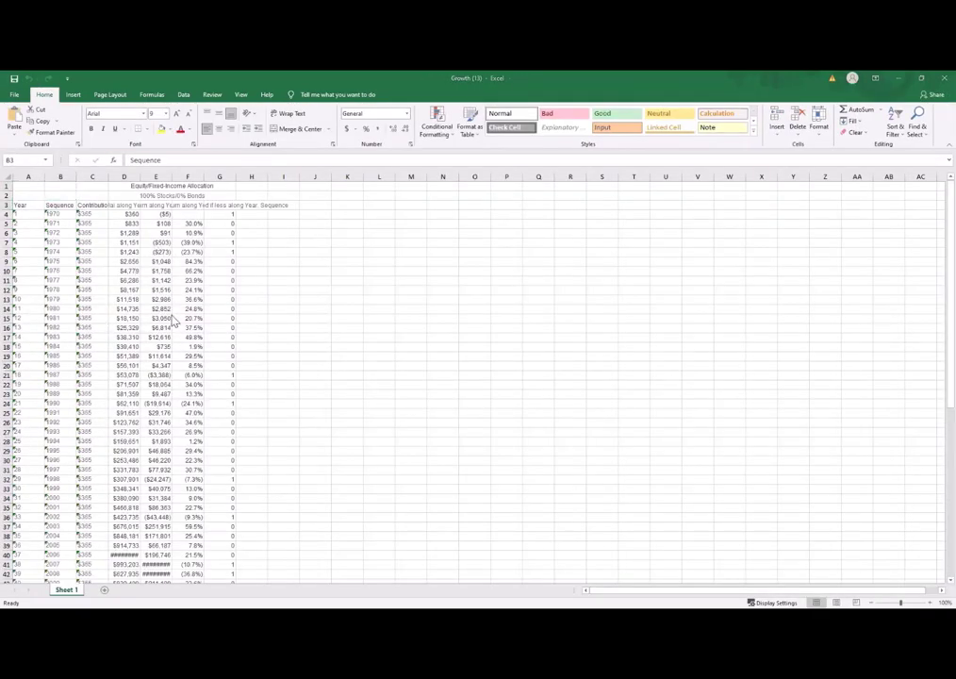
key("alt+Tab")
scroll(353, 278, "up", 5)
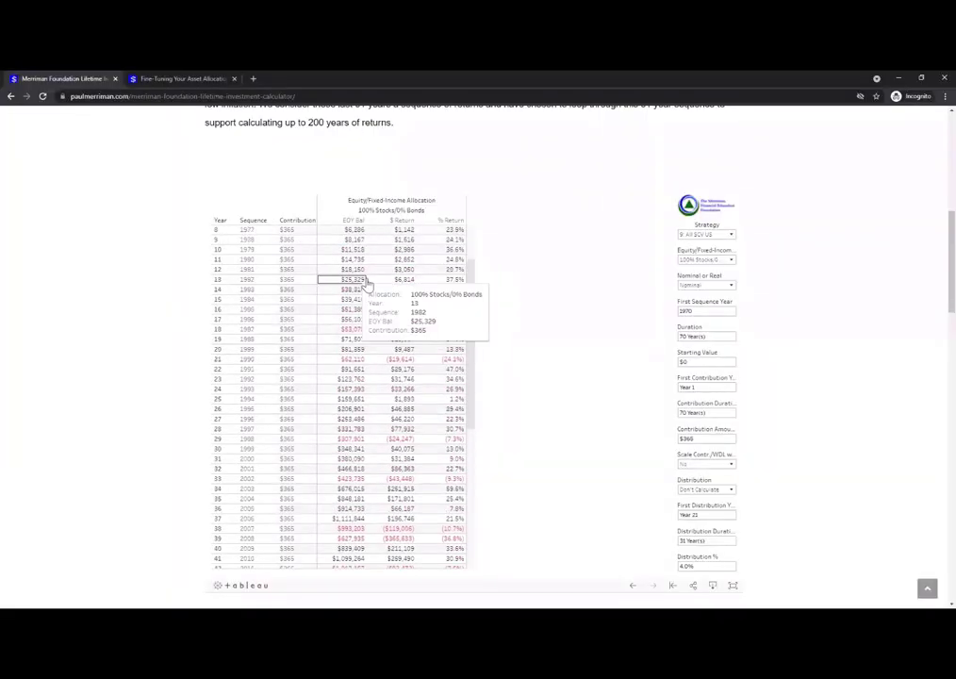
scroll(410, 267, "up", 3)
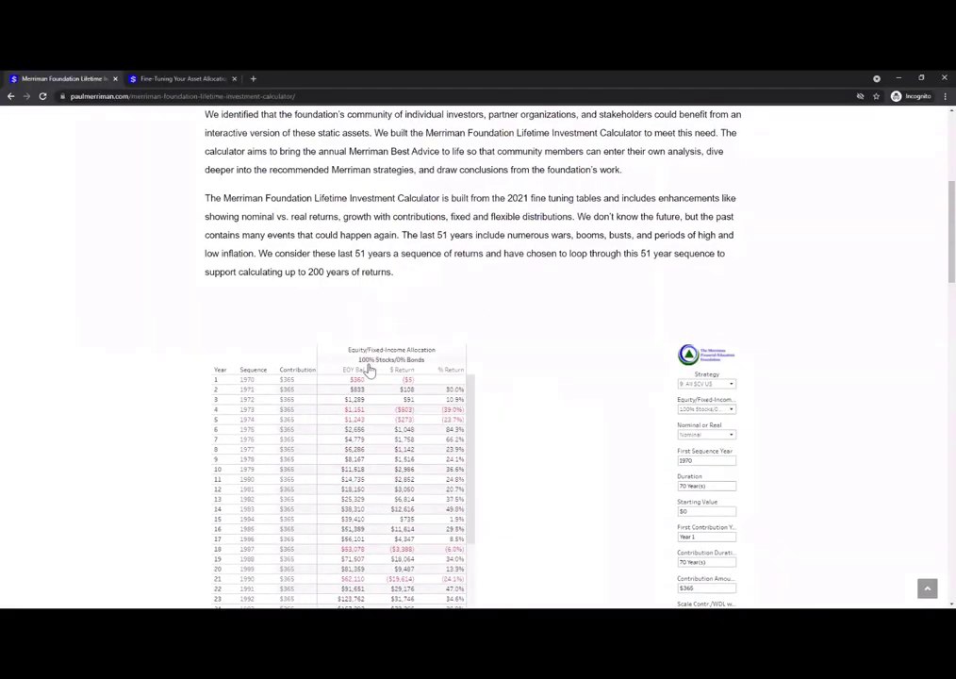
key("alt+Tab")
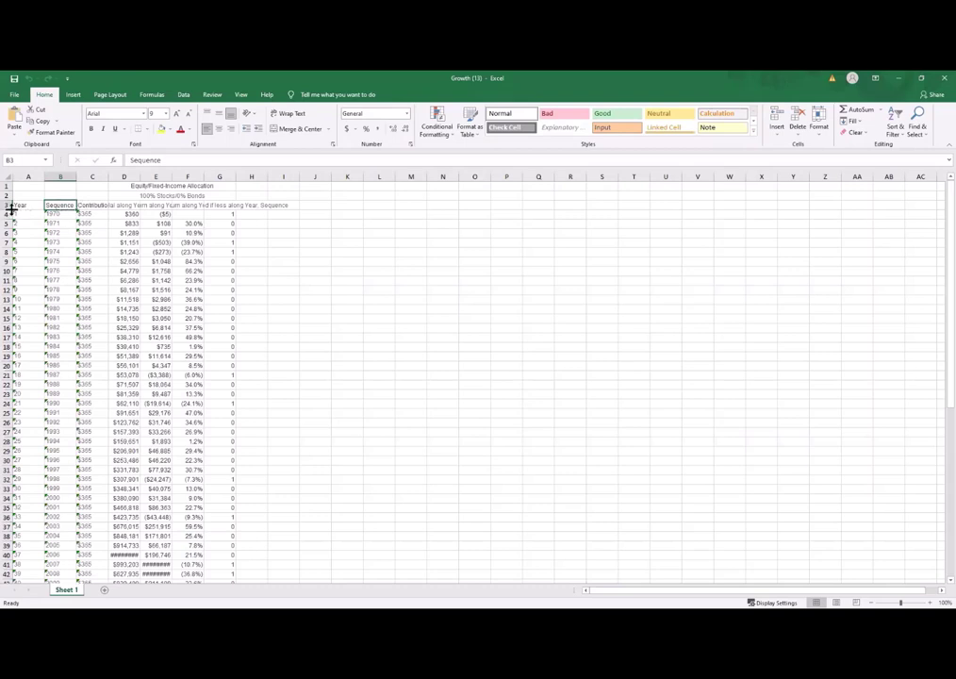
left_click(29, 205)
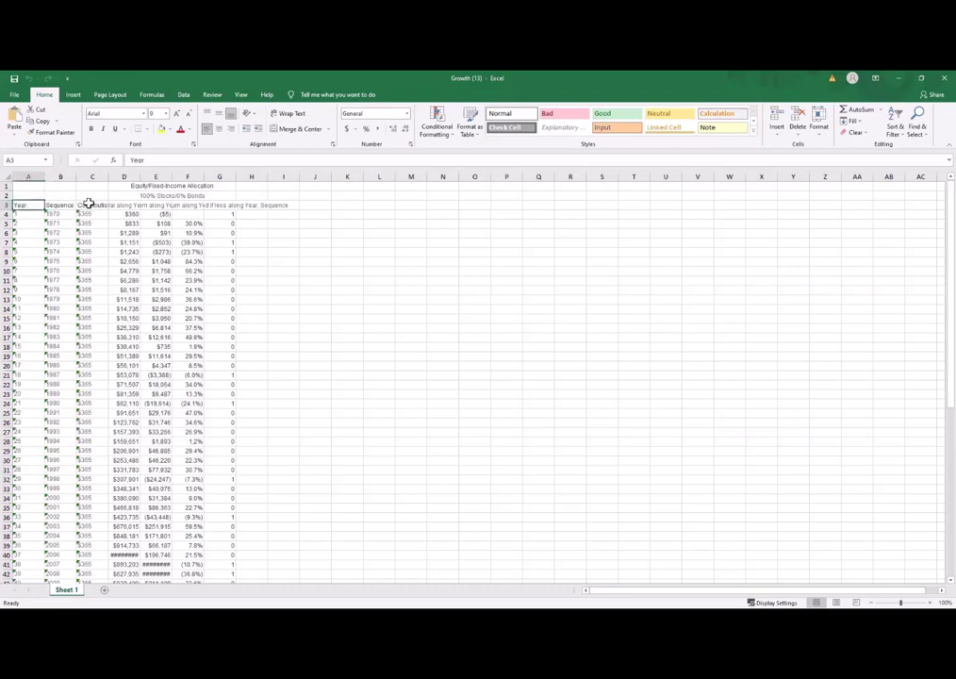
left_click(142, 194)
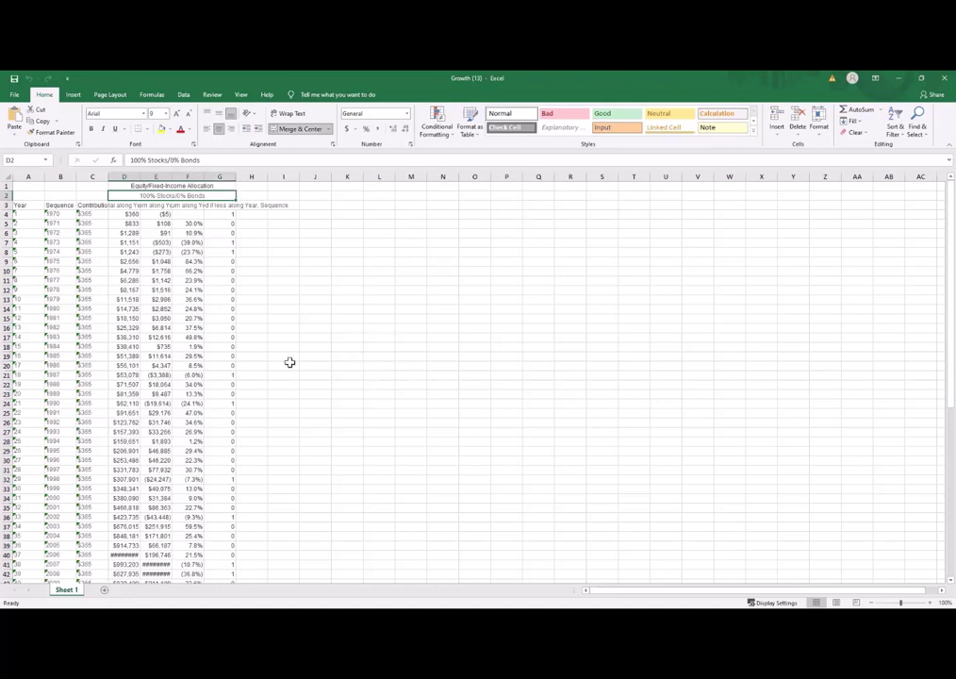
left_click(128, 206)
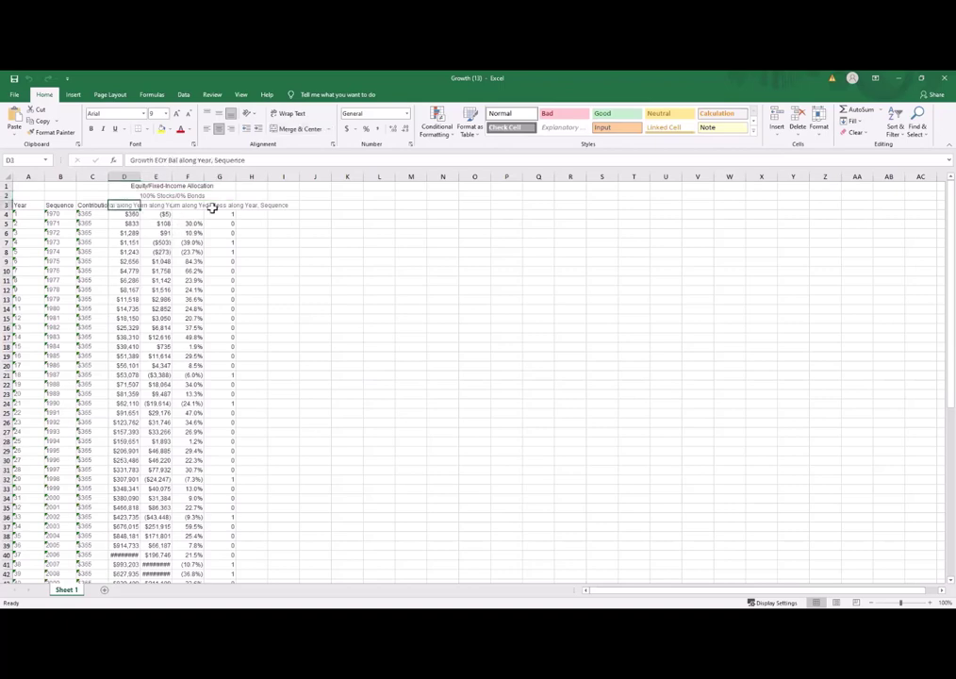
key("alt+Tab")
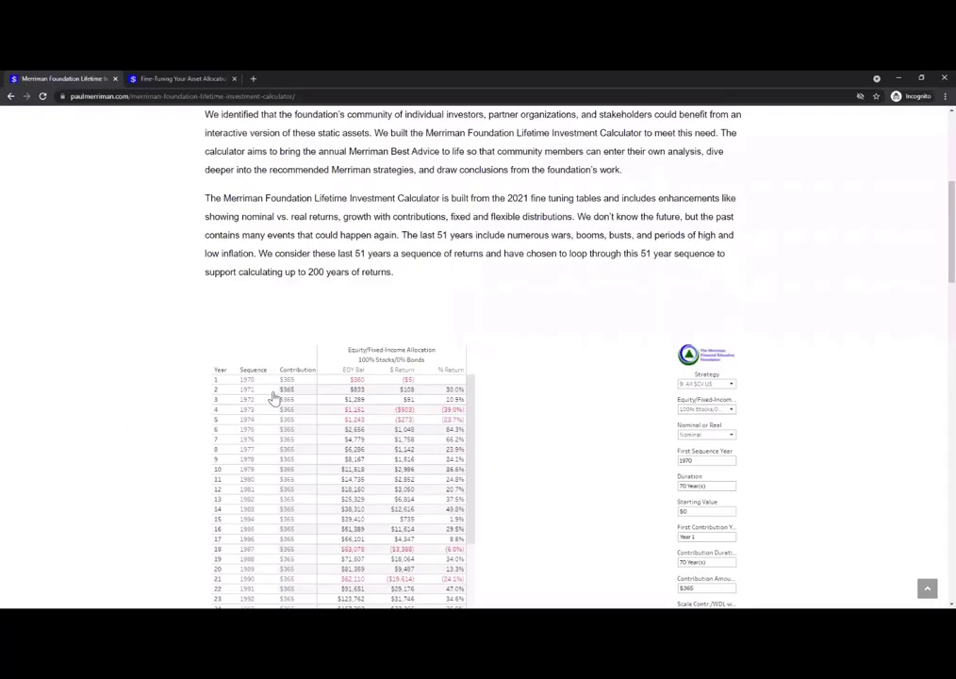
Check the yearly balance and return rows in the Growth (13) workbook against the full calculator table and its settings in the browser.
key("alt+Tab")
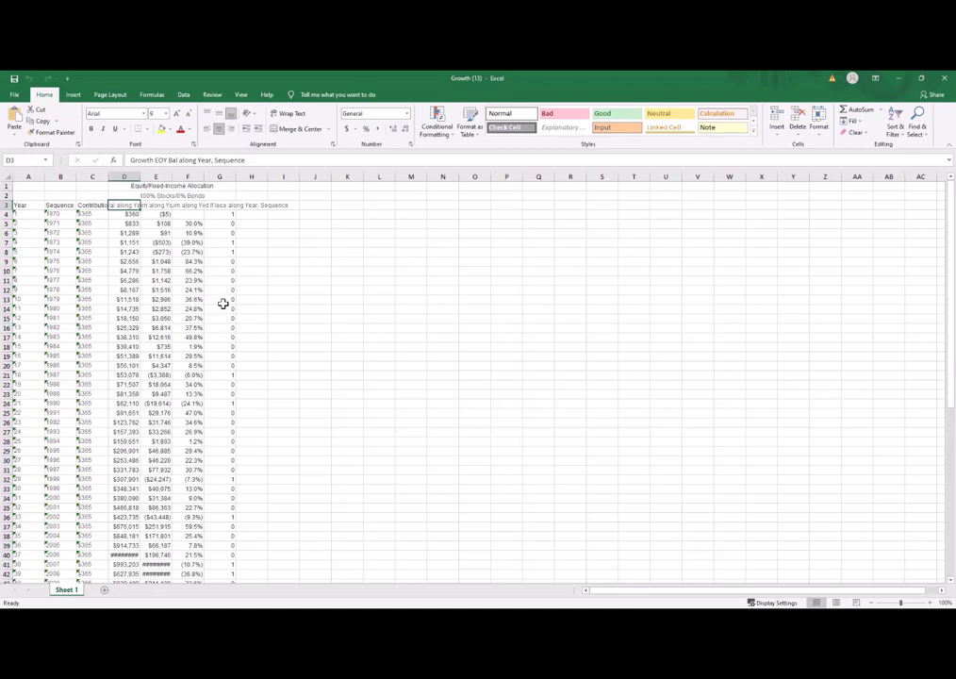
key("alt+Tab")
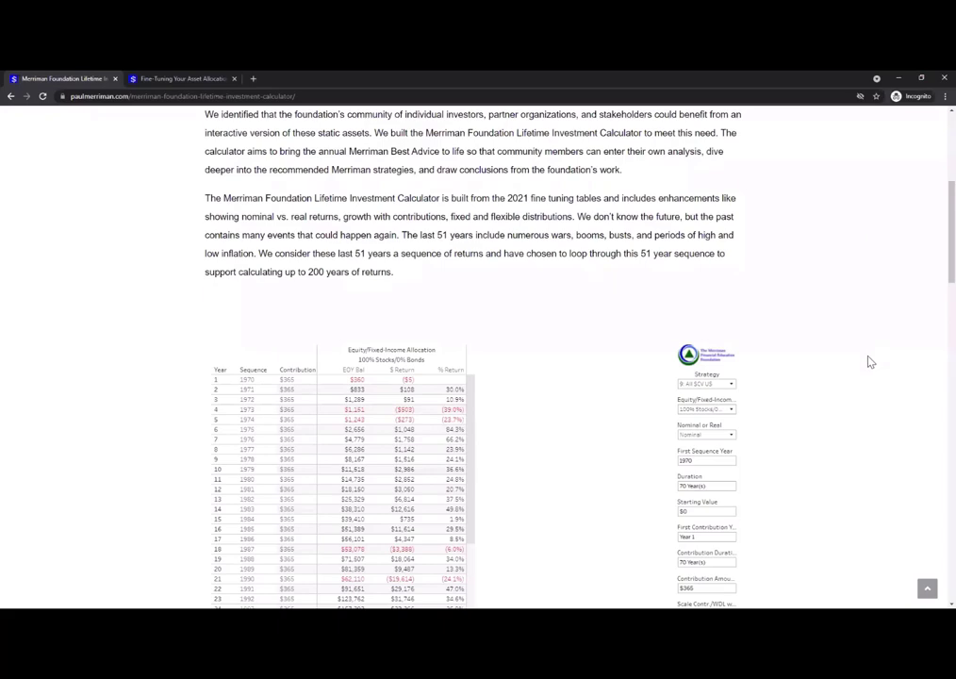
scroll(872, 349, "down", 3)
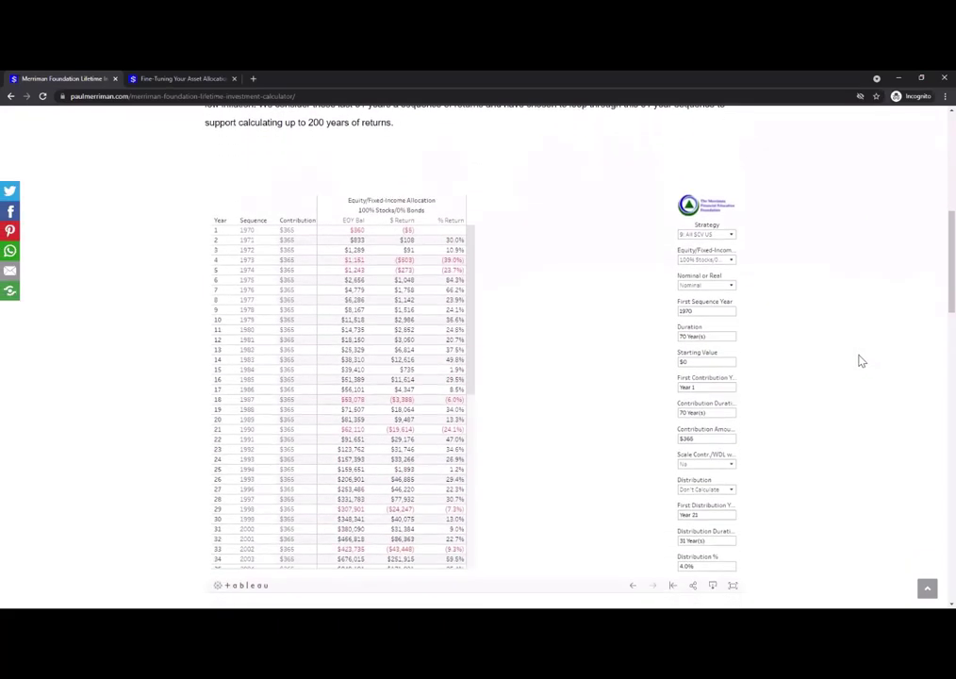
key("alt+Tab")
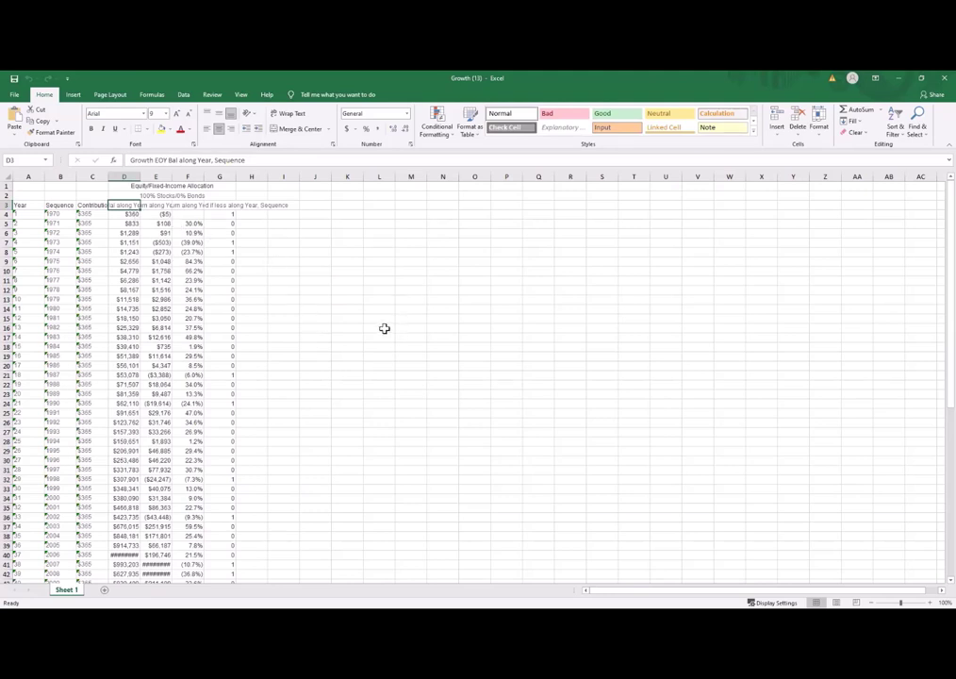
left_click(370, 207)
key("alt+Tab")
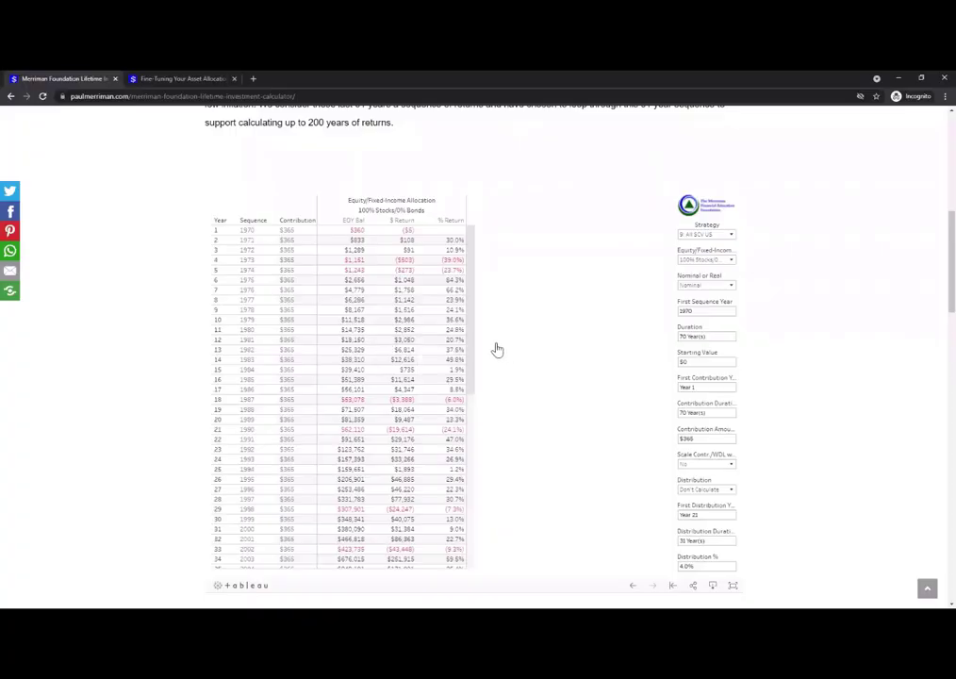
mouse_move(362, 339)
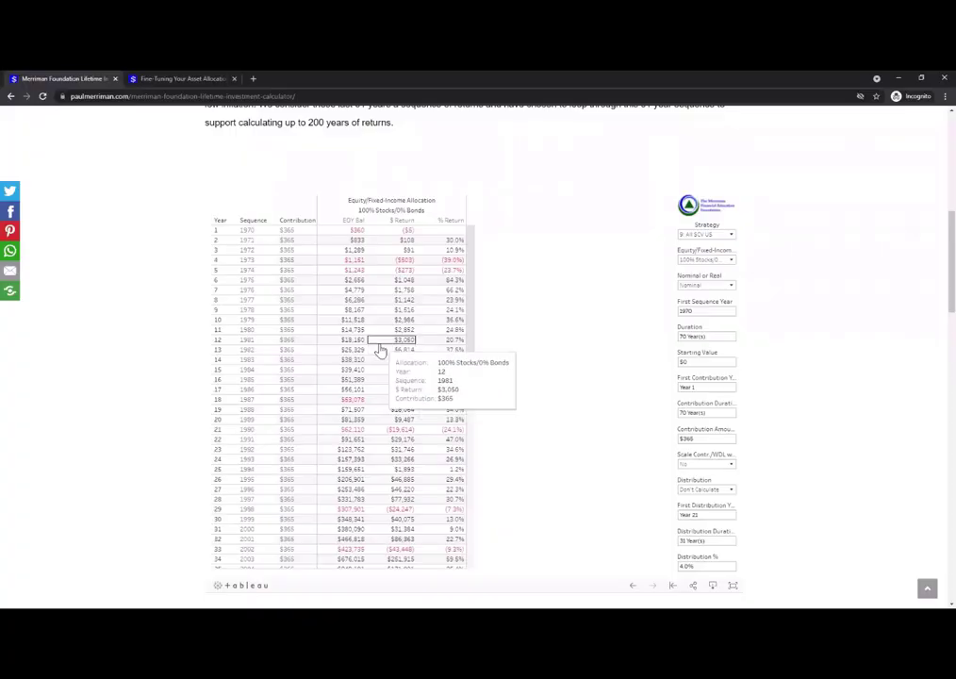